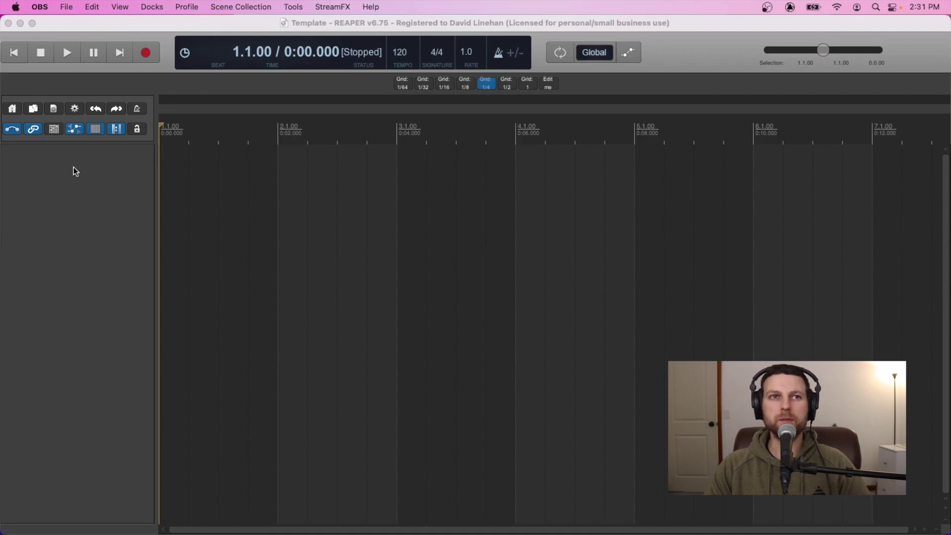
Step: Add a track to the empty project and name it Drums
{"action": "left_click", "coordinate": [73, 161]}
{"action": "double_click", "coordinate": [73, 161]}
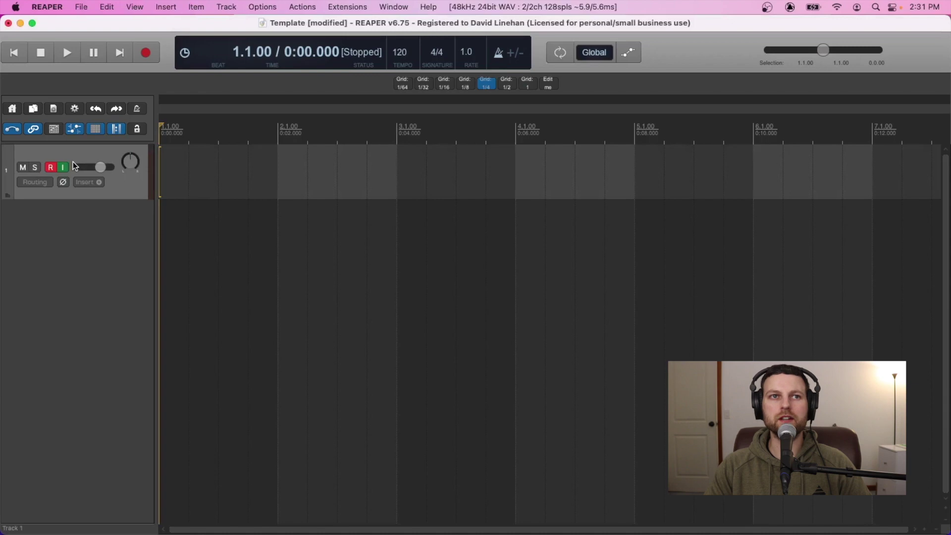
{"action": "double_click", "coordinate": [48, 155]}
{"action": "type", "text": "Drums"}
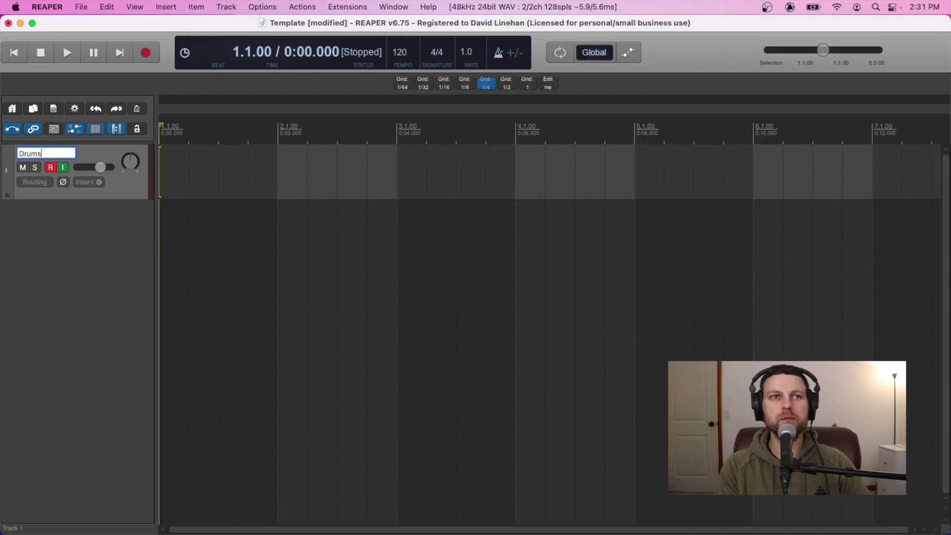
{"action": "key", "text": "Return"}
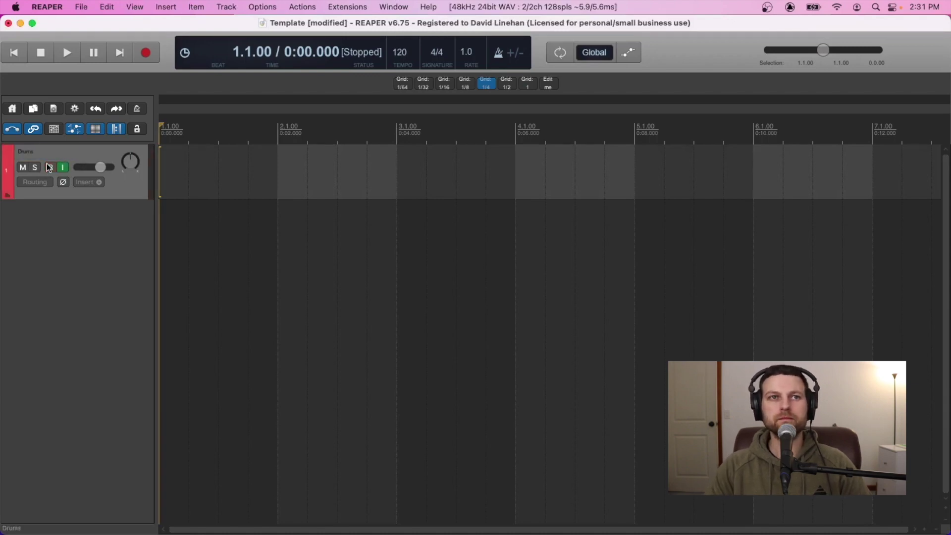
Step: Add a second track below Drums and name it Kick
{"action": "double_click", "coordinate": [79, 212]}
{"action": "double_click", "coordinate": [59, 207]}
{"action": "type", "text": "Kick"}
{"action": "key", "text": "Return"}
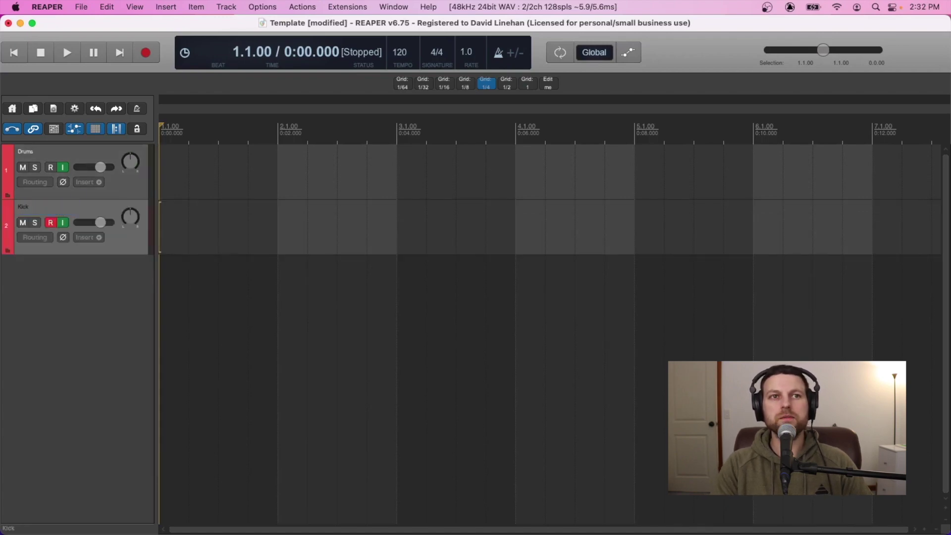
Step: Add two more tracks below Kick, named Snare top and Snare bottom
{"action": "double_click", "coordinate": [88, 271]}
{"action": "type", "text": "Snare top"}
{"action": "key", "text": "Return"}
{"action": "double_click", "coordinate": [59, 322]}
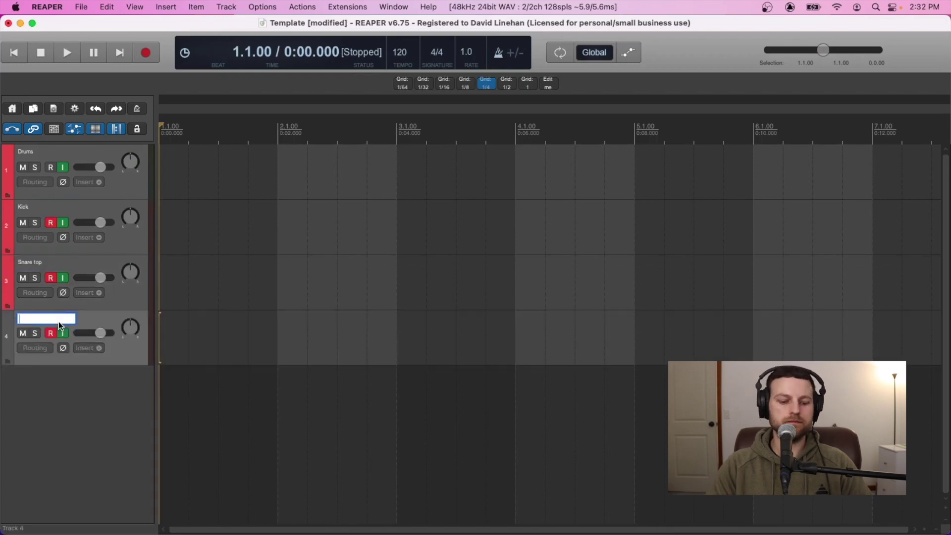
{"action": "type", "text": "Snare bottom"}
{"action": "key", "text": "Return"}
Step: Add further drum tracks named OH, Hi-hat and Toms
{"action": "type", "text": "OHHi-hat"}
{"action": "key", "text": "Return"}
{"action": "double_click", "coordinate": [61, 475]}
{"action": "type", "text": "Toms"}
{"action": "key", "text": "Return"}
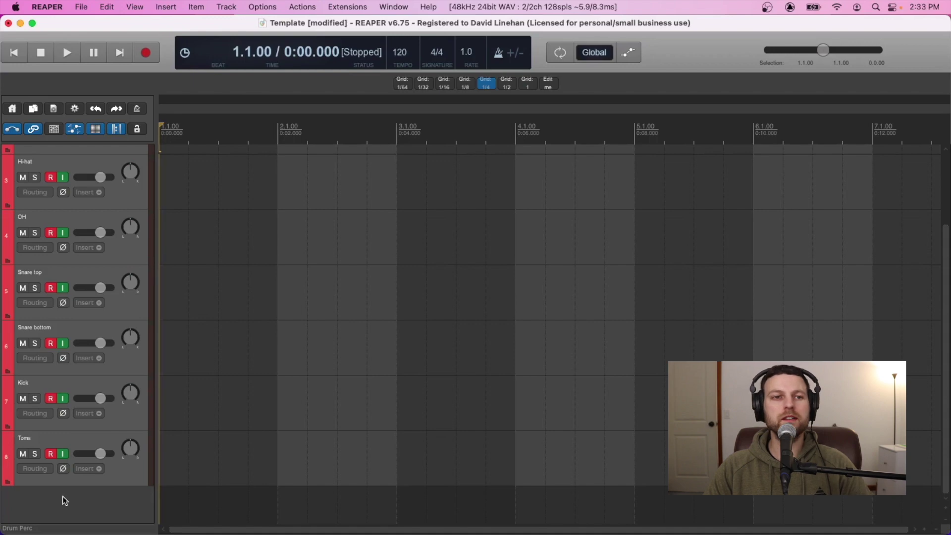
Step: Add a track below Toms and name it Drum ambiance
{"action": "double_click", "coordinate": [63, 496]}
{"action": "double_click", "coordinate": [59, 480]}
{"action": "type", "text": "Drum ambiance"}
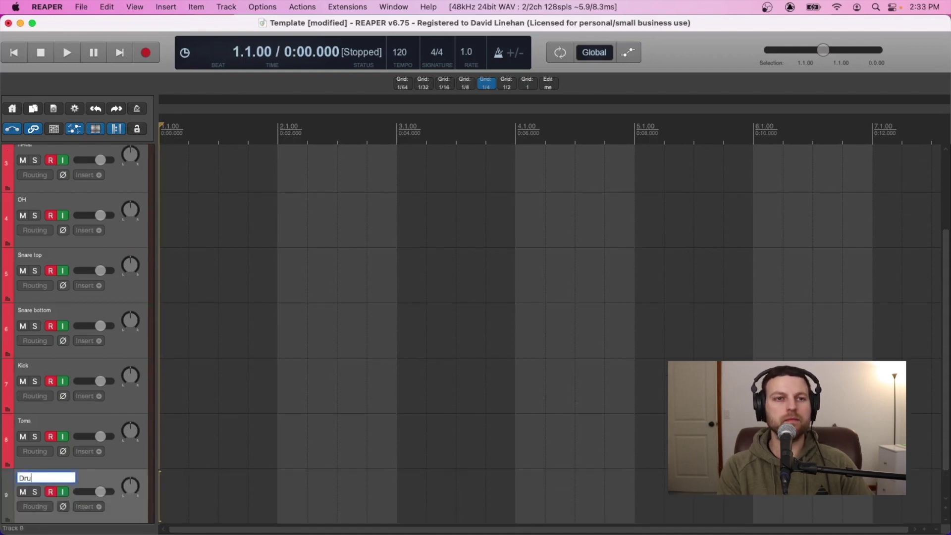
{"action": "key", "text": "Return"}
Step: Add two more drum tracks, named Drum Comp and Drum Verb
{"action": "double_click", "coordinate": [60, 520]}
{"action": "double_click", "coordinate": [54, 476]}
{"action": "type", "text": "Drum Comp"}
{"action": "key", "text": "Return"}
{"action": "double_click", "coordinate": [70, 498]}
{"action": "double_click", "coordinate": [44, 476]}
{"action": "type", "text": "Drum Verb"}
{"action": "key", "text": "Return"}
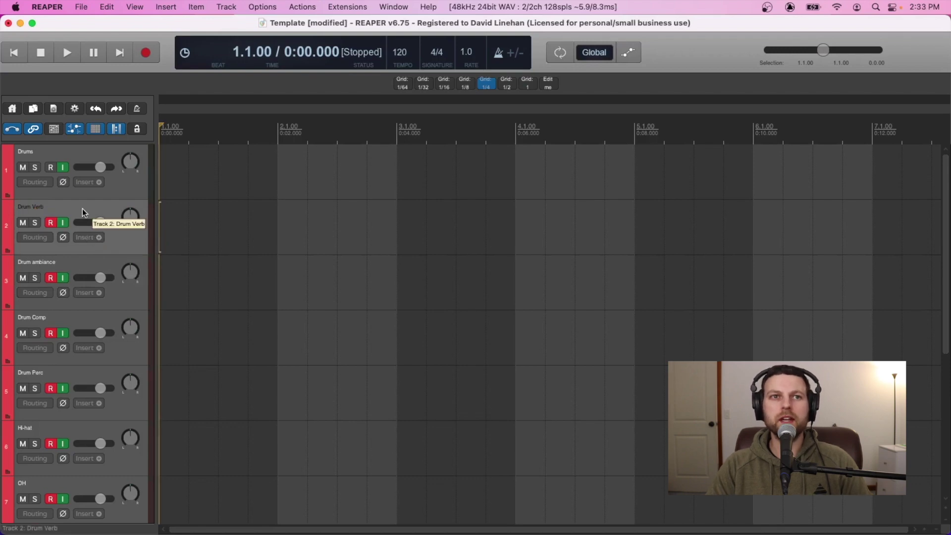
Step: Make Drums a folder track by nesting all the tracks from Drum Verb through Toms inside it
{"action": "scroll", "coordinate": [94, 247], "scroll_direction": "down", "scroll_amount": 5}
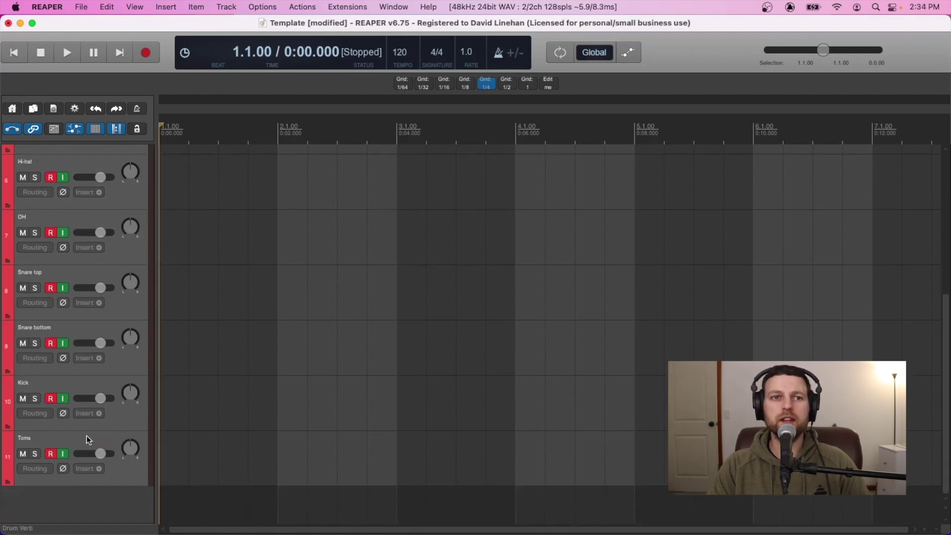
{"action": "scroll", "coordinate": [86, 435], "scroll_direction": "up", "scroll_amount": 5}
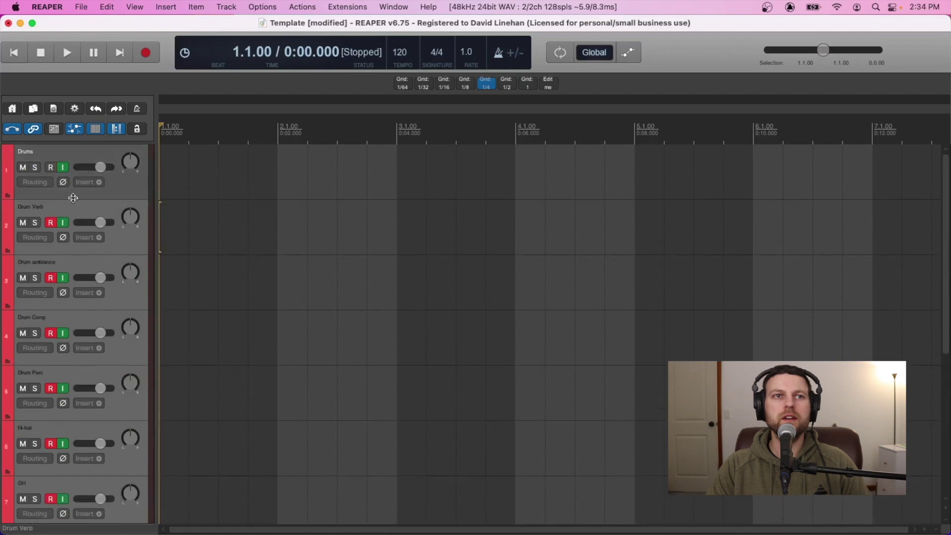
{"action": "left_click_drag", "start_coordinate": [97, 209], "coordinate": [65, 168]}
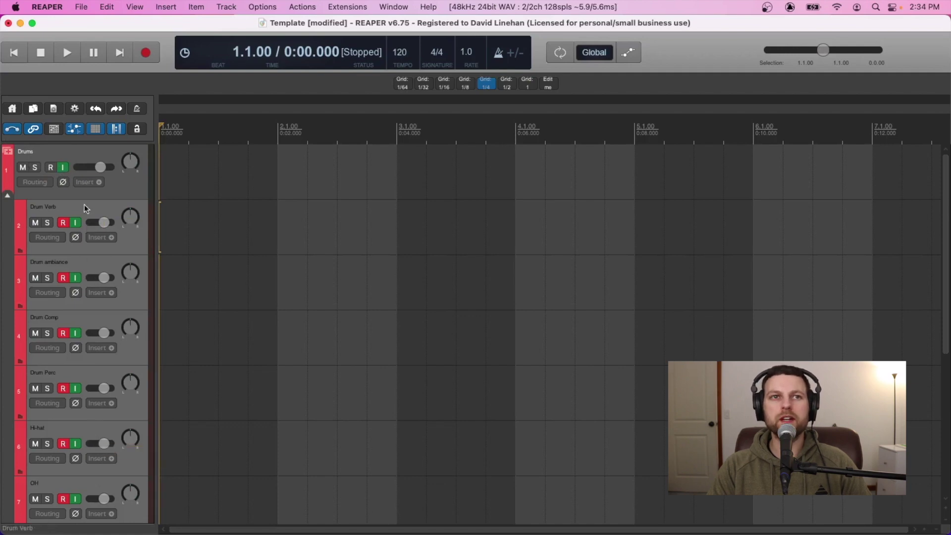
Step: Try lowering the Drums folder's volume to -6.77 dB and panning it 13% left, resetting each control to its default
{"action": "mouse_move", "coordinate": [101, 166]}
{"action": "left_click_drag", "start_coordinate": [100, 166], "coordinate": [98, 167]}
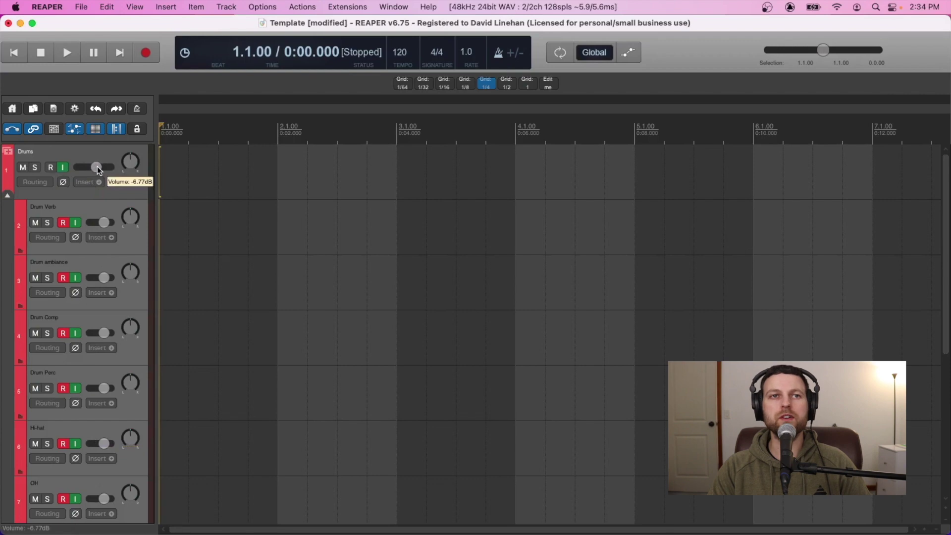
{"action": "double_click", "coordinate": [98, 165]}
{"action": "left_click_drag", "start_coordinate": [130, 161], "coordinate": [130, 164]}
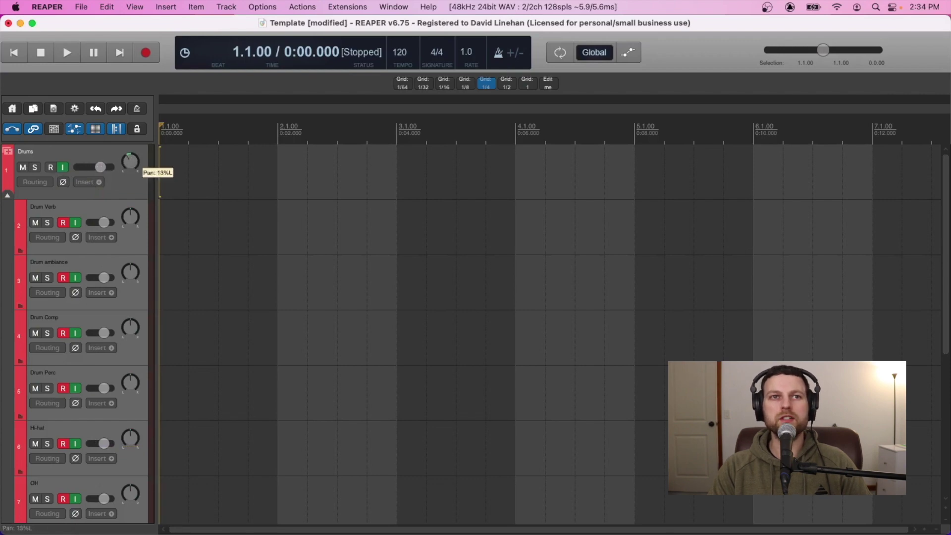
{"action": "double_click", "coordinate": [132, 159]}
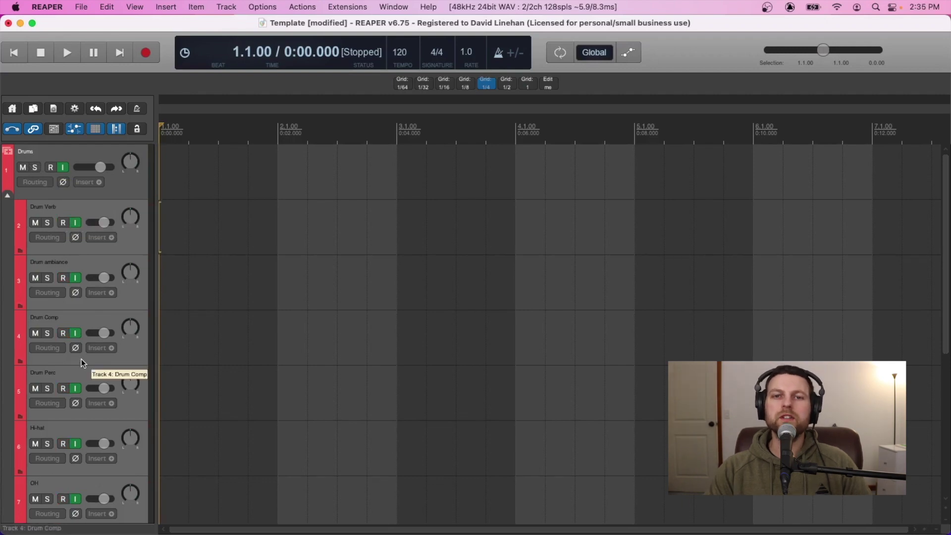
Step: Add a track outside the Drums folder, below Toms, and name it EZ Drummer
{"action": "scroll", "coordinate": [98, 338], "scroll_direction": "down", "scroll_amount": 5}
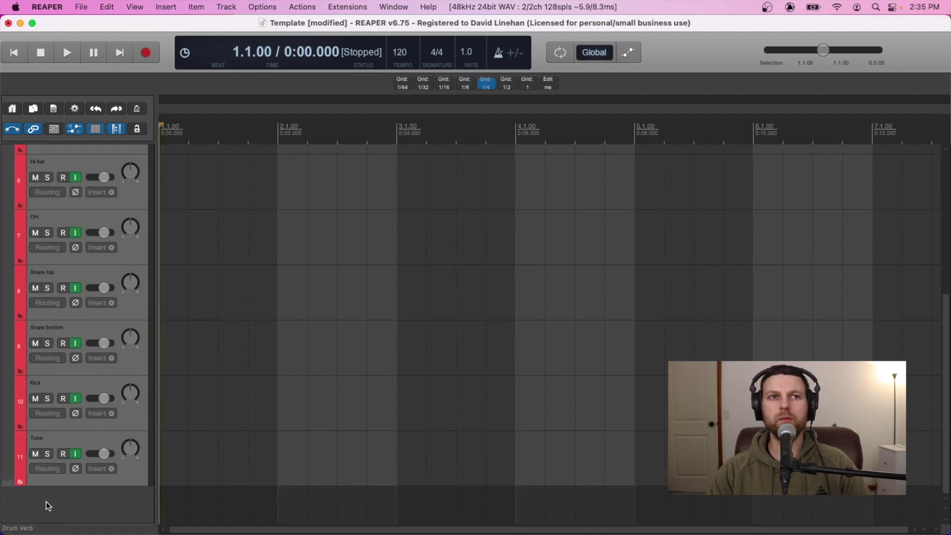
{"action": "scroll", "coordinate": [65, 326], "scroll_direction": "up", "scroll_amount": 5}
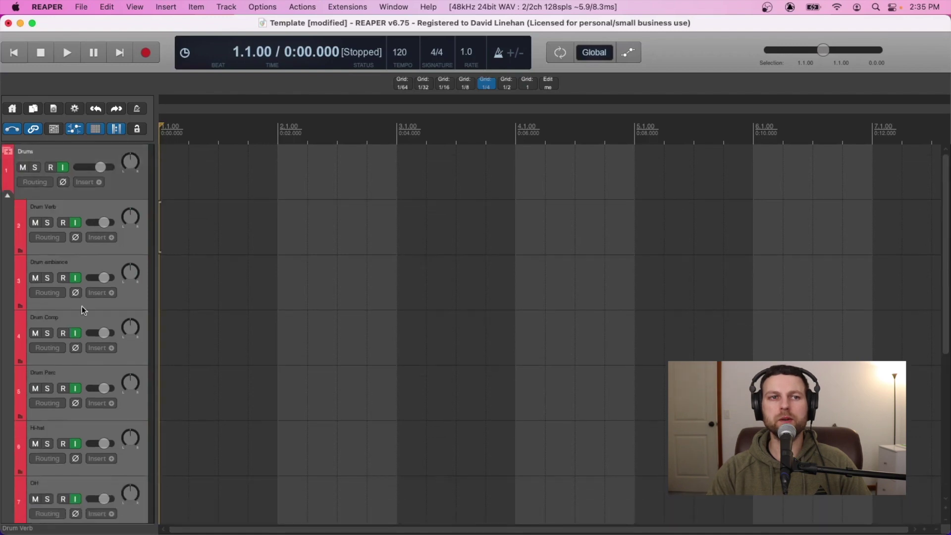
{"action": "scroll", "coordinate": [61, 498], "scroll_direction": "down", "scroll_amount": 5}
{"action": "double_click", "coordinate": [52, 497]}
{"action": "double_click", "coordinate": [34, 477]}
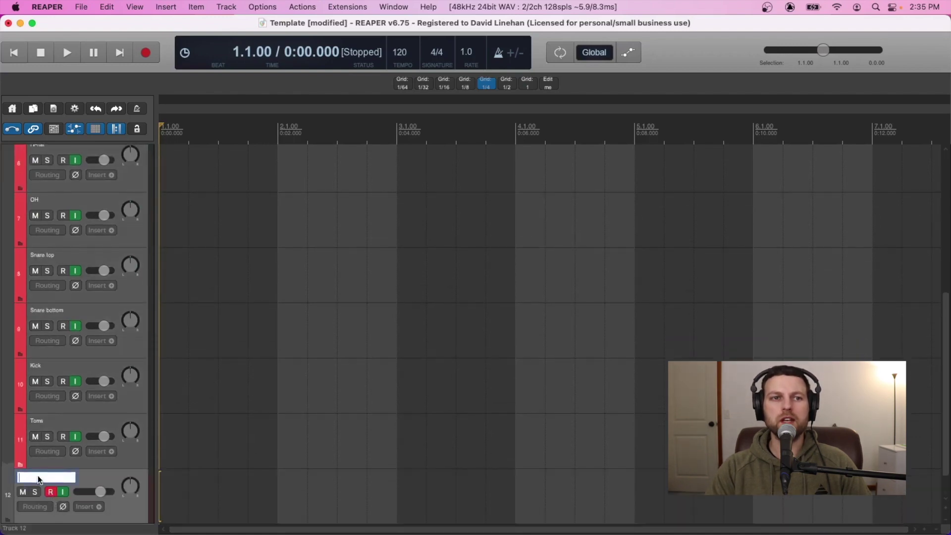
{"action": "type", "text": "M"}
{"action": "key", "text": "BackSpace"}
{"action": "type", "text": "EX"}
{"action": "key", "text": "BackSpace"}
{"action": "type", "text": "Z Drummer"}
{"action": "key", "text": "Return"}
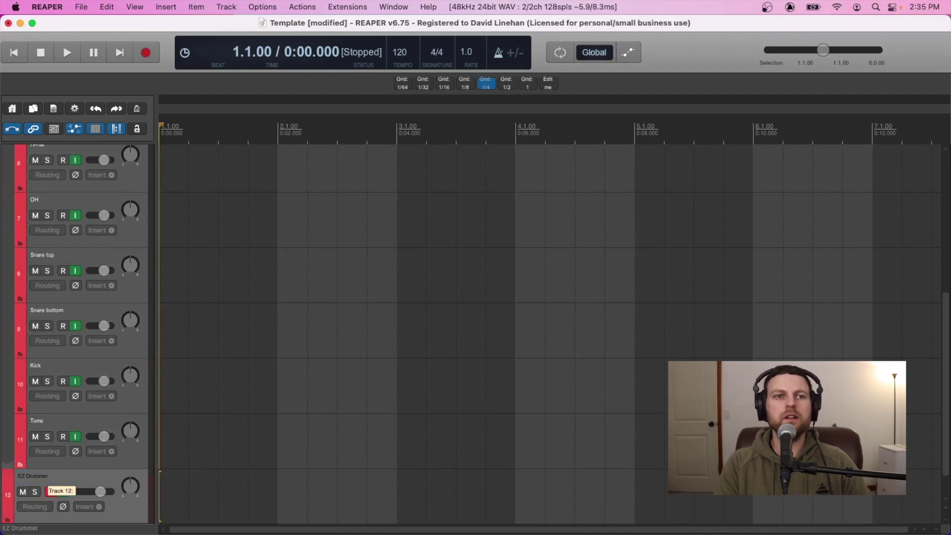
Step: Add a track below EZ Drummer and name it MIDI Drum
{"action": "key", "text": "super+t"}
{"action": "double_click", "coordinate": [41, 475]}
{"action": "type", "text": "MIDI Drum"}
{"action": "key", "text": "Return"}
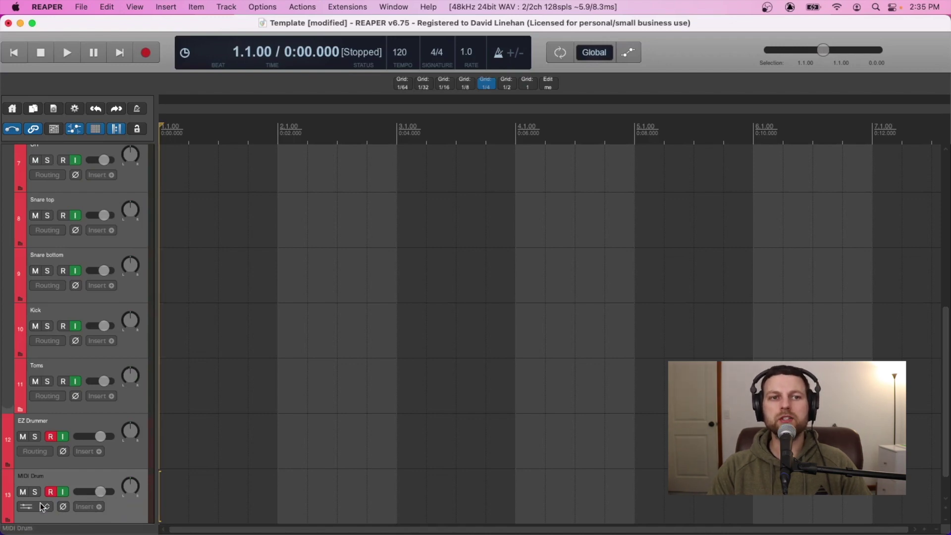
Step: Compact the view of the tracks inside the Drums folder
{"action": "scroll", "coordinate": [66, 420], "scroll_direction": "up", "scroll_amount": 5}
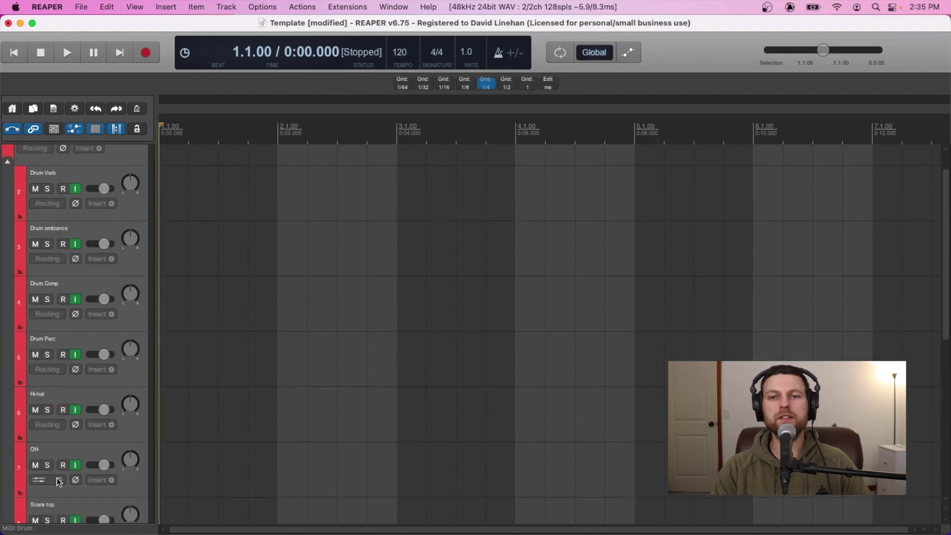
{"action": "scroll", "coordinate": [86, 199], "scroll_direction": "up", "scroll_amount": 1}
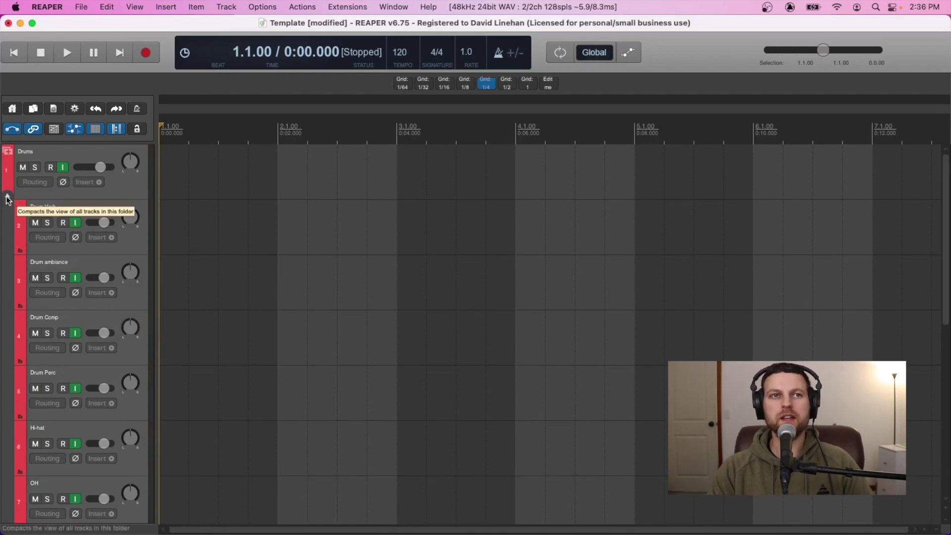
{"action": "left_click", "coordinate": [8, 198]}
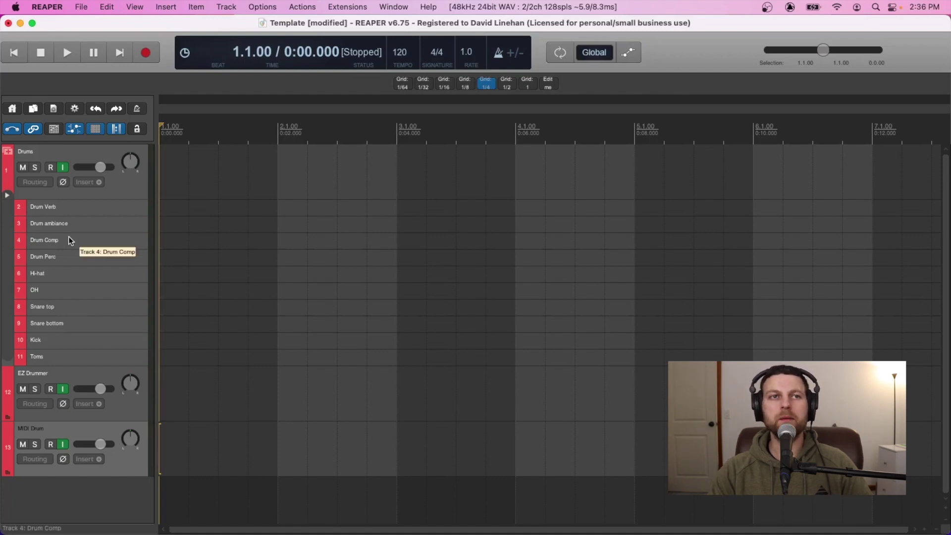
Step: Add a track named Bass, plus a track named Guitars below MIDI Drum
{"action": "double_click", "coordinate": [53, 487]}
{"action": "type", "text": "Bass"}
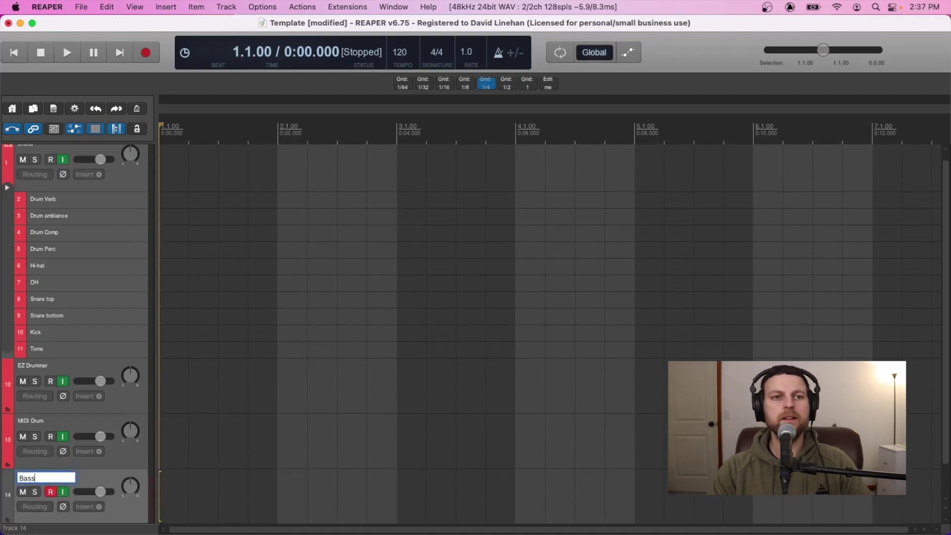
{"action": "key", "text": "Return"}
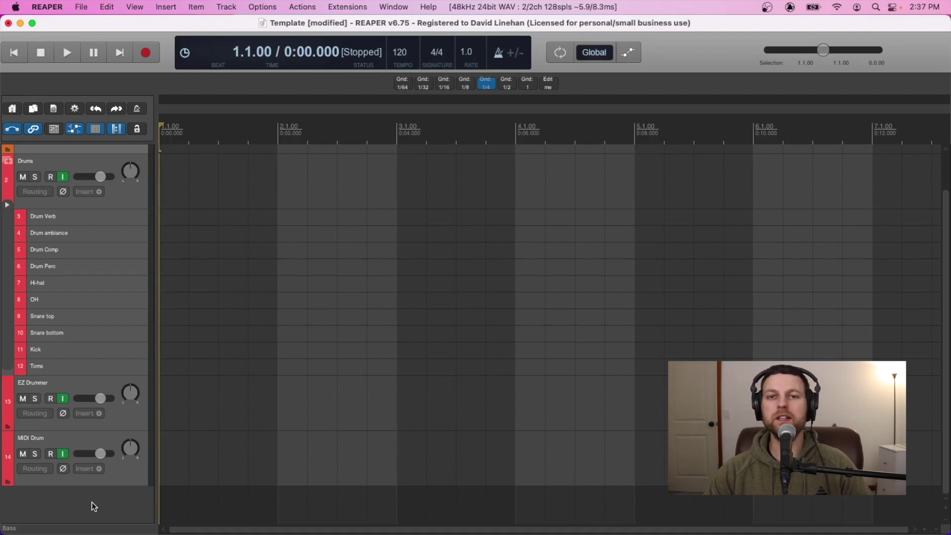
{"action": "double_click", "coordinate": [92, 502]}
{"action": "type", "text": "Guitars"}
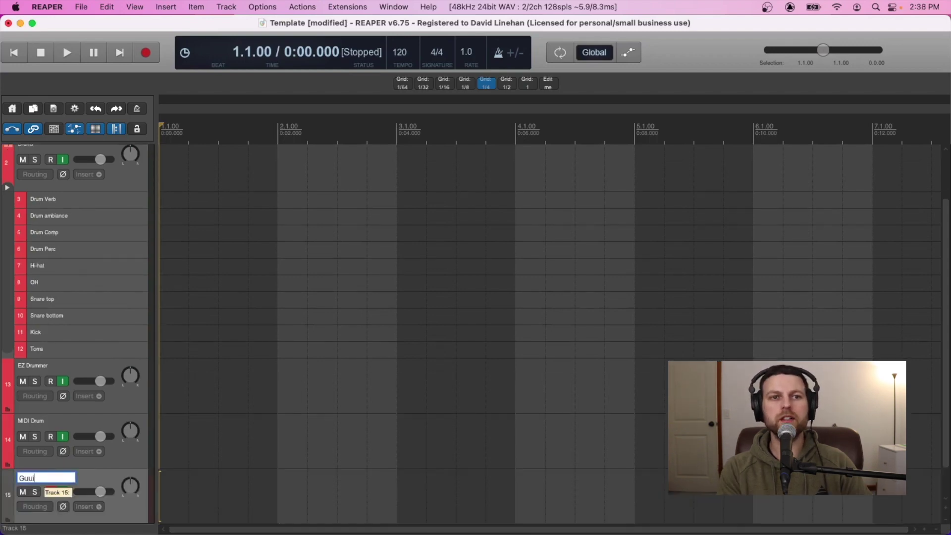
{"action": "key", "text": "Return"}
Step: Add two tracks below Guitars, named Gtr Rhythm L and Gtr Rhythm R
{"action": "key", "text": "super+t"}
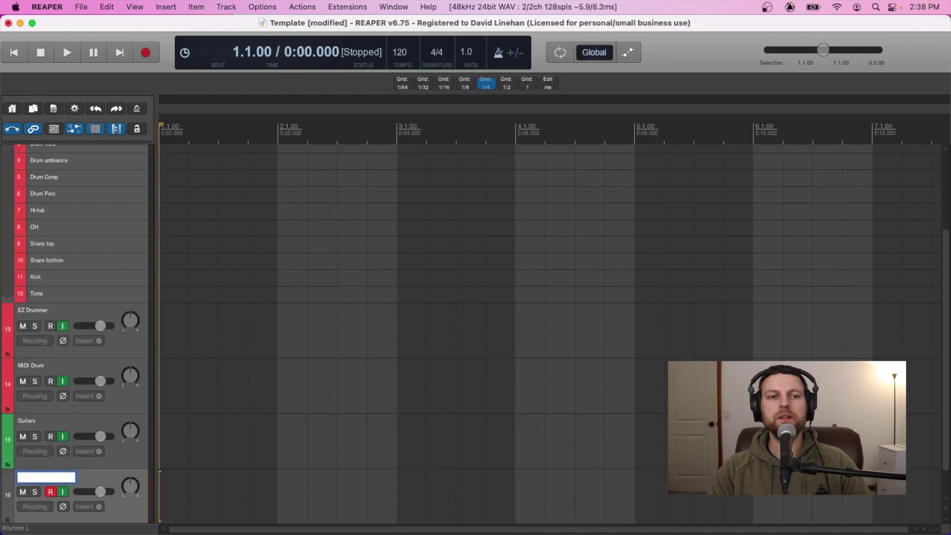
{"action": "type", "text": "Gtr Rhythm L"}
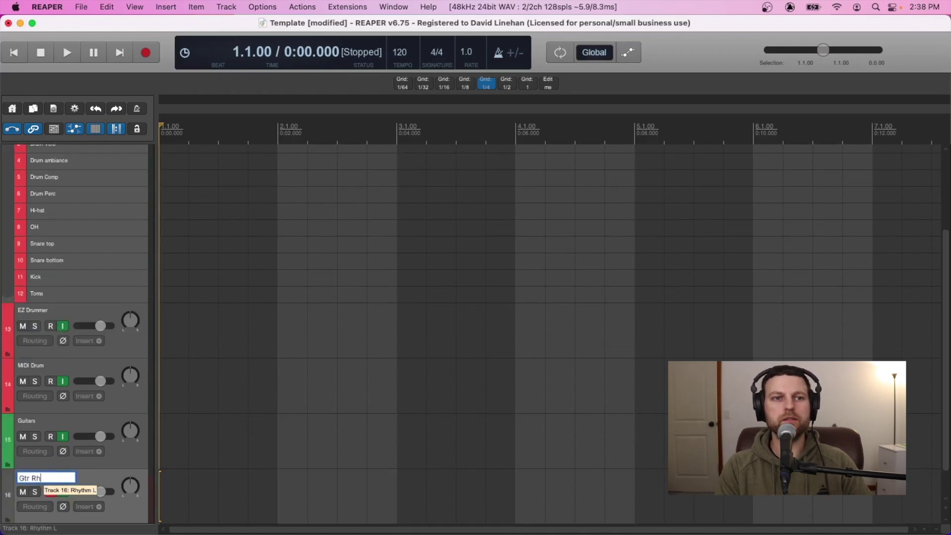
{"action": "key", "text": "Return"}
{"action": "key", "text": "super+t"}
{"action": "type", "text": "Gtr Rhythm R"}
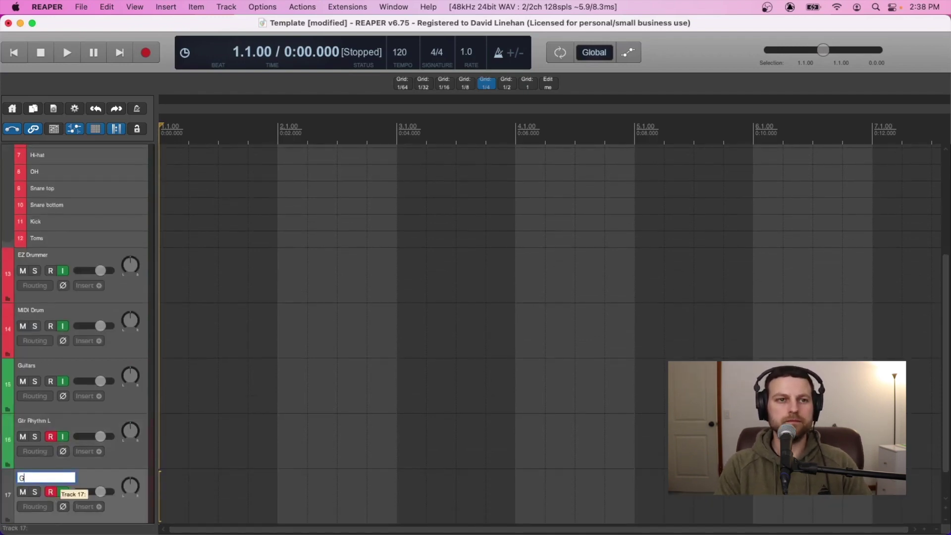
{"action": "key", "text": "Return"}
Step: Add tracks named Lead Gtr 1 and Lead Gtr 2 below the rhythm guitars, and disarm the guitar tracks for recording
{"action": "key", "text": "super+t"}
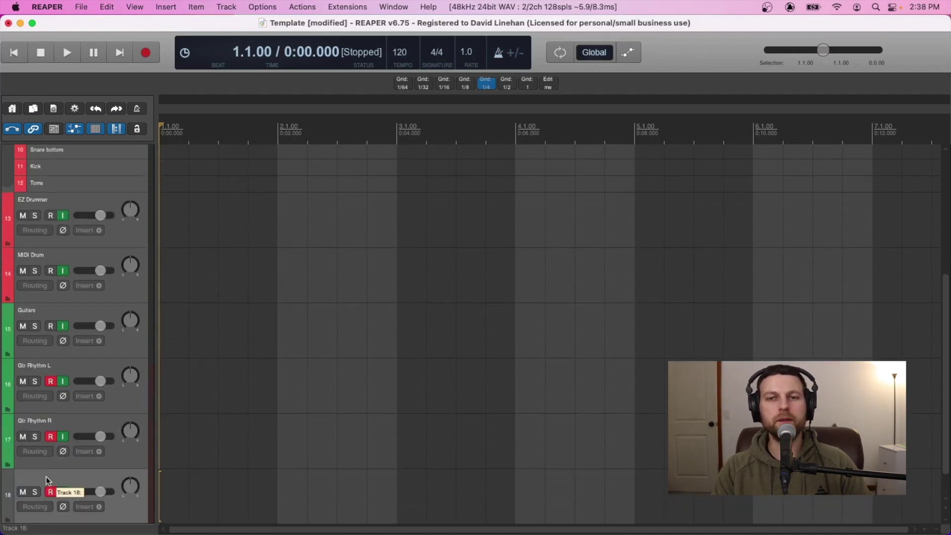
{"action": "double_click", "coordinate": [46, 477]}
{"action": "type", "text": "Lead Gtr 1"}
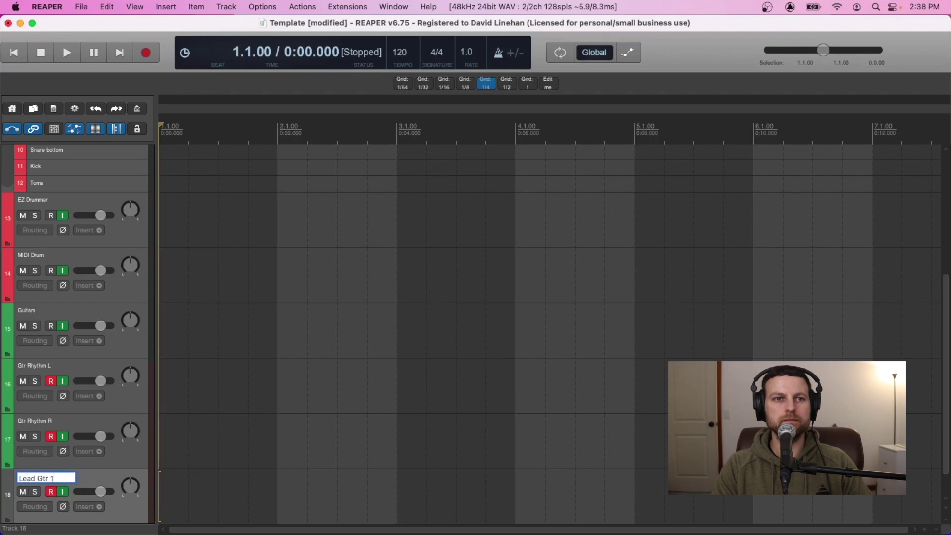
{"action": "key", "text": "Return"}
{"action": "key", "text": "super+d"}
{"action": "left_click", "coordinate": [51, 491]}
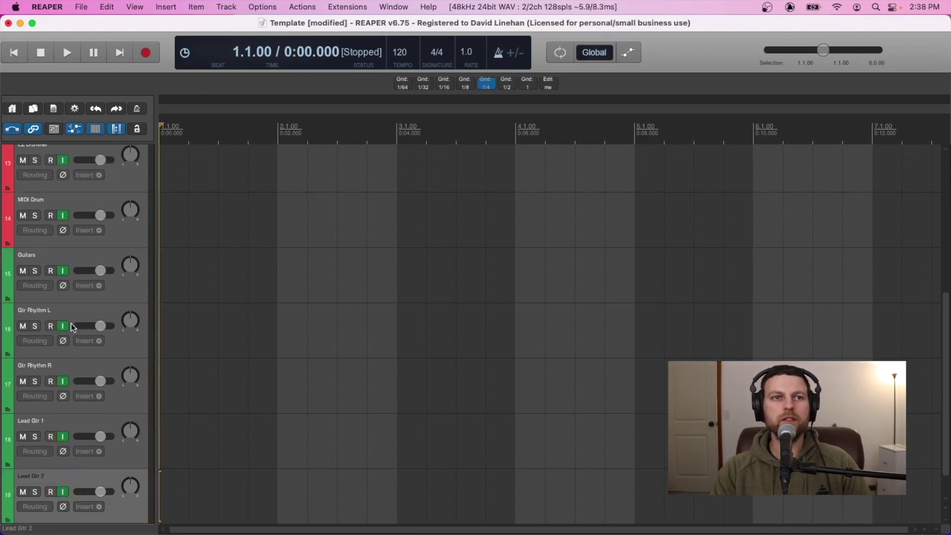
Step: Nest the tracks from Gtr Rhythm L through Lead Gtr 2 inside Guitars and compact the folder's view
{"action": "left_click", "coordinate": [88, 310]}
{"action": "left_click", "coordinate": [96, 474], "text": "shift"}
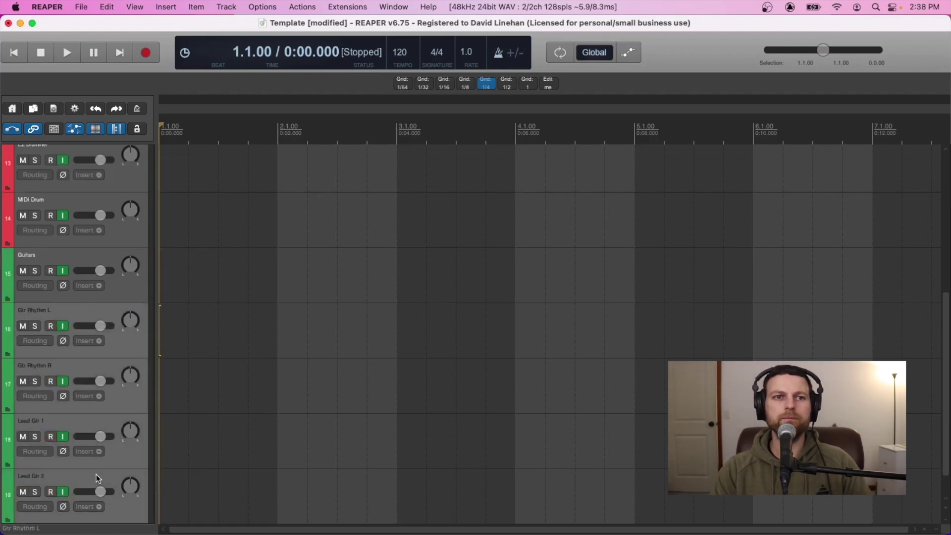
{"action": "left_click_drag", "start_coordinate": [85, 311], "coordinate": [80, 267]}
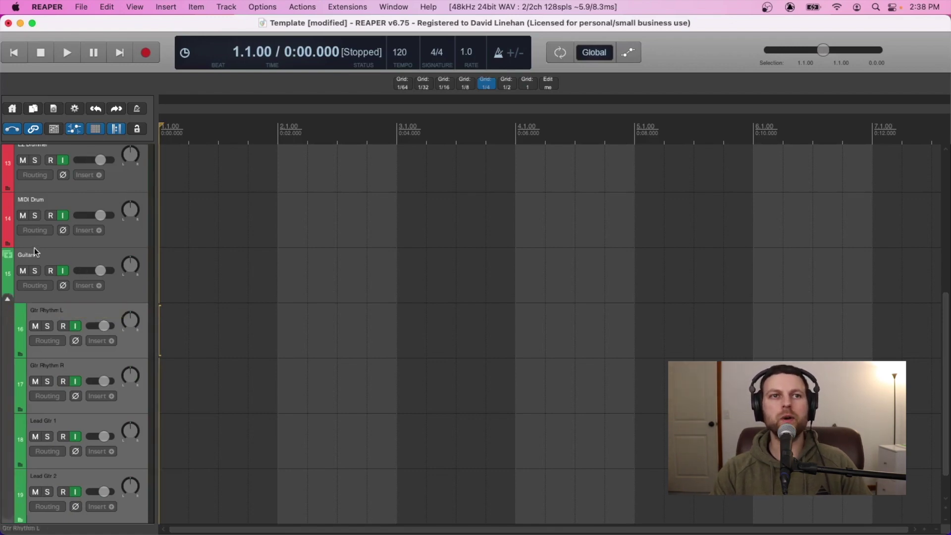
{"action": "left_click", "coordinate": [7, 302]}
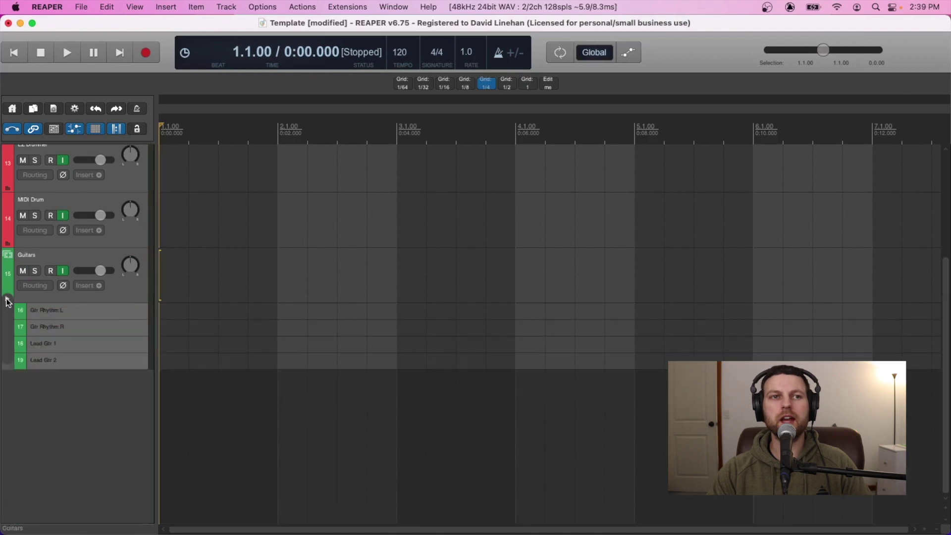
{"action": "scroll", "coordinate": [98, 347], "scroll_direction": "up", "scroll_amount": 5}
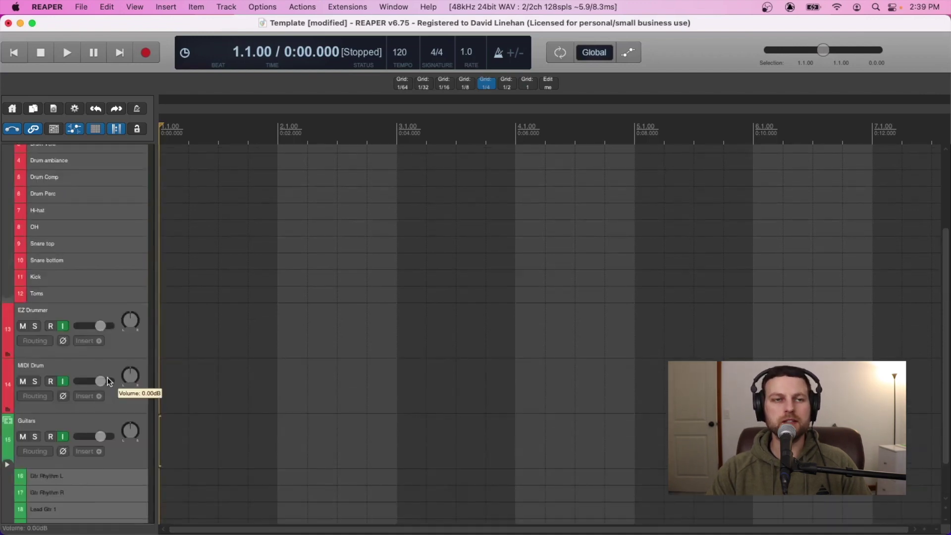
Step: Move the Guitars folder with its tracks above Bass
{"action": "scroll", "coordinate": [100, 396], "scroll_direction": "up", "scroll_amount": 3}
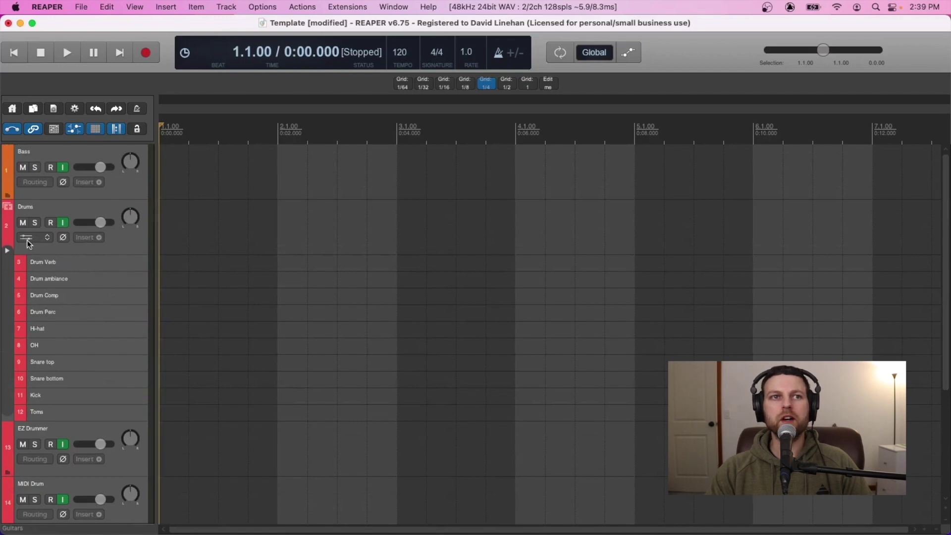
{"action": "scroll", "coordinate": [85, 336], "scroll_direction": "down", "scroll_amount": 3}
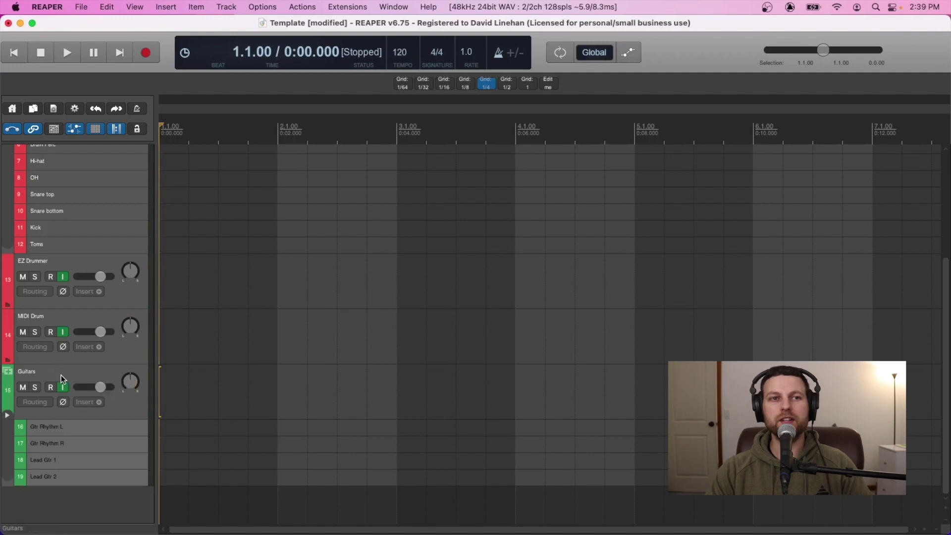
{"action": "key", "text": "super+z"}
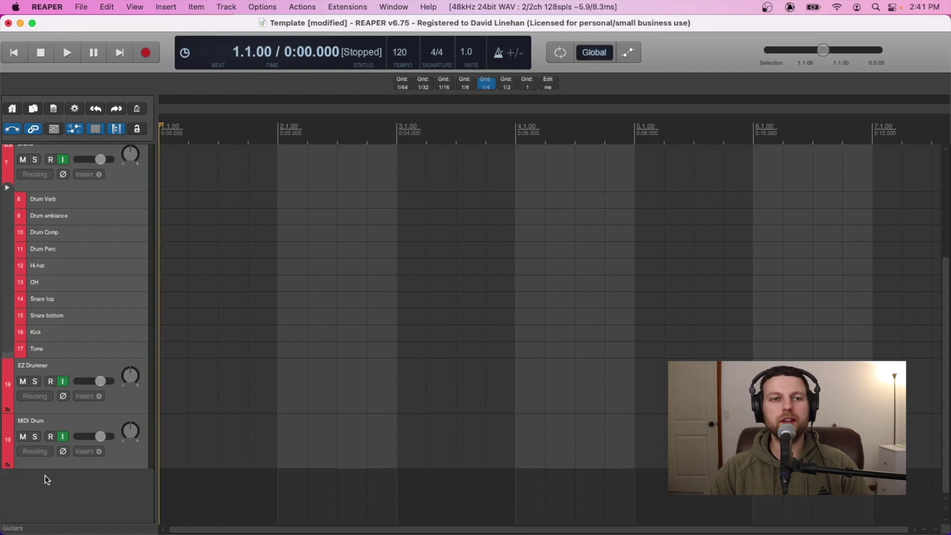
Step: Add tracks named Synths, Sylenth synth and Synth 2 below MIDI Drum
{"action": "double_click", "coordinate": [44, 475]}
{"action": "type", "text": "Synths"}
{"action": "key", "text": "Return"}
{"action": "scroll", "coordinate": [62, 496], "scroll_direction": "down", "scroll_amount": 1}
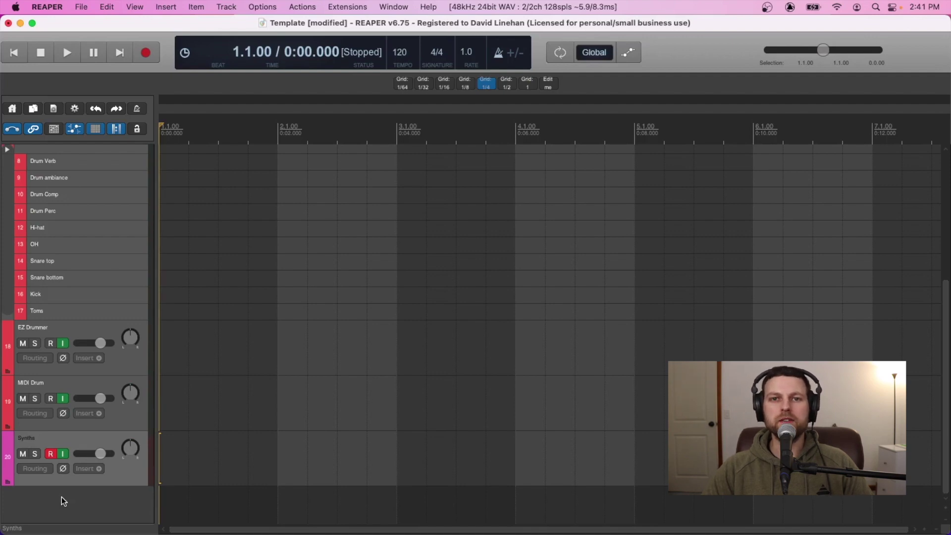
{"action": "double_click", "coordinate": [62, 497]}
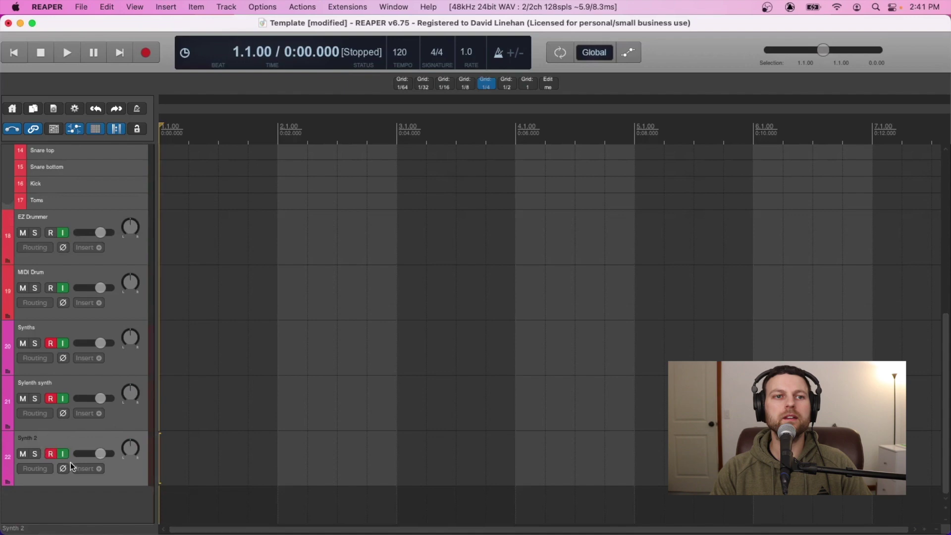
Step: Add tracks named Piano One and Spitfire LABS keys below Synth 2, and disarm all synth and keys tracks for recording
{"action": "double_click", "coordinate": [55, 488]}
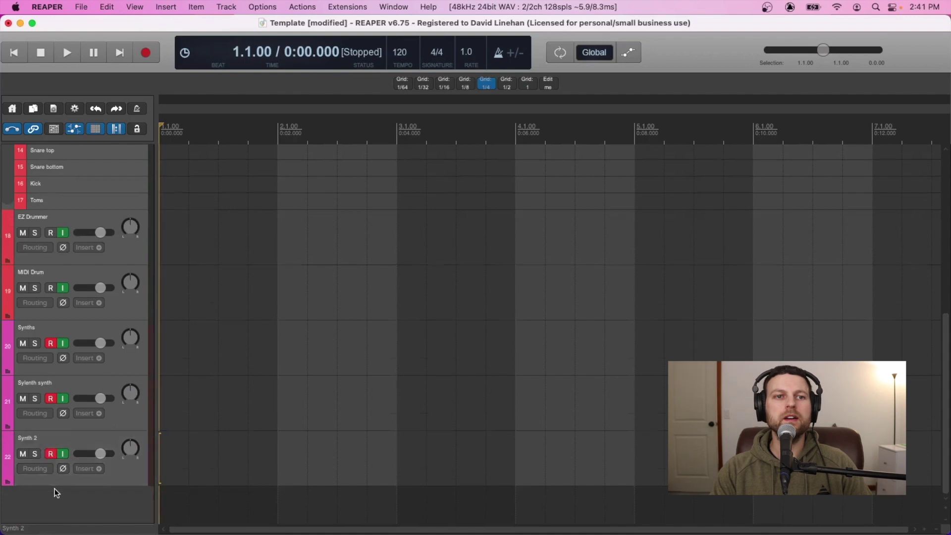
{"action": "double_click", "coordinate": [46, 478]}
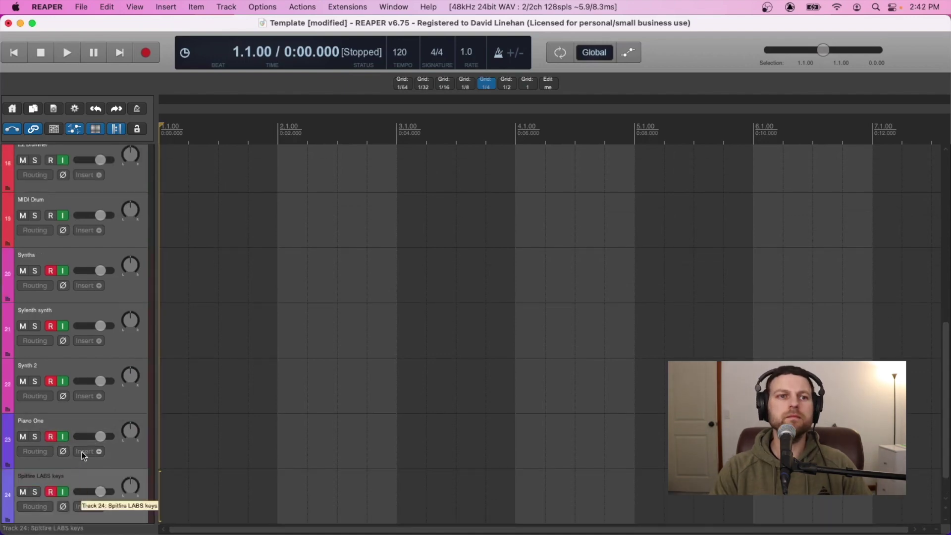
{"action": "scroll", "coordinate": [82, 452], "scroll_direction": "down", "scroll_amount": 1}
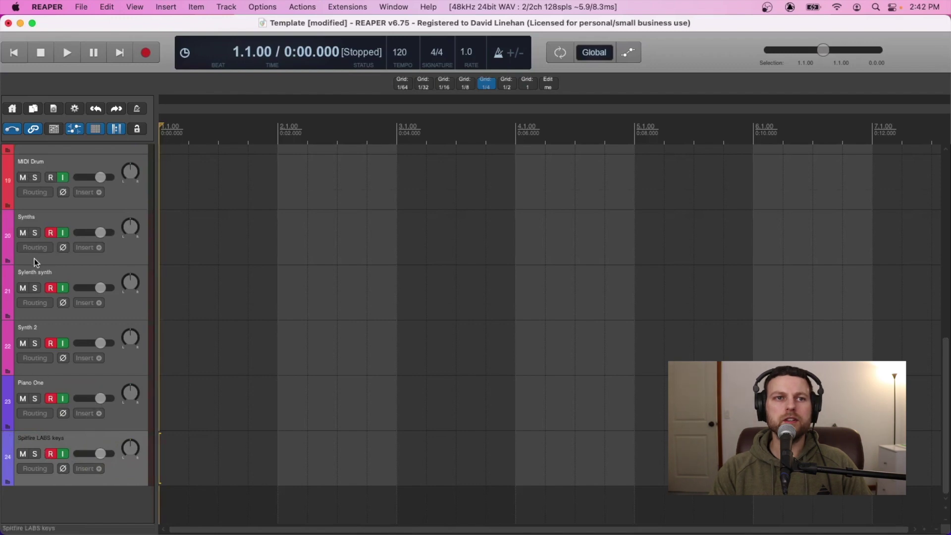
{"action": "left_click_drag", "start_coordinate": [52, 234], "coordinate": [51, 452]}
Step: Nest the tracks from Sylenth synth through Spitfire LABS keys inside Synths
{"action": "left_click", "coordinate": [103, 274]}
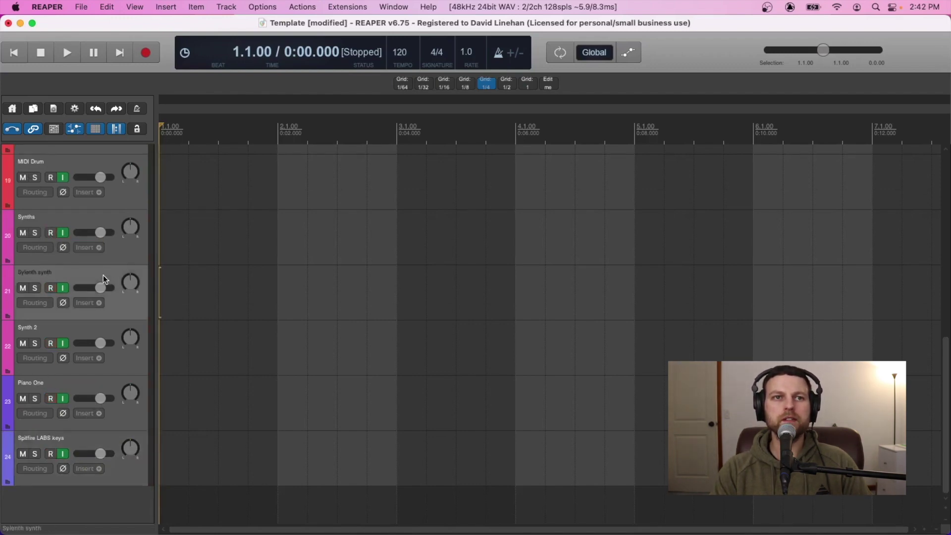
{"action": "left_click", "coordinate": [95, 433], "text": "shift"}
{"action": "left_click_drag", "start_coordinate": [83, 272], "coordinate": [79, 229]}
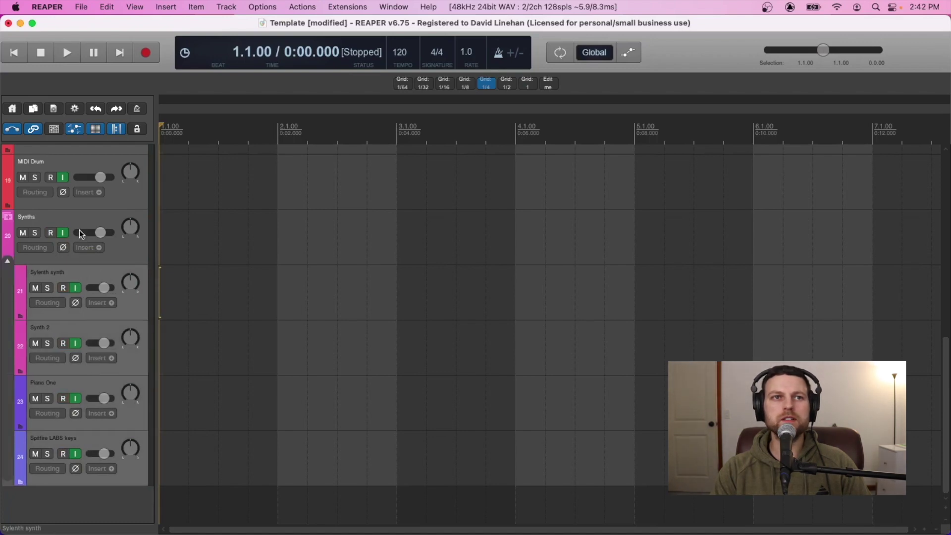
Step: Compact the Synths folder's view and move the folder to the start of the track list, above Guitars
{"action": "left_click", "coordinate": [7, 260]}
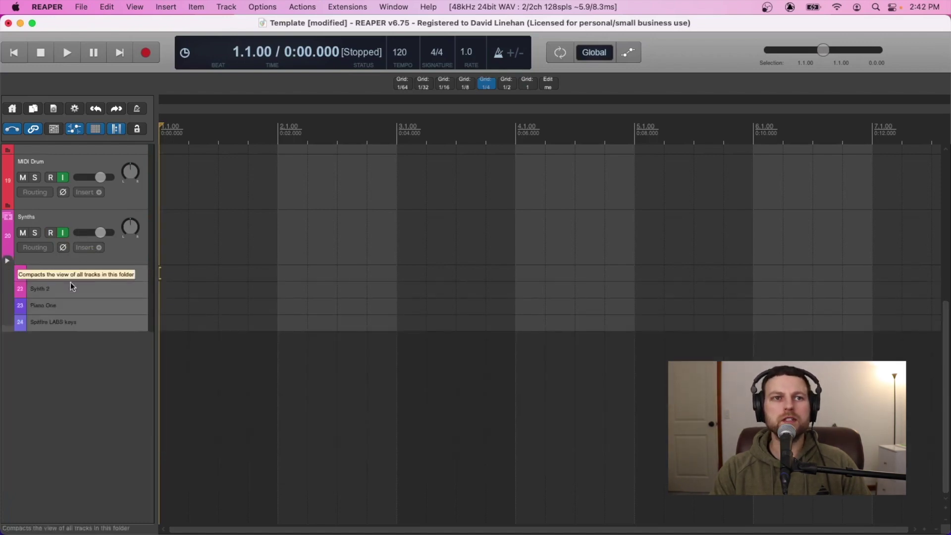
{"action": "scroll", "coordinate": [91, 214], "scroll_direction": "up", "scroll_amount": 10}
{"action": "left_click_drag", "start_coordinate": [88, 219], "coordinate": [80, 152]}
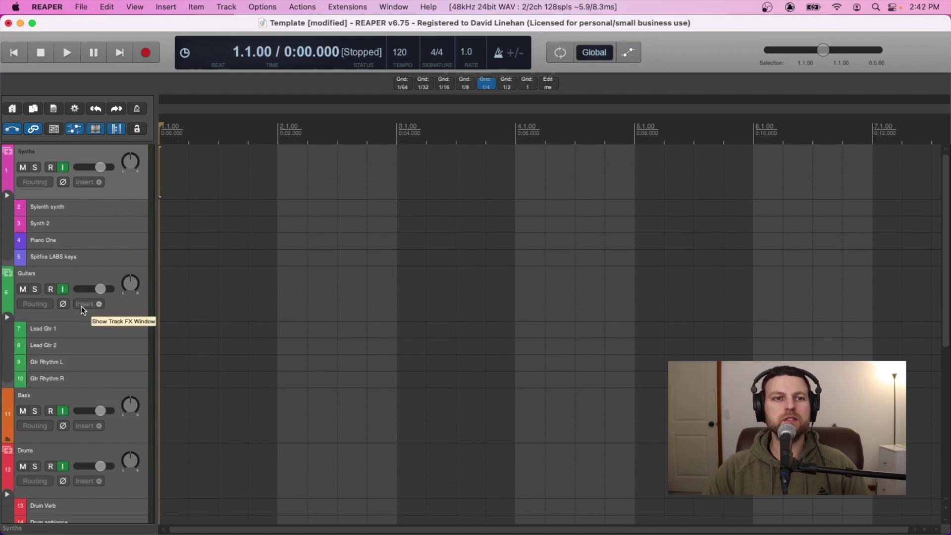
Step: Add a track named Vocals below MIDI Drum and disarm it for recording
{"action": "scroll", "coordinate": [82, 309], "scroll_direction": "down", "scroll_amount": 8}
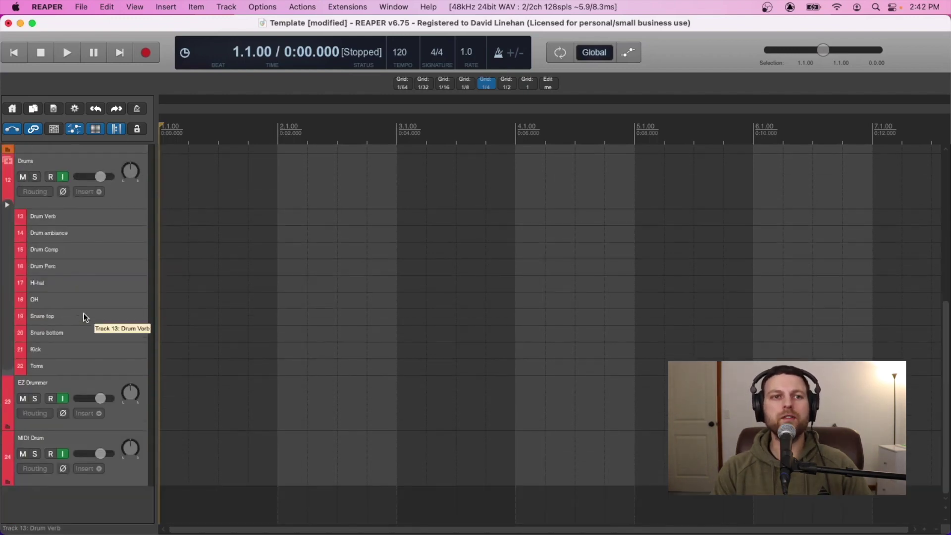
{"action": "double_click", "coordinate": [65, 500]}
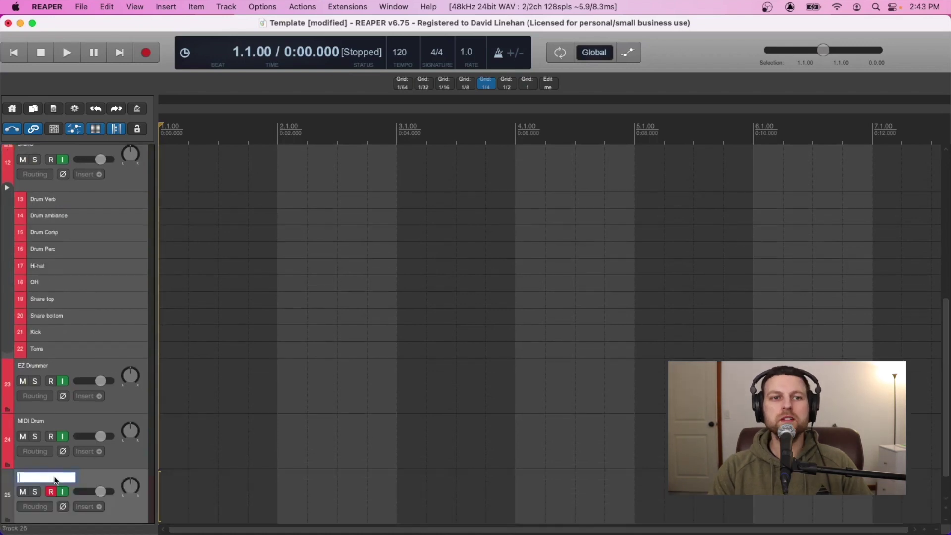
{"action": "type", "text": "Vocals"}
{"action": "key", "text": "Return"}
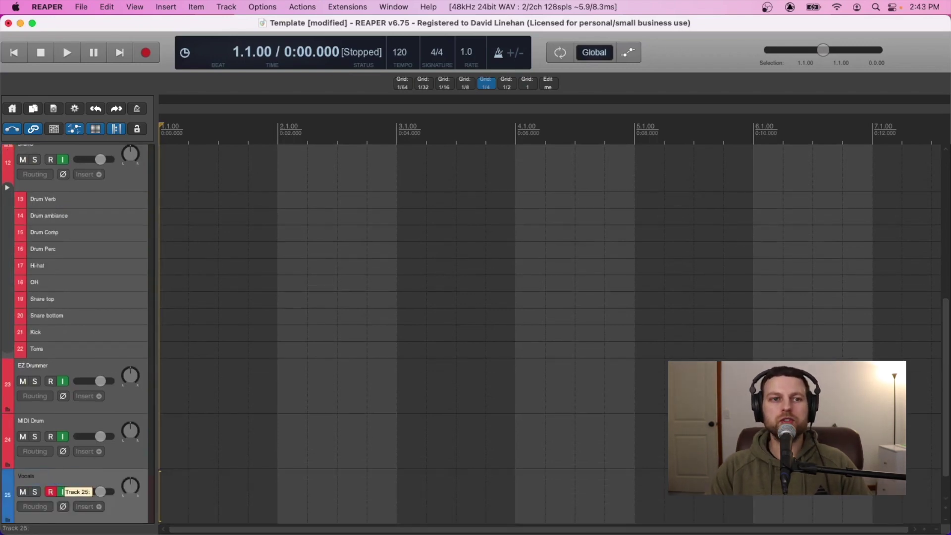
{"action": "scroll", "coordinate": [65, 431], "scroll_direction": "down", "scroll_amount": 2}
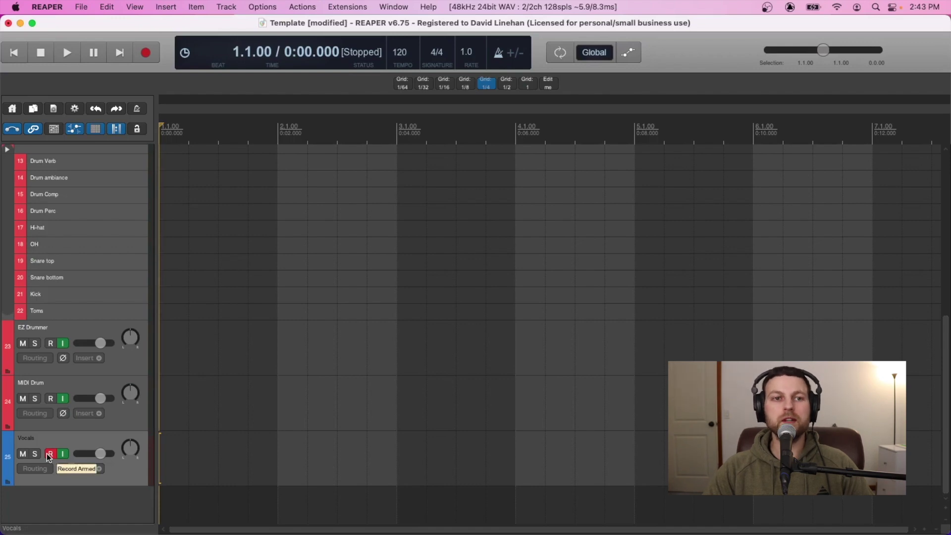
Step: Add tracks named Lead Vocals and Lead Vox 1 below Vocals
{"action": "double_click", "coordinate": [67, 494]}
{"action": "type", "text": "Lead Vocals"}
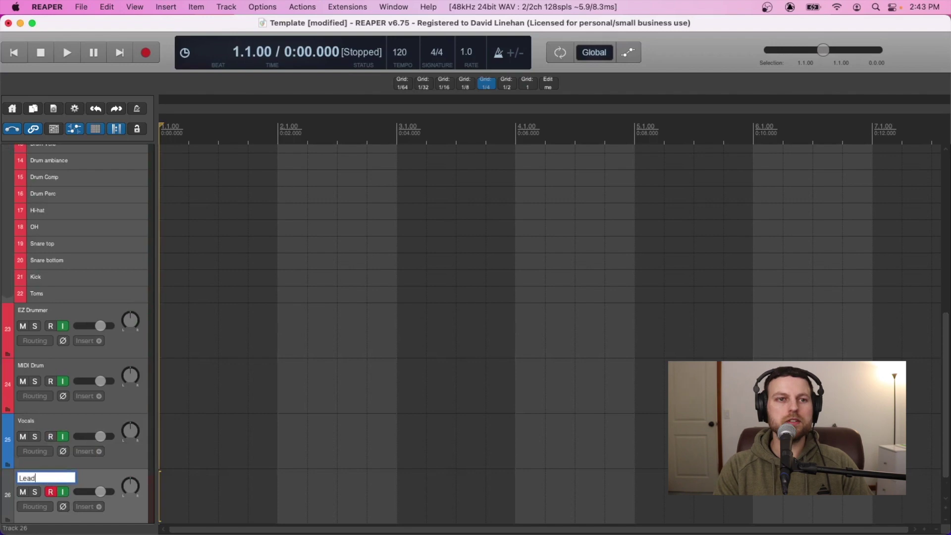
{"action": "key", "text": "Return"}
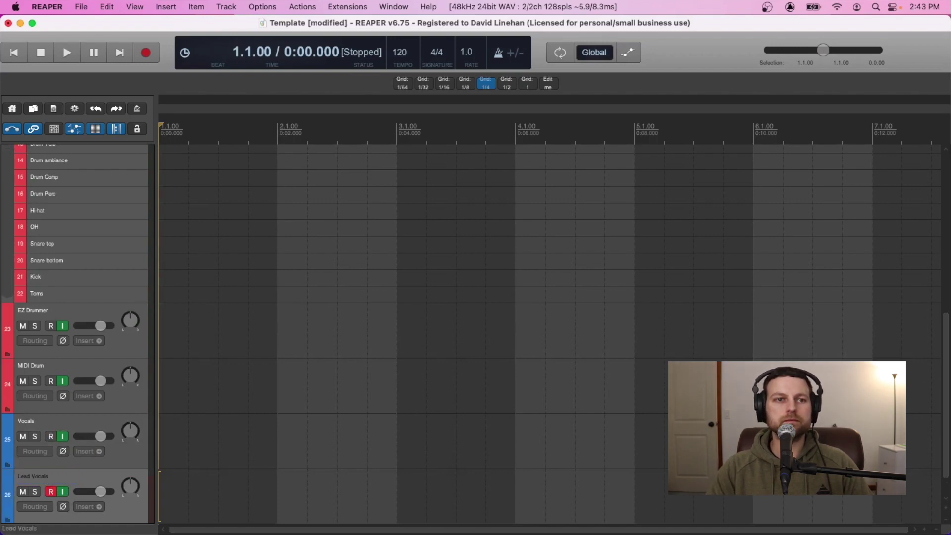
{"action": "key", "text": "super+t"}
{"action": "double_click", "coordinate": [44, 478]}
{"action": "type", "text": "Lead Box"}
{"action": "key", "text": "BackSpace"}
{"action": "key", "text": "BackSpace"}
{"action": "key", "text": "BackSpace"}
{"action": "type", "text": "Vox 1"}
{"action": "key", "text": "Return"}
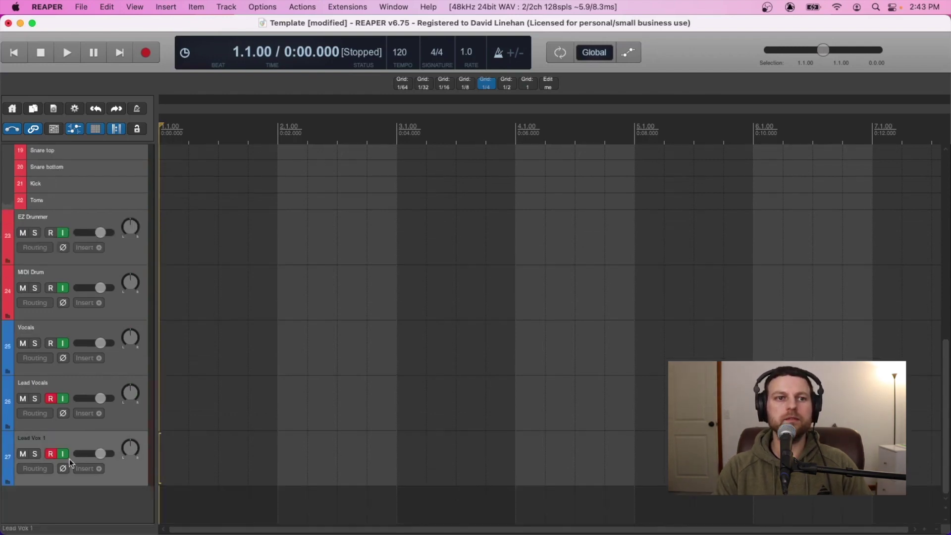
Step: Add a track named Lead Vox 2 below Lead Vox 1, and disarm the lead vocal tracks for recording
{"action": "key", "text": "super+t"}
{"action": "double_click", "coordinate": [38, 477]}
{"action": "type", "text": "Lead Vox 2"}
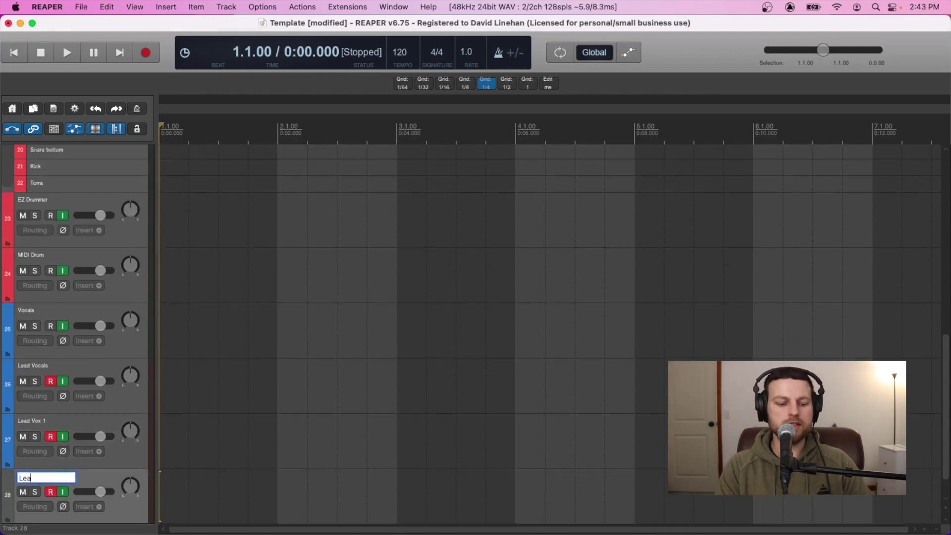
{"action": "key", "text": "Return"}
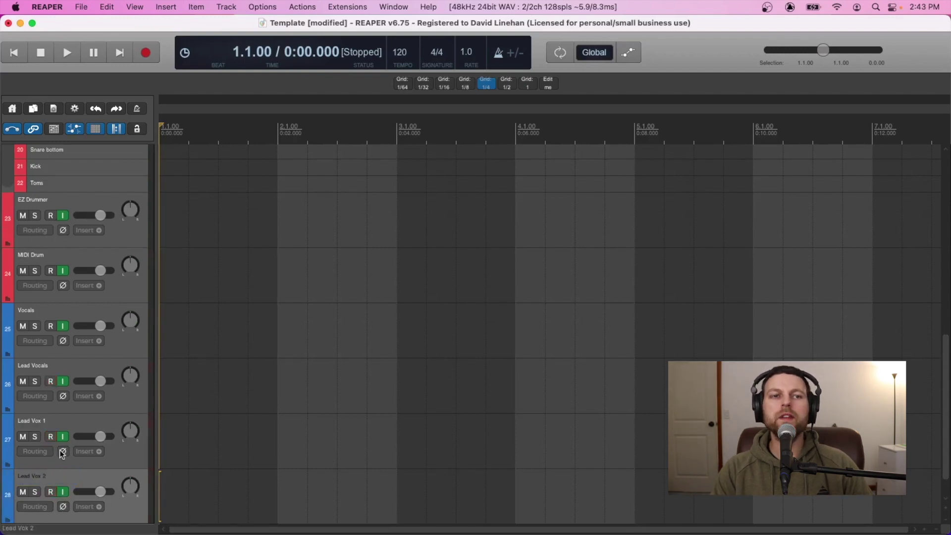
Step: Nest Lead Vox 1 and Lead Vox 2 inside Lead Vocals, and nest that folder inside Vocals
{"action": "left_click", "coordinate": [84, 423]}
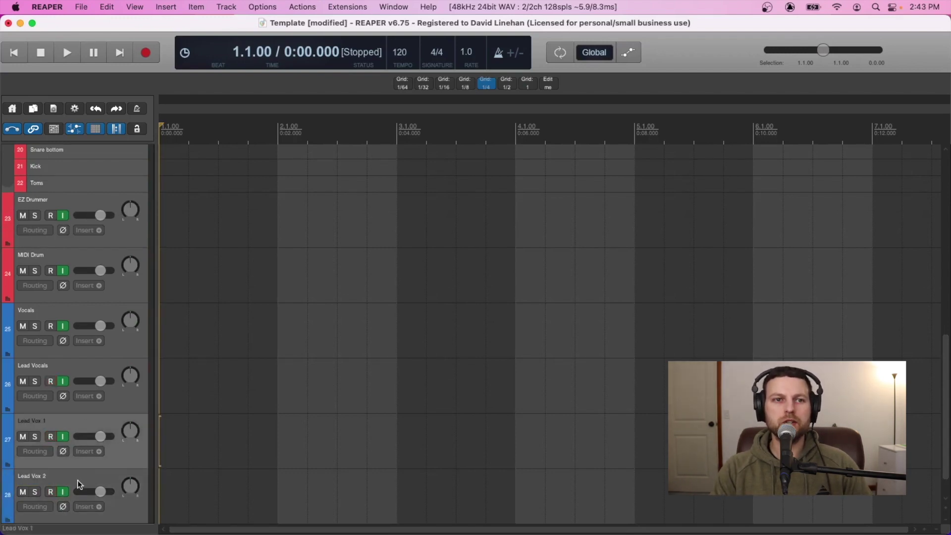
{"action": "left_click", "coordinate": [78, 479], "text": "shift"}
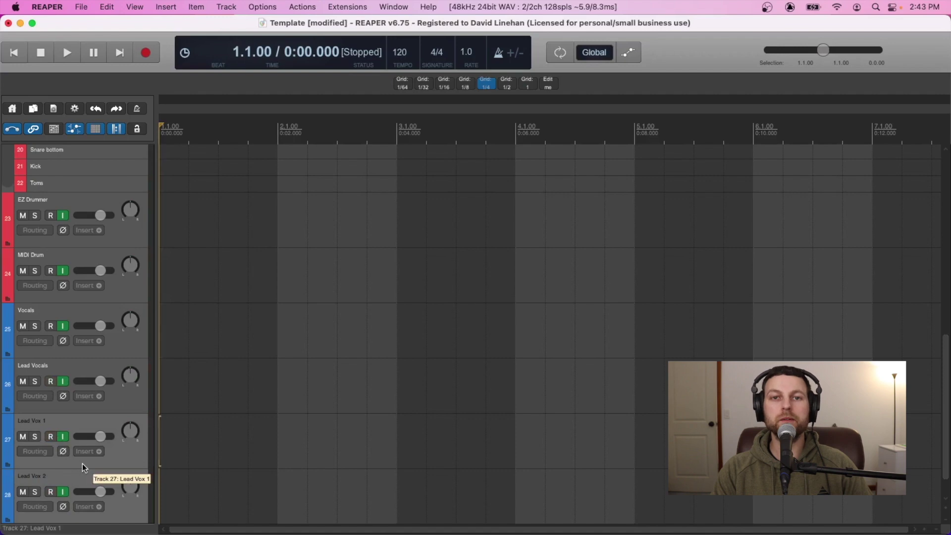
{"action": "left_click_drag", "start_coordinate": [82, 462], "coordinate": [72, 409]}
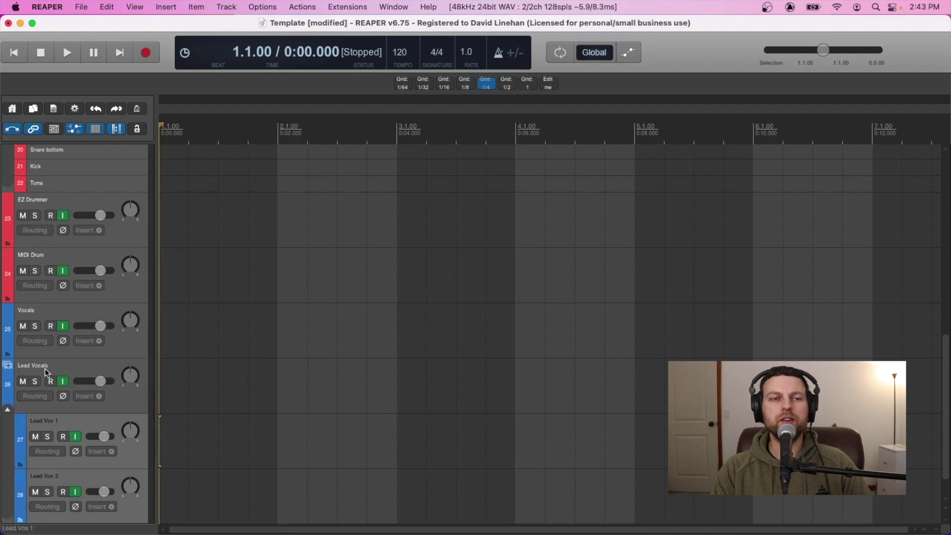
{"action": "left_click_drag", "start_coordinate": [78, 372], "coordinate": [75, 322]}
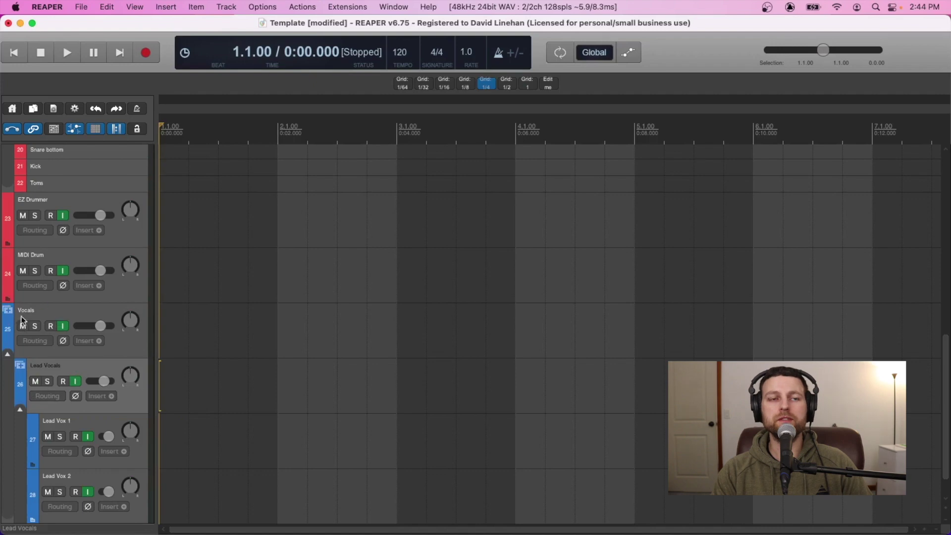
Step: Add tracks named Double Vox, Vox dbl 1, Vox dbl 2, Harmonies and Harm 1 through Harm 4 below Lead Vox 2
{"action": "scroll", "coordinate": [60, 503], "scroll_direction": "down", "scroll_amount": 2}
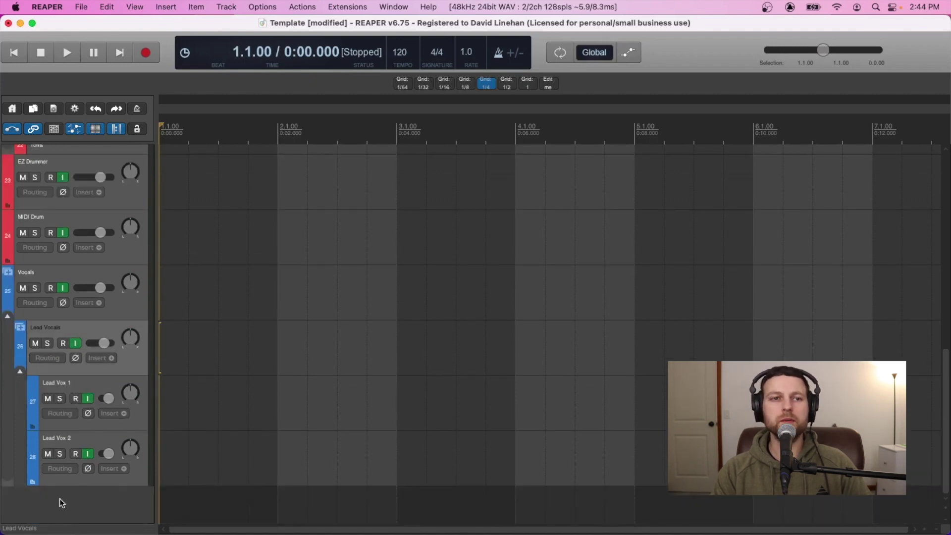
{"action": "double_click", "coordinate": [60, 499]}
{"action": "double_click", "coordinate": [51, 478]}
{"action": "type", "text": "Double Vox"}
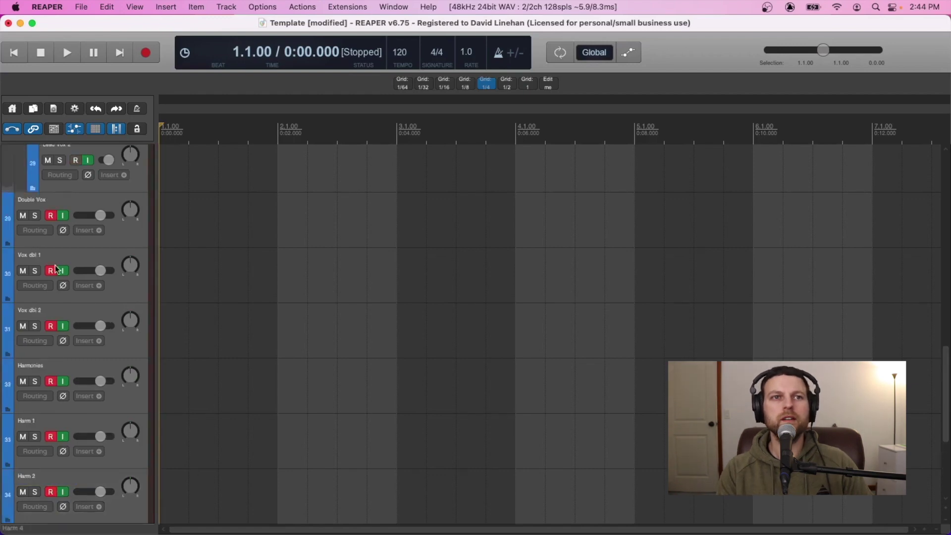
Step: Disarm the tracks from Double Vox through Harm 4 for recording
{"action": "left_click", "coordinate": [56, 269]}
{"action": "scroll", "coordinate": [55, 322], "scroll_direction": "up", "scroll_amount": 5}
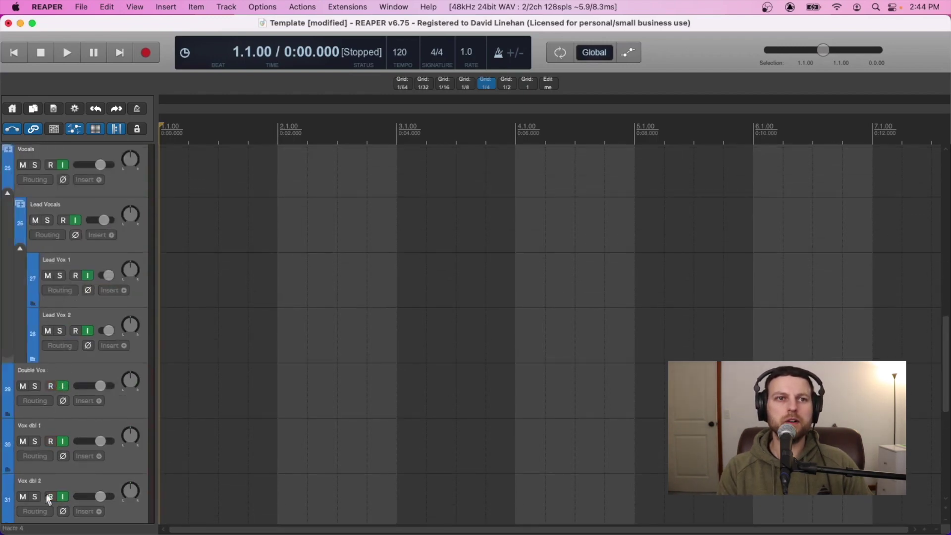
{"action": "scroll", "coordinate": [48, 500], "scroll_direction": "down", "scroll_amount": 5}
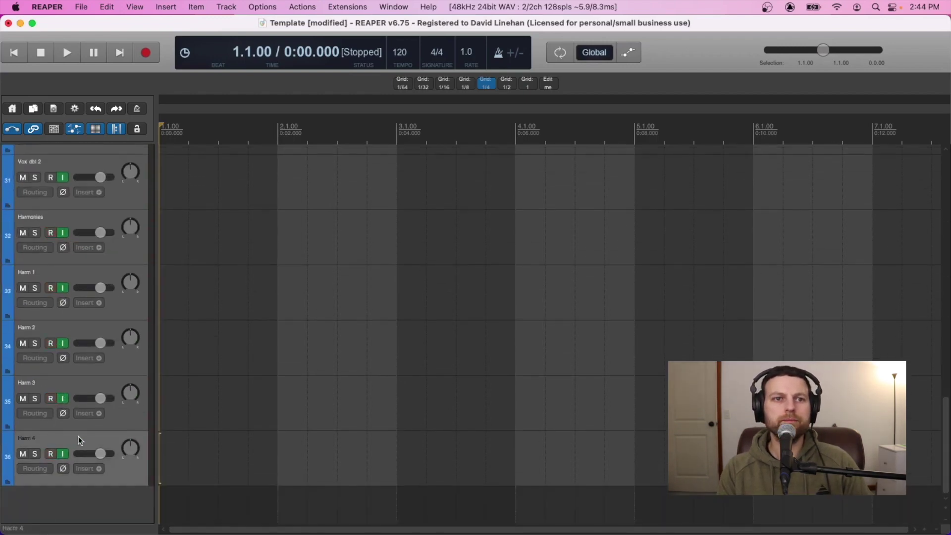
Step: Nest the tracks Harm 1 through Harm 4 inside Harmonies
{"action": "double_click", "coordinate": [73, 273]}
{"action": "left_click", "coordinate": [89, 272]}
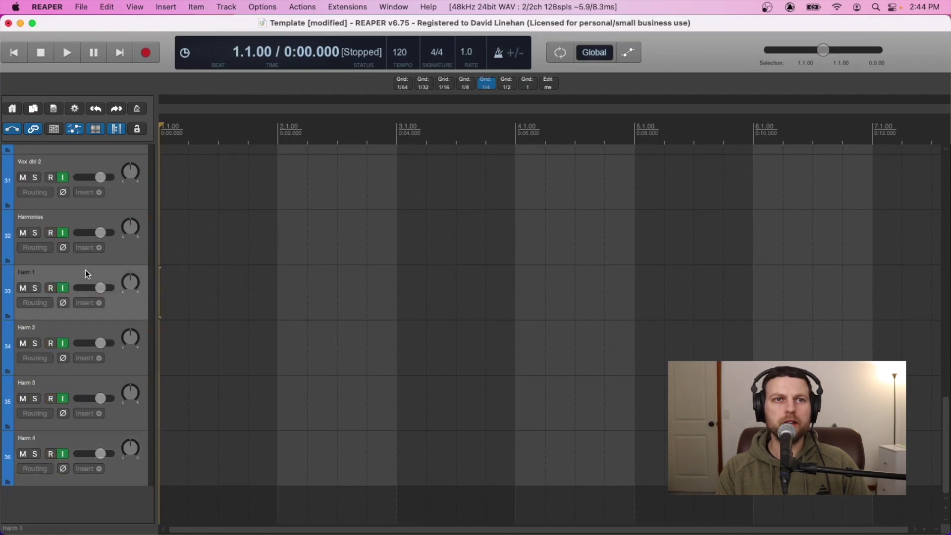
{"action": "left_click", "coordinate": [79, 440], "text": "shift"}
{"action": "mouse_move", "coordinate": [82, 271]}
{"action": "left_mouse_down"}
{"action": "mouse_move", "coordinate": [69, 211]}
{"action": "mouse_move", "coordinate": [85, 264]}
{"action": "left_mouse_up"}
Step: Nest Vox dbl 1 and Vox dbl 2 inside Double Vox
{"action": "scroll", "coordinate": [85, 264], "scroll_direction": "up", "scroll_amount": 1}
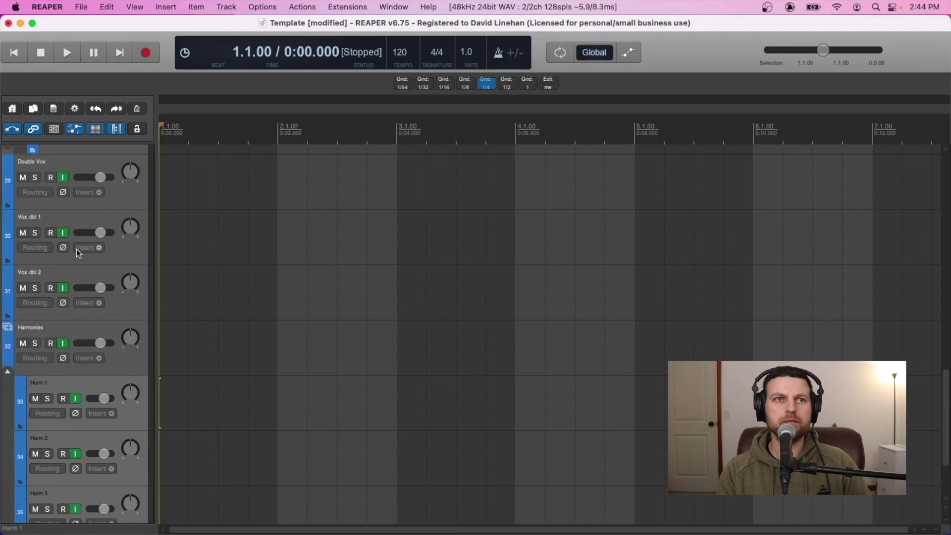
{"action": "scroll", "coordinate": [98, 269], "scroll_direction": "up", "scroll_amount": 3}
{"action": "left_click_drag", "start_coordinate": [84, 326], "coordinate": [79, 283]}
Step: Move the Double Vox and Harmonies folders into Vocals above Lead Vocals, and compact the Lead Vocals folder's view
{"action": "scroll", "coordinate": [79, 284], "scroll_direction": "up", "scroll_amount": 2}
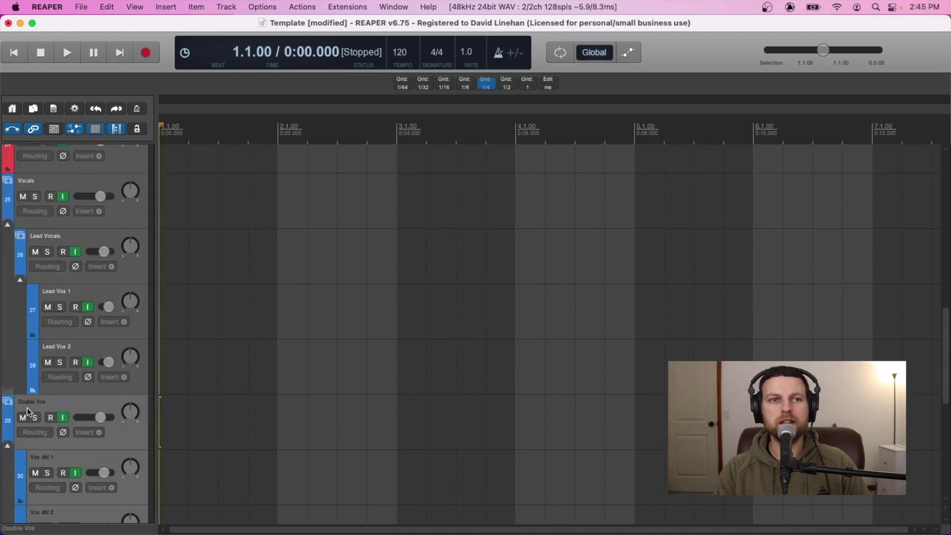
{"action": "left_click_drag", "start_coordinate": [92, 400], "coordinate": [74, 199]}
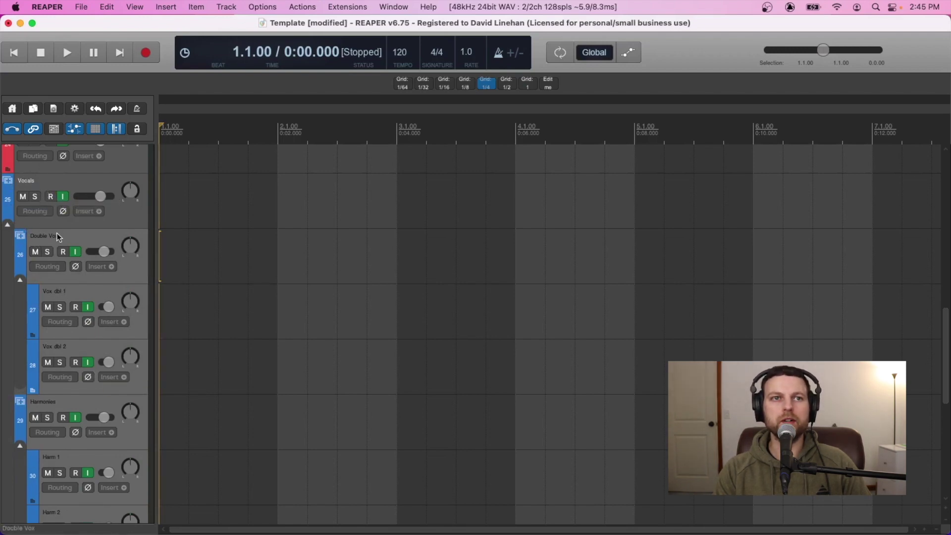
{"action": "scroll", "coordinate": [85, 387], "scroll_direction": "down", "scroll_amount": 10}
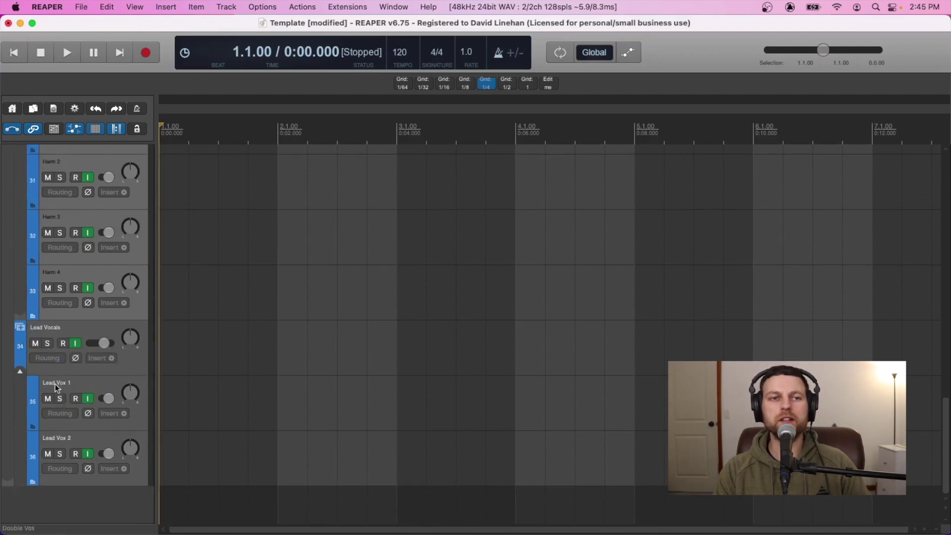
{"action": "left_click", "coordinate": [20, 370]}
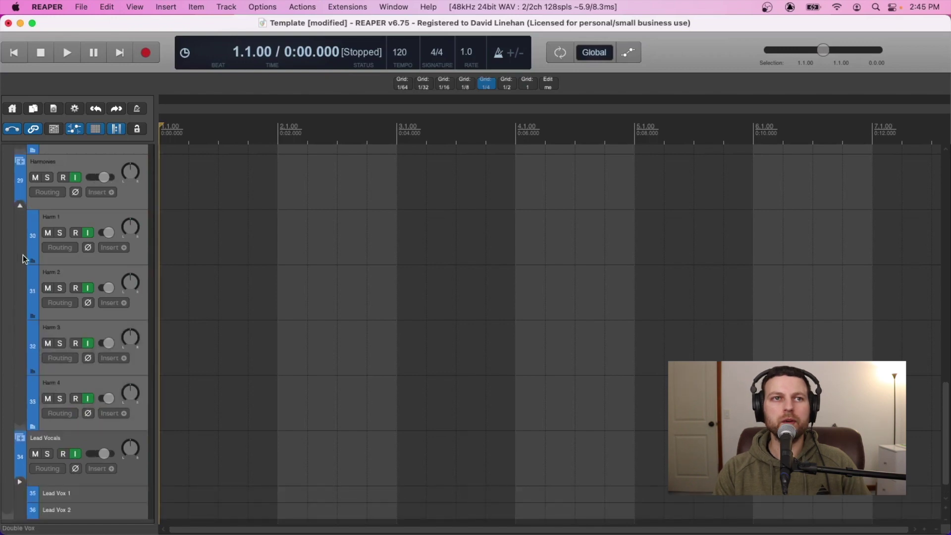
Step: Compact the view of the Vocals subfolders and move the Lead Vocals folder above Double Vox inside Vocals
{"action": "left_click", "coordinate": [20, 205]}
{"action": "scroll", "coordinate": [53, 269], "scroll_direction": "up", "scroll_amount": 3}
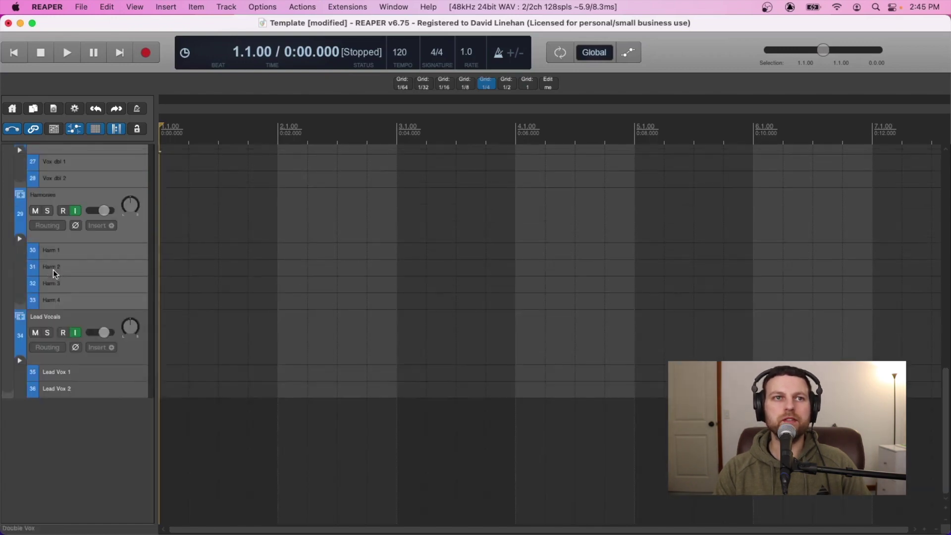
{"action": "left_click_drag", "start_coordinate": [31, 152], "coordinate": [31, 150]}
{"action": "scroll", "coordinate": [86, 292], "scroll_direction": "up", "scroll_amount": 3}
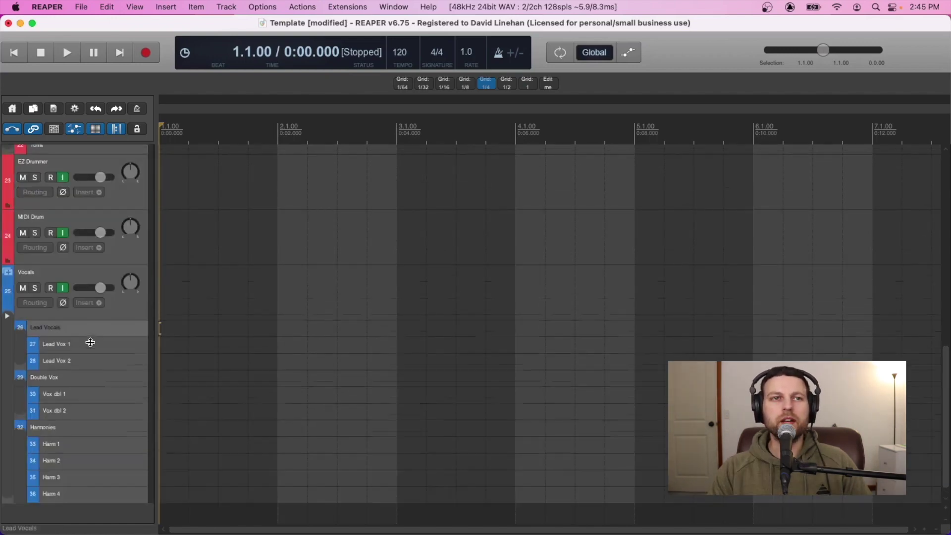
Step: Move the whole Vocals folder to the top of the track list, above Synths
{"action": "scroll", "coordinate": [78, 273], "scroll_direction": "up", "scroll_amount": 10}
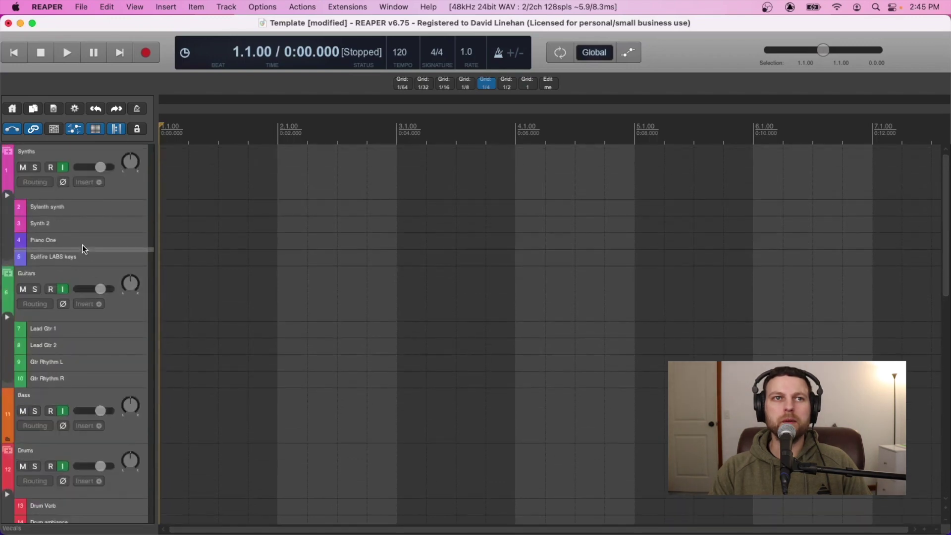
{"action": "left_click_drag", "start_coordinate": [76, 153], "coordinate": [76, 151]}
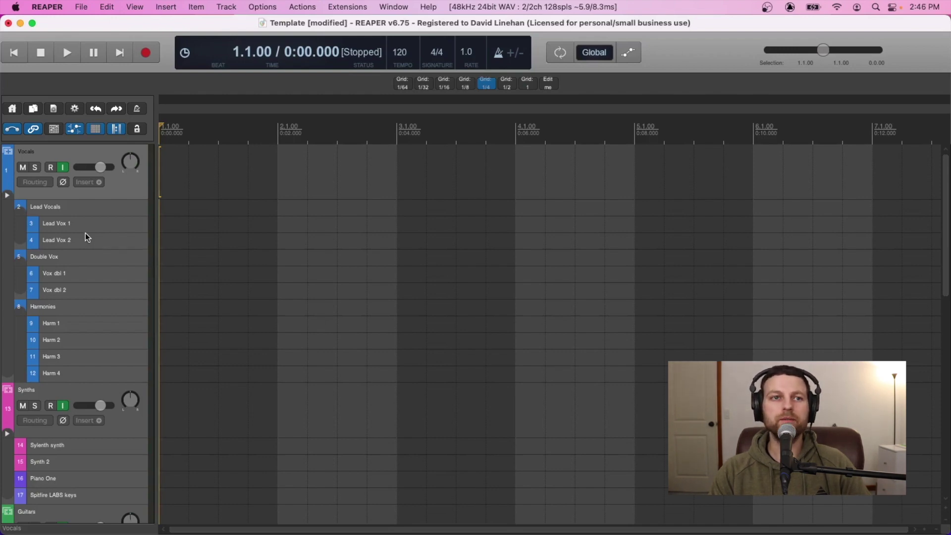
{"action": "scroll", "coordinate": [59, 238], "scroll_direction": "down", "scroll_amount": 15}
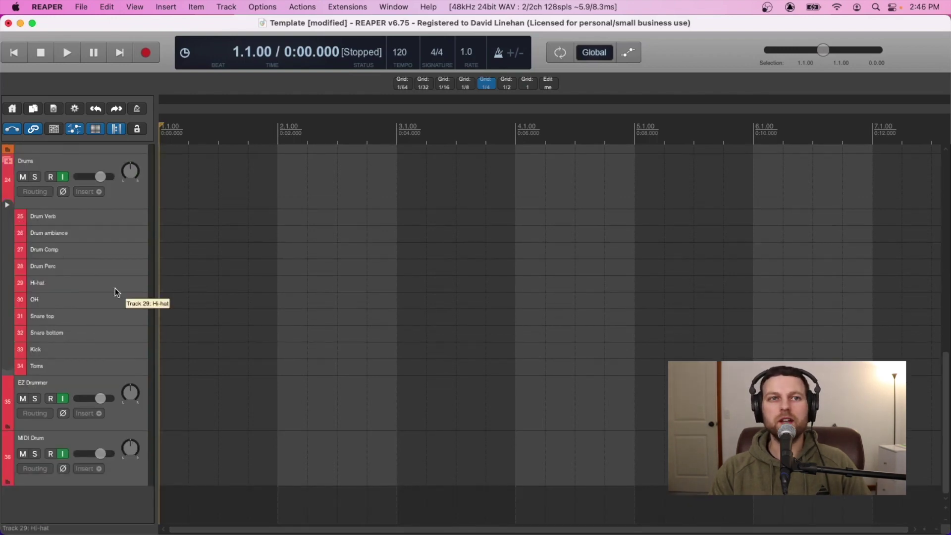
{"action": "scroll", "coordinate": [115, 292], "scroll_direction": "up", "scroll_amount": 15}
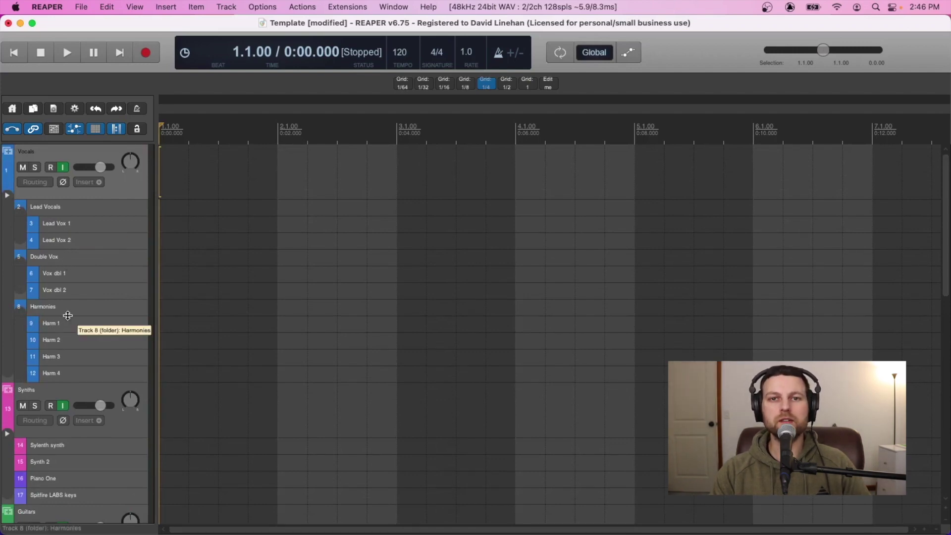
{"action": "scroll", "coordinate": [68, 315], "scroll_direction": "down", "scroll_amount": 2}
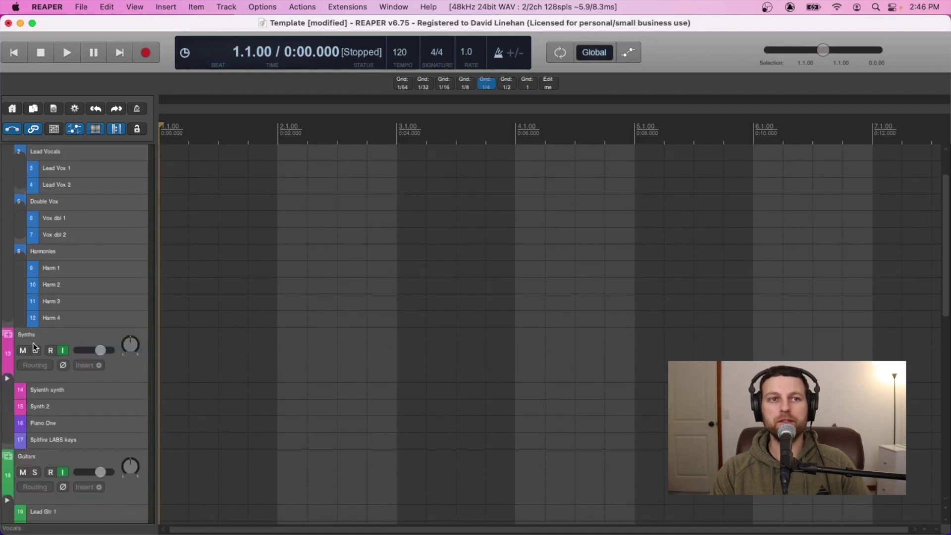
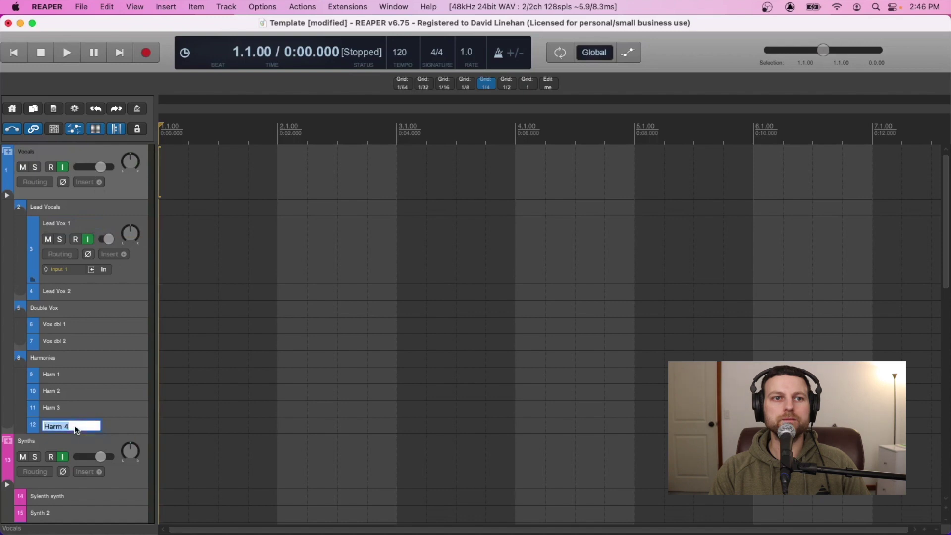
Step: Set the record input of all tracks from Vocals through Harm 4 to mono Input 1, and restore Lead Vox 1's compact height
{"action": "key", "text": "Return"}
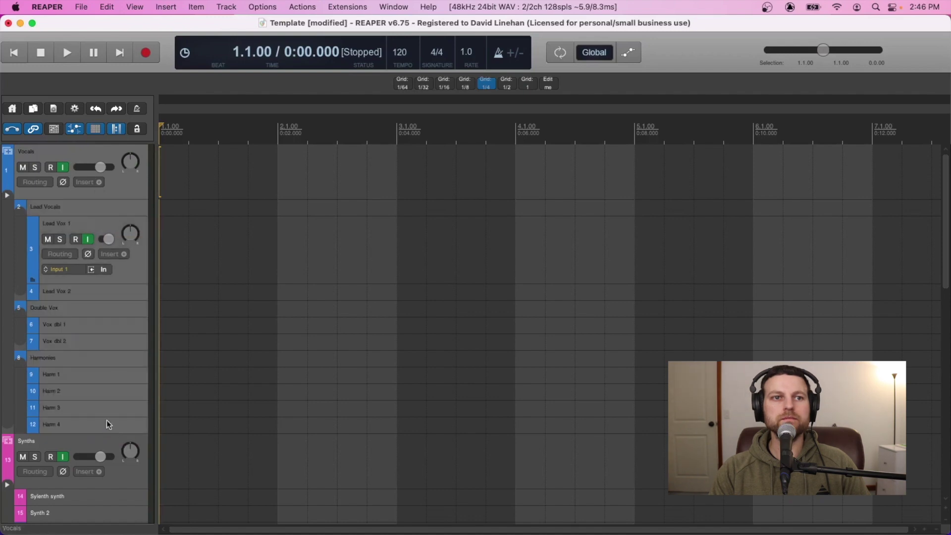
{"action": "left_click", "coordinate": [68, 271]}
{"action": "mouse_move", "coordinate": [88, 293]}
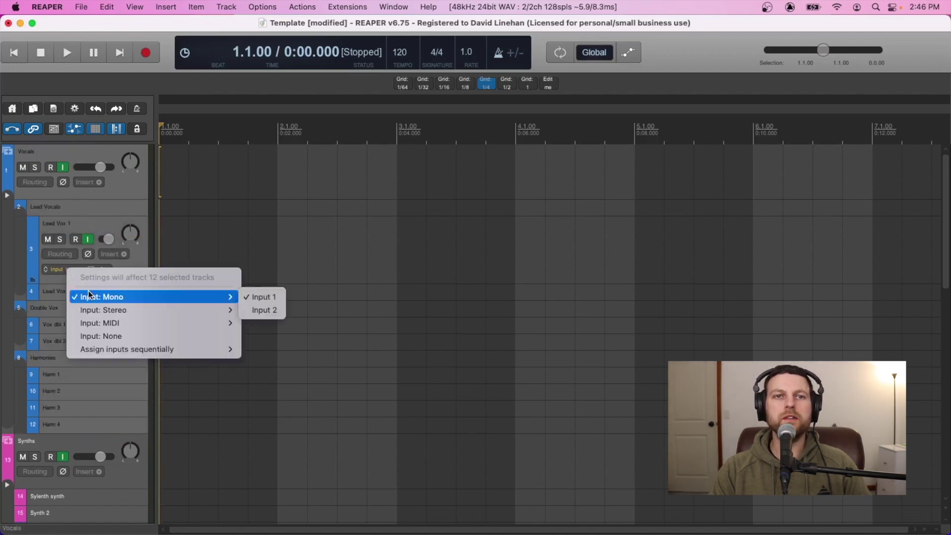
{"action": "left_click", "coordinate": [256, 296]}
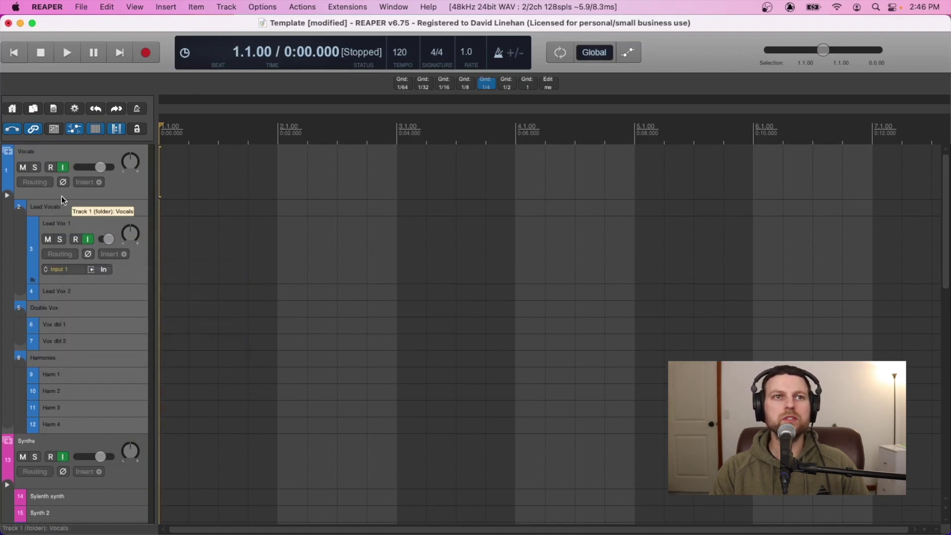
{"action": "left_click_drag", "start_coordinate": [69, 199], "coordinate": [67, 194]}
{"action": "left_click_drag", "start_coordinate": [75, 295], "coordinate": [76, 226]}
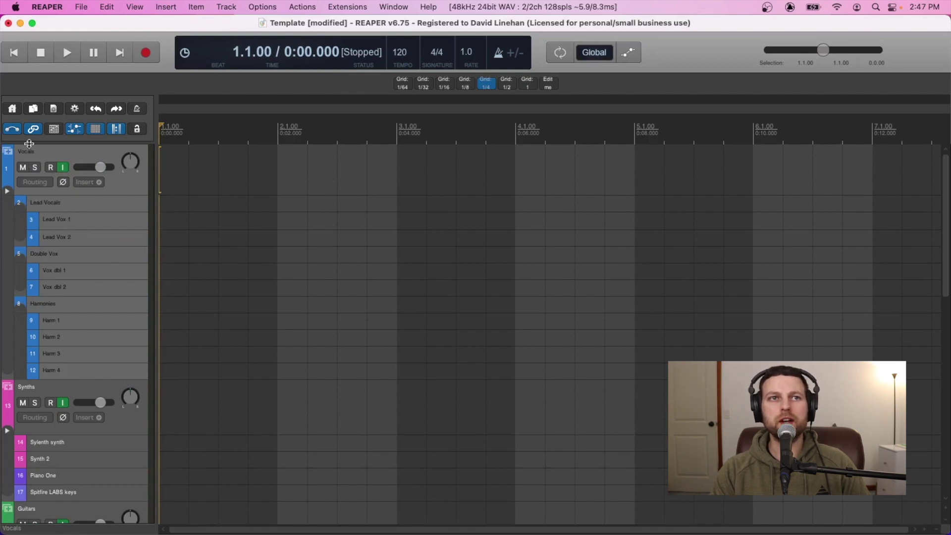
Step: Select Synths through Spitfire LABS keys and set their record input to MIDI from the KORG R3 KBD/KNOB on all channels
{"action": "scroll", "coordinate": [49, 238], "scroll_direction": "down", "scroll_amount": 5}
{"action": "double_click", "coordinate": [69, 278]}
{"action": "left_click", "coordinate": [87, 281]}
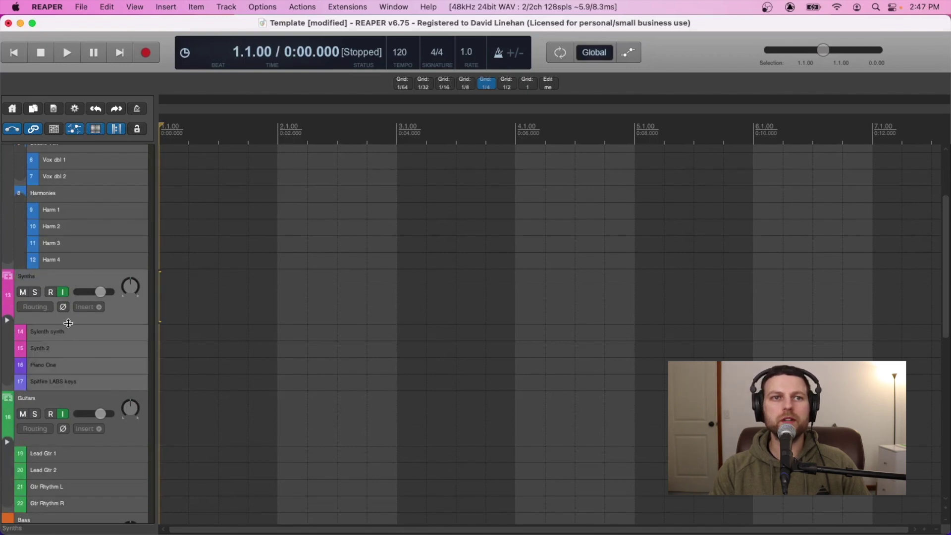
{"action": "left_click", "coordinate": [33, 322]}
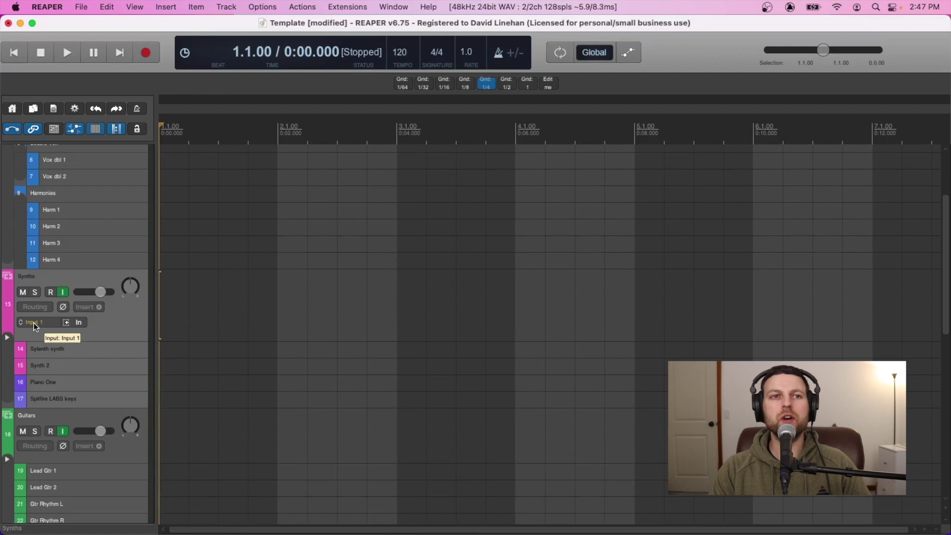
{"action": "left_click", "coordinate": [34, 323]}
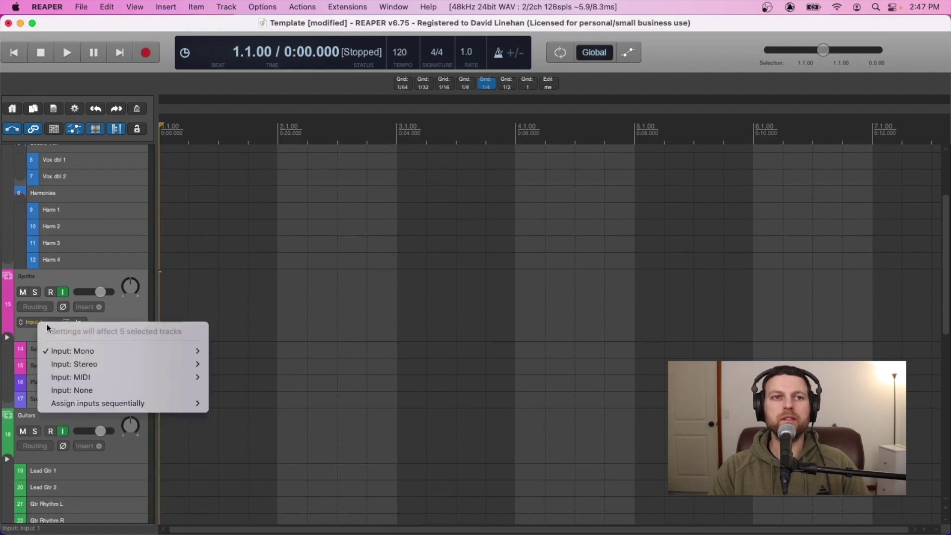
{"action": "mouse_move", "coordinate": [82, 378]}
{"action": "mouse_move", "coordinate": [249, 378]}
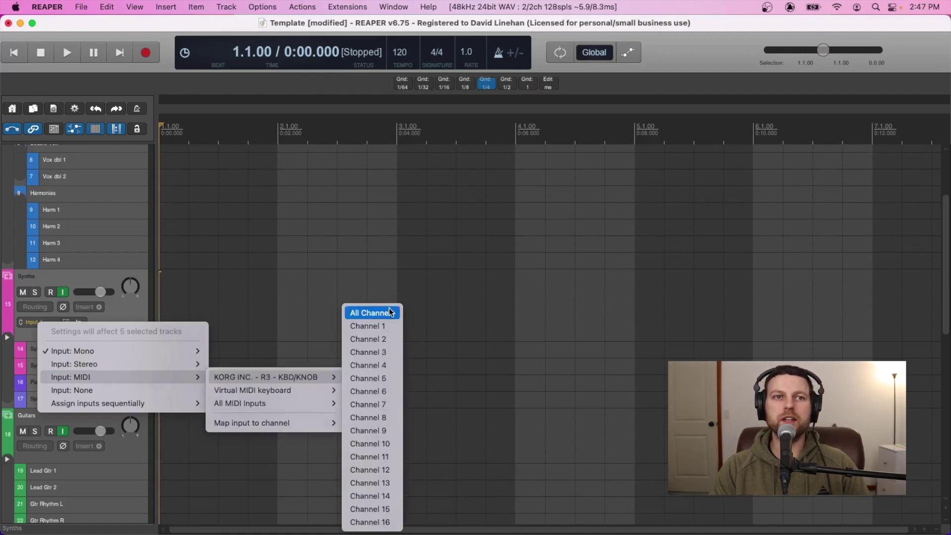
{"action": "left_click", "coordinate": [371, 312]}
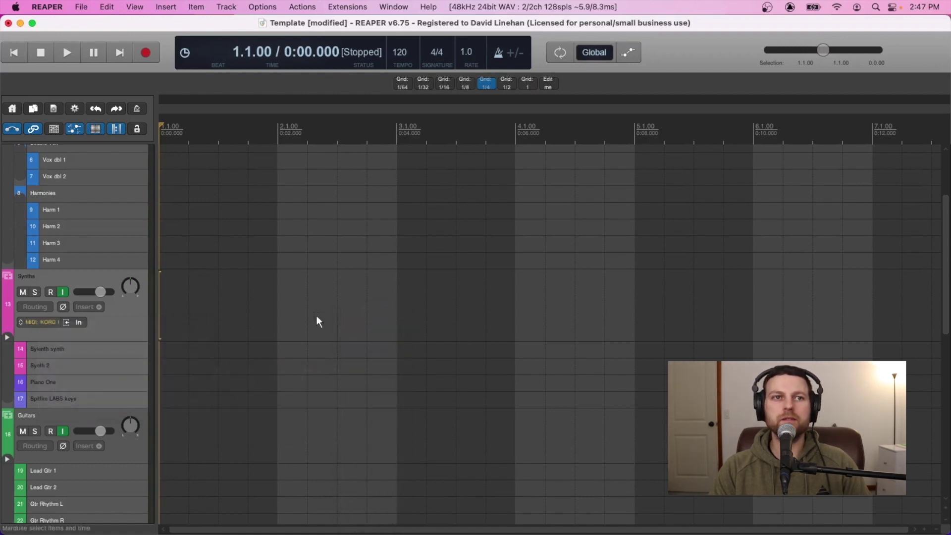
Step: Arm the selected Synths tracks for recording from Sylenth synth's controls and restore that track's compact height
{"action": "left_click", "coordinate": [84, 357]}
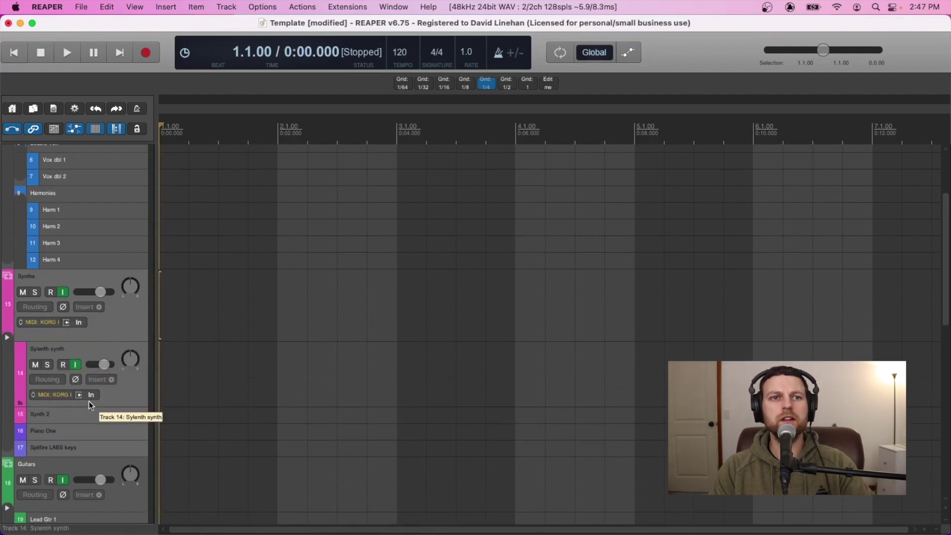
{"action": "left_click", "coordinate": [63, 364]}
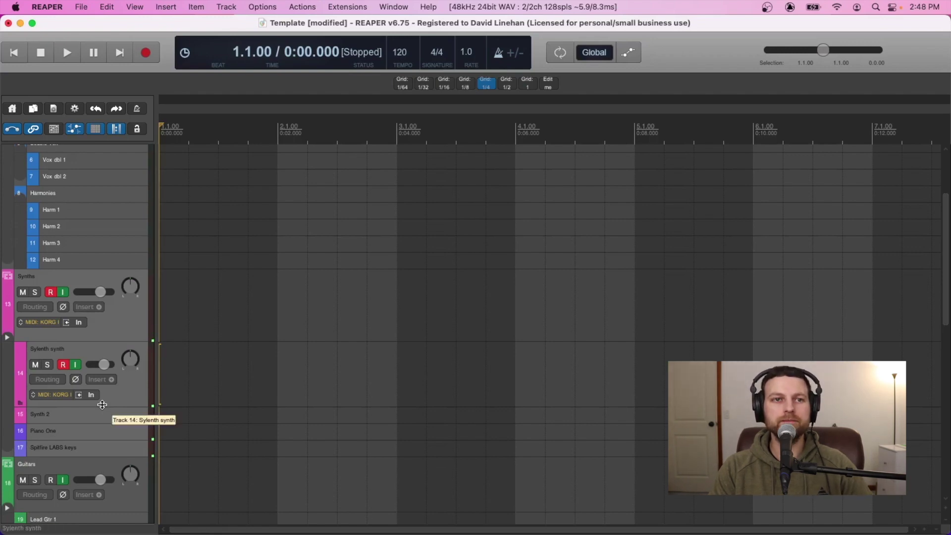
{"action": "left_click_drag", "start_coordinate": [102, 405], "coordinate": [102, 357]}
Step: Select the tracks from Guitars through Bass and set their record input to mono Input 2
{"action": "scroll", "coordinate": [119, 379], "scroll_direction": "down", "scroll_amount": 4}
{"action": "scroll", "coordinate": [69, 291], "scroll_direction": "up", "scroll_amount": 1}
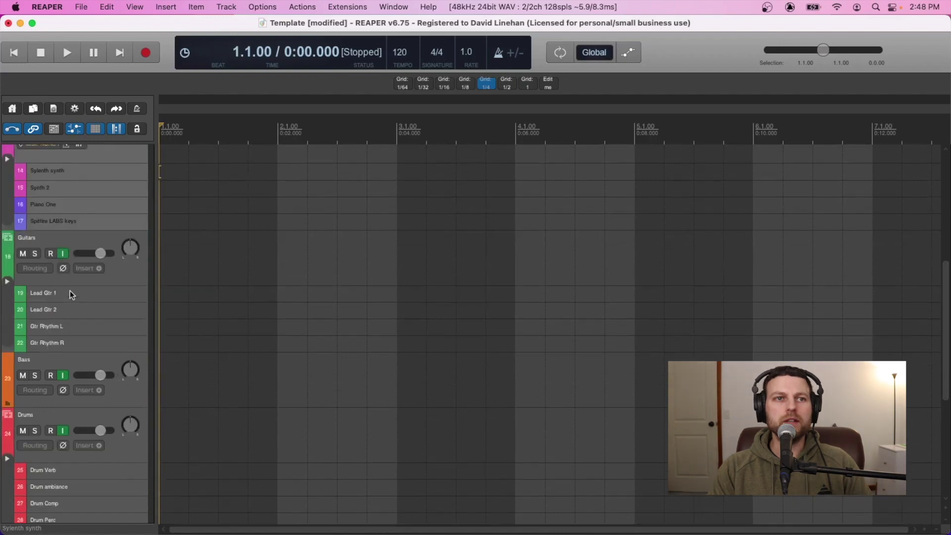
{"action": "left_click", "coordinate": [59, 254]}
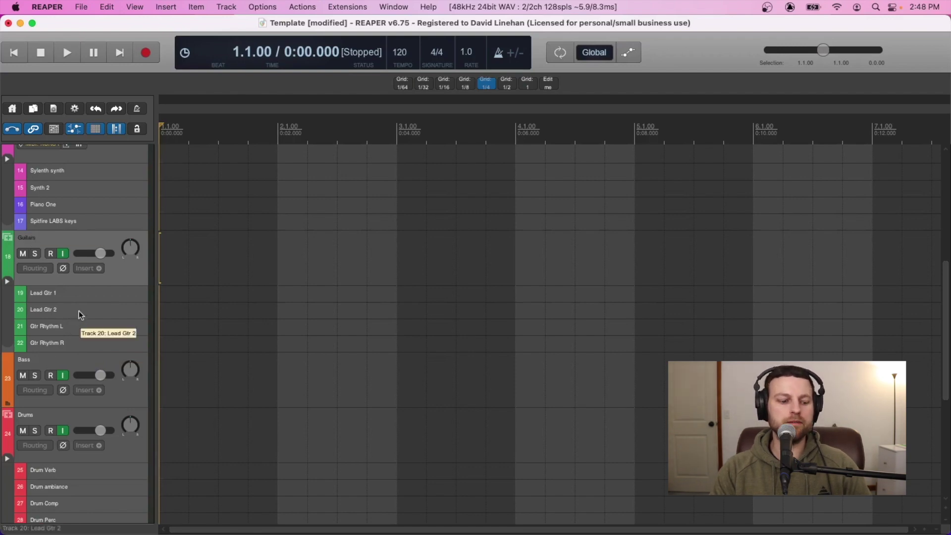
{"action": "left_click", "coordinate": [89, 300]}
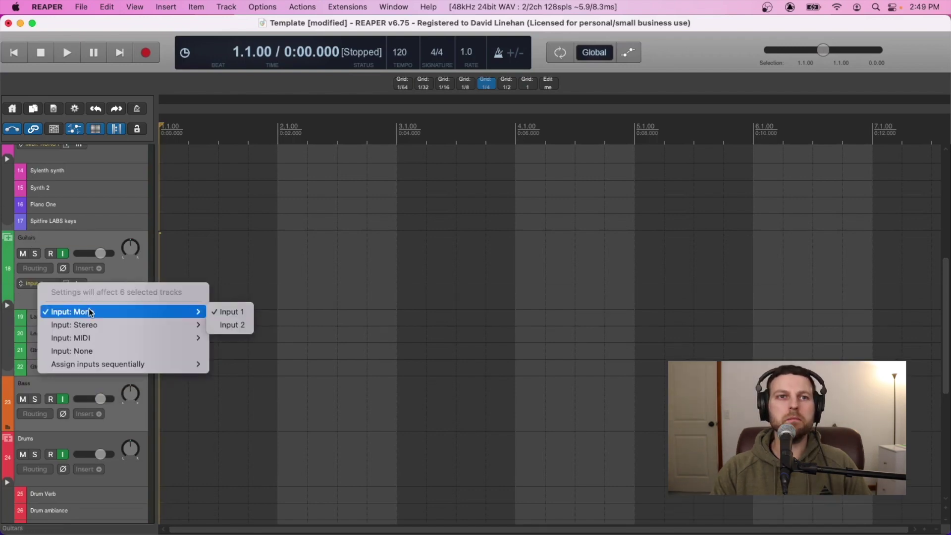
{"action": "left_click", "coordinate": [232, 325]}
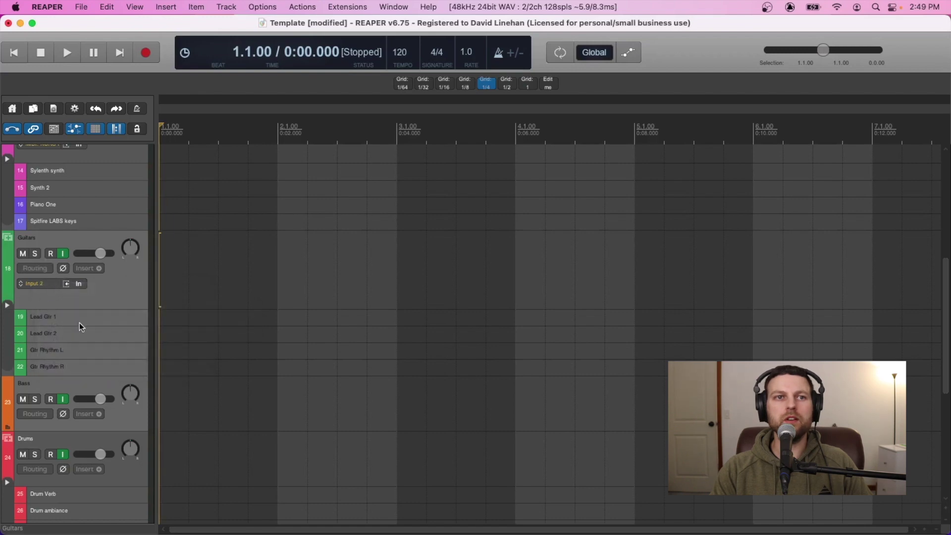
Step: Reduce the height of the Bass track without changing its name
{"action": "scroll", "coordinate": [79, 337], "scroll_direction": "down", "scroll_amount": 3}
{"action": "double_click", "coordinate": [65, 266]}
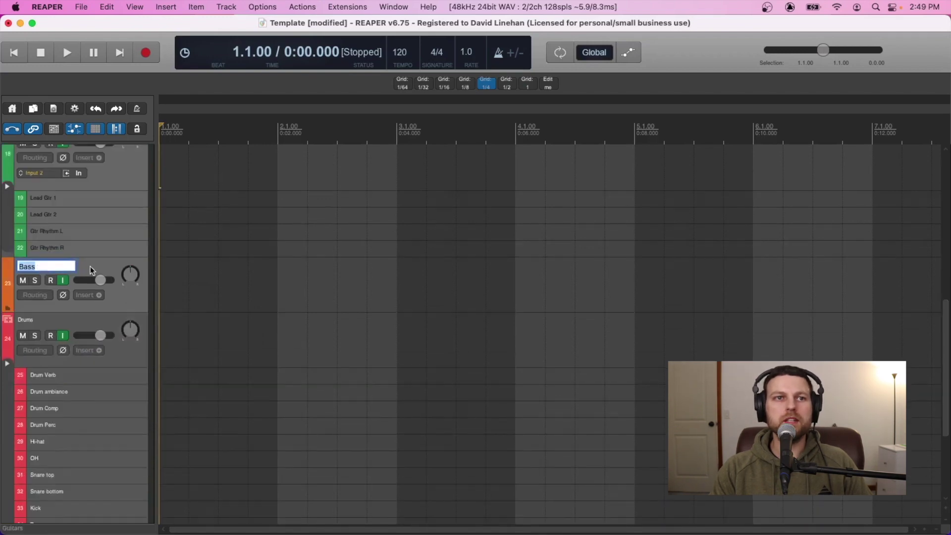
{"action": "left_click", "coordinate": [66, 270]}
{"action": "left_click_drag", "start_coordinate": [66, 310], "coordinate": [61, 293]}
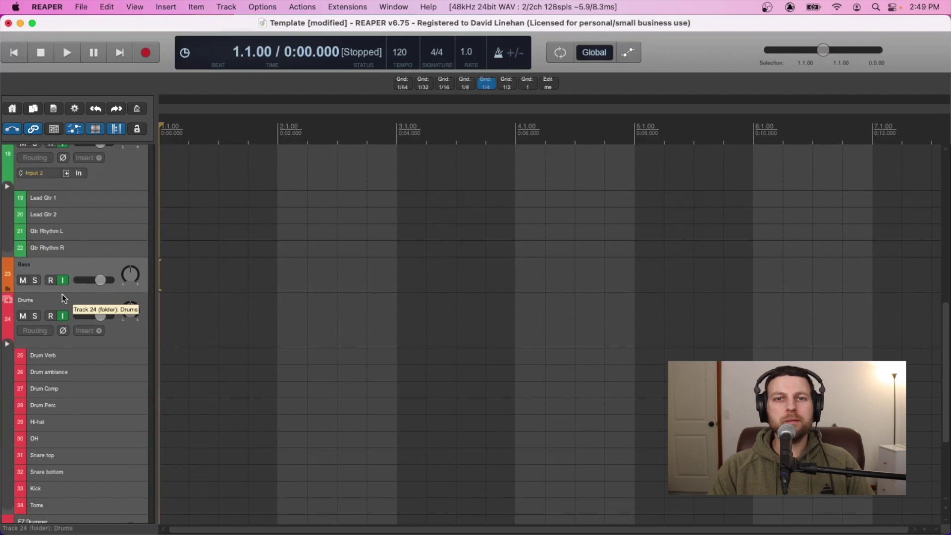
Step: Add a new track below MIDI Drum and name it Vocal Reverb fx
{"action": "scroll", "coordinate": [69, 310], "scroll_direction": "down", "scroll_amount": 3}
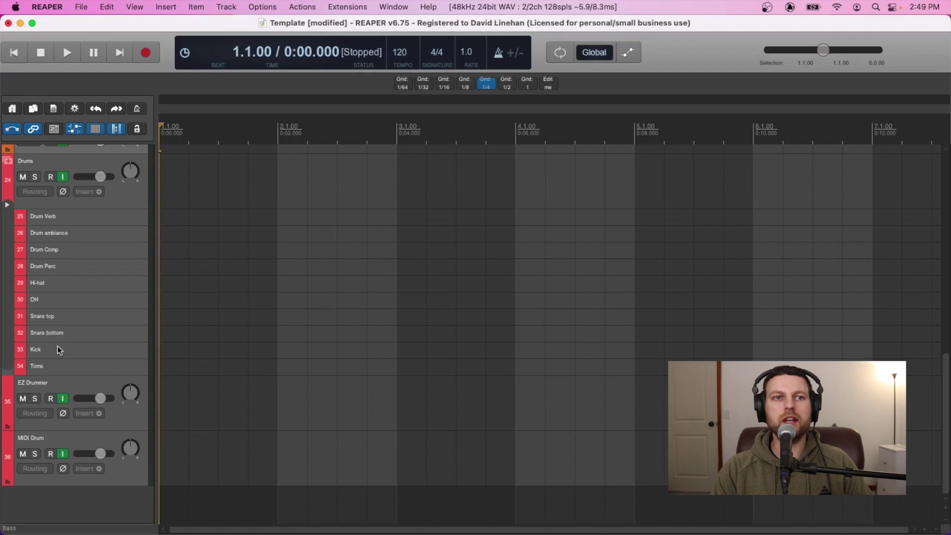
{"action": "scroll", "coordinate": [64, 234], "scroll_direction": "up", "scroll_amount": 3}
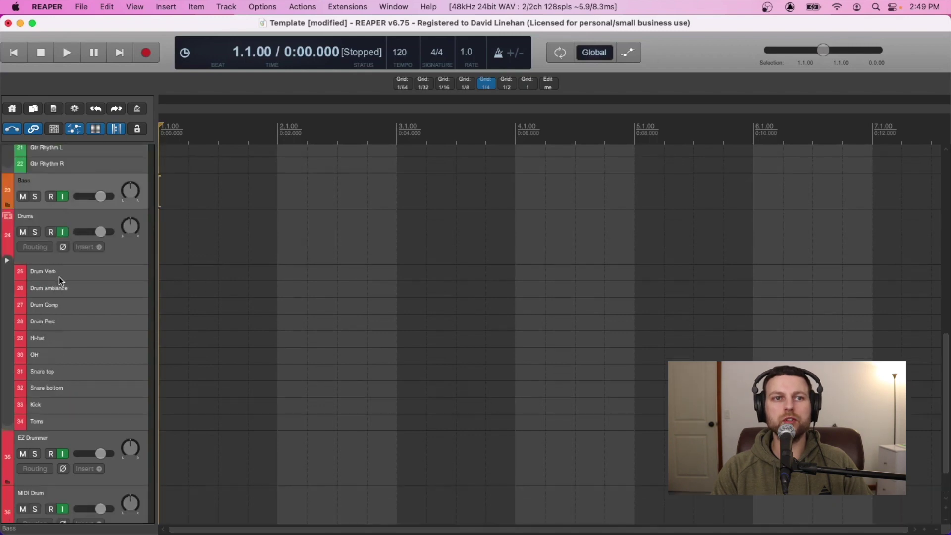
{"action": "scroll", "coordinate": [74, 411], "scroll_direction": "down", "scroll_amount": 3}
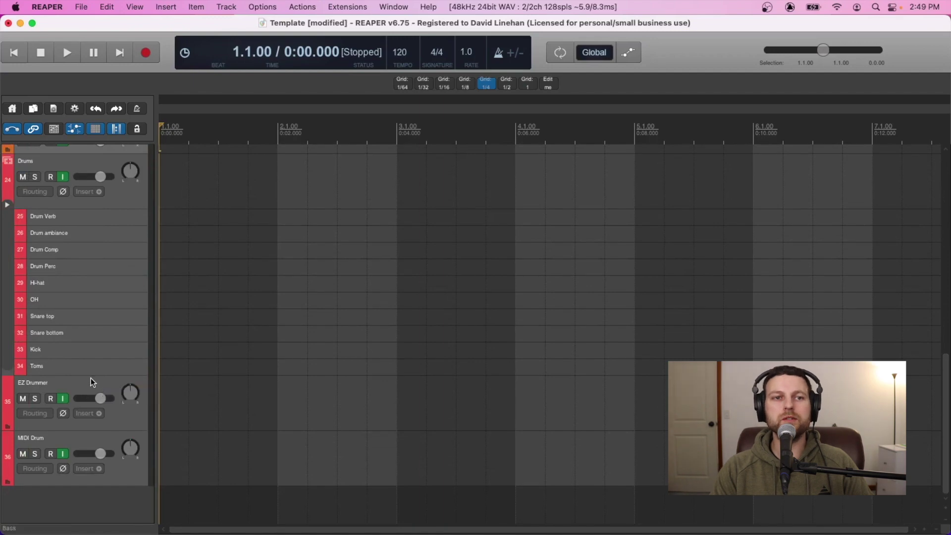
{"action": "mouse_move", "coordinate": [98, 454]}
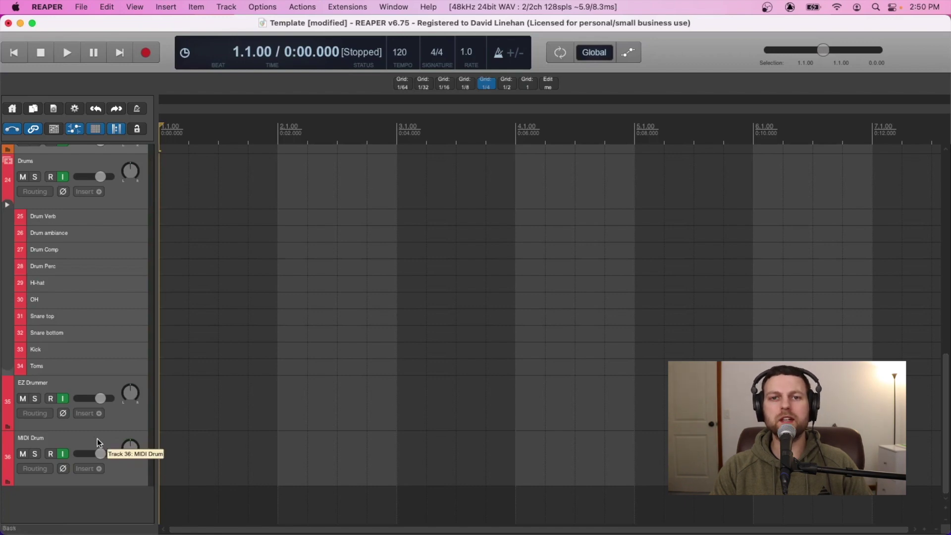
{"action": "double_click", "coordinate": [71, 495]}
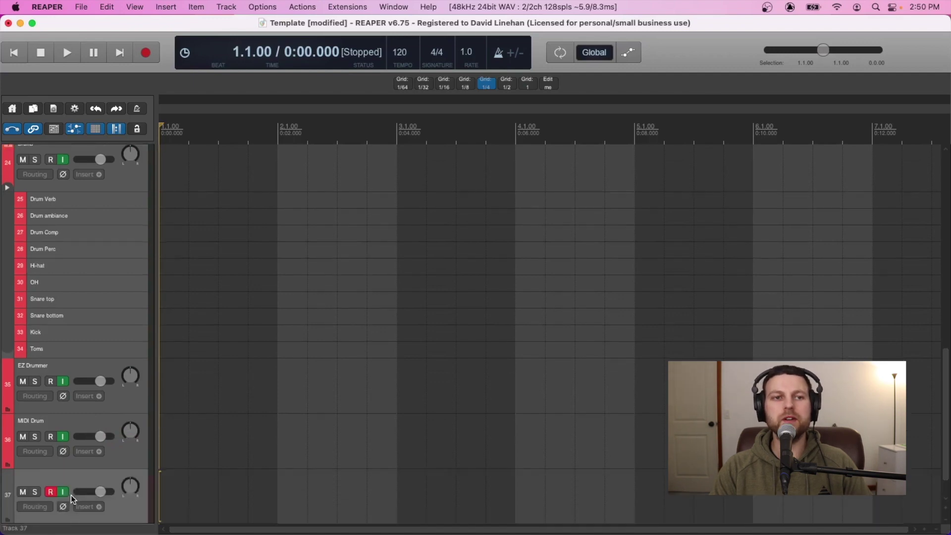
{"action": "double_click", "coordinate": [40, 476]}
{"action": "type", "text": "Vocal Reverb fx"}
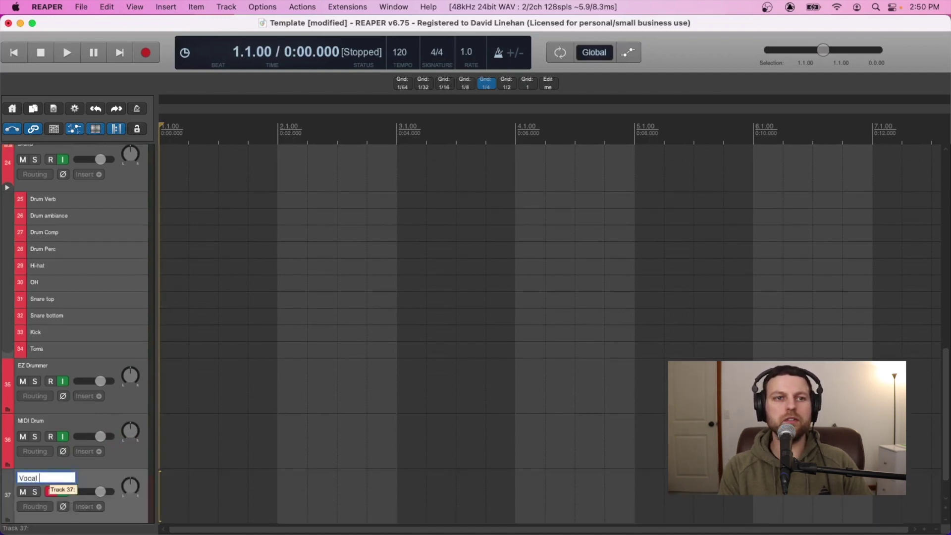
{"action": "key", "text": "Return"}
Step: Add a new track below Vocal Reverb fx and name it Vocal Delay fx
{"action": "key", "text": "super+t"}
{"action": "type", "text": "Vocal Dewl"}
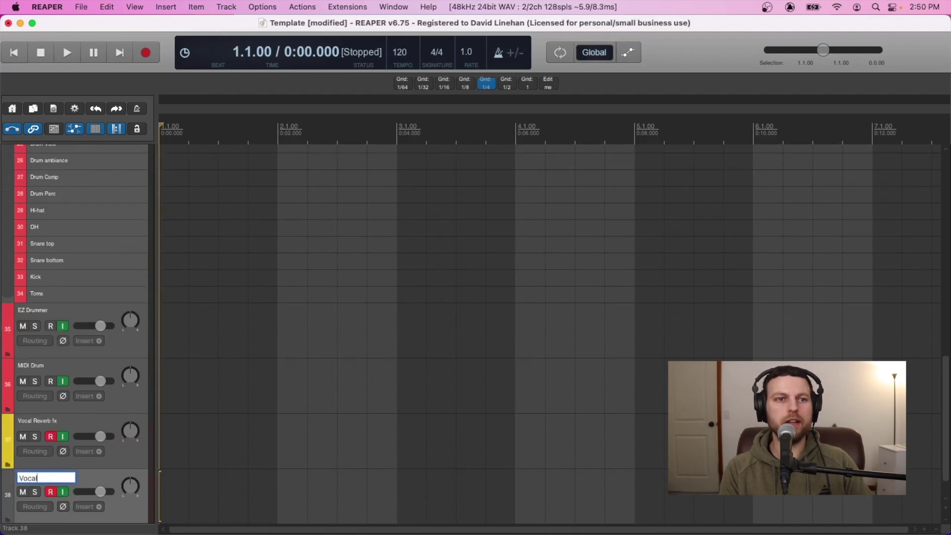
{"action": "key", "text": "BackSpace"}
{"action": "key", "text": "BackSpace"}
{"action": "type", "text": "lay fx"}
{"action": "key", "text": "Return"}
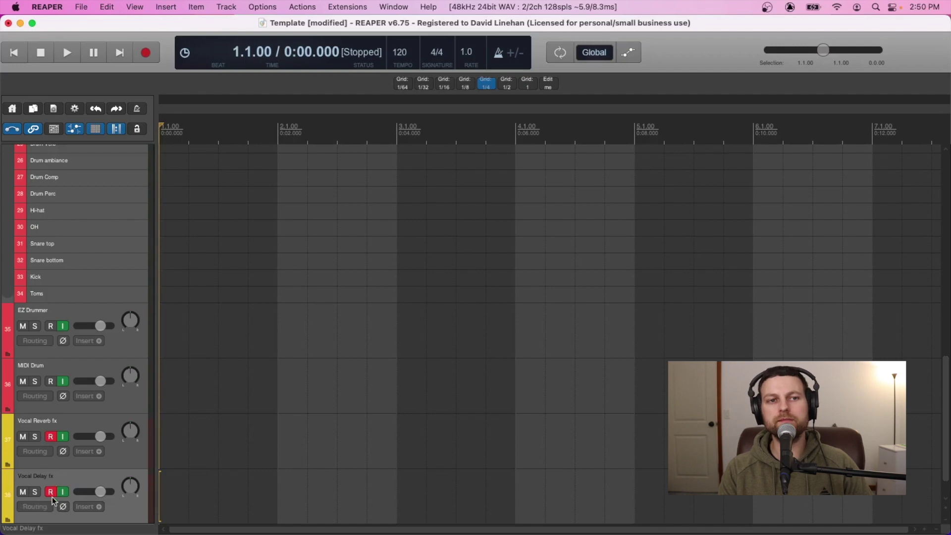
Step: Add a new track below Vocal Delay fx and name it Guitar Reverb fx
{"action": "scroll", "coordinate": [53, 483], "scroll_direction": "down", "scroll_amount": 1}
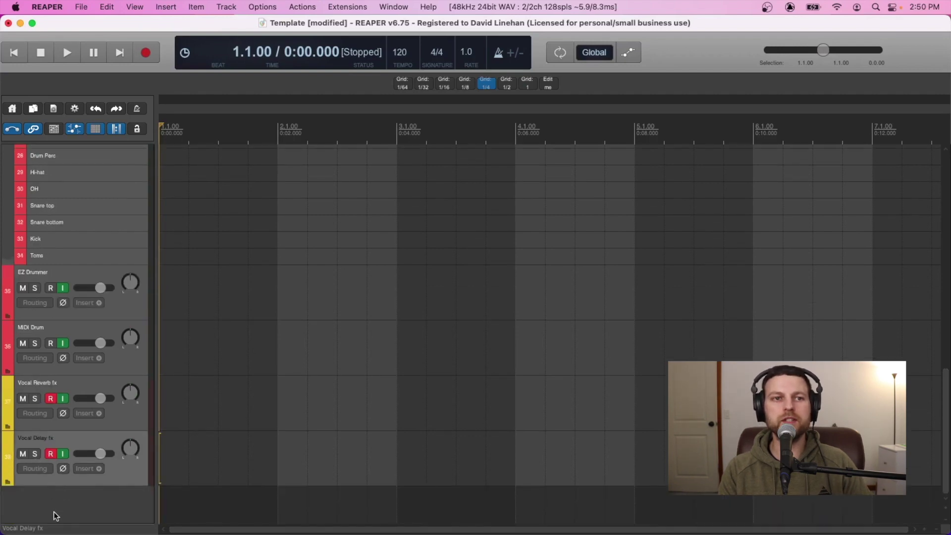
{"action": "double_click", "coordinate": [58, 494]}
{"action": "type", "text": "Guitar RE"}
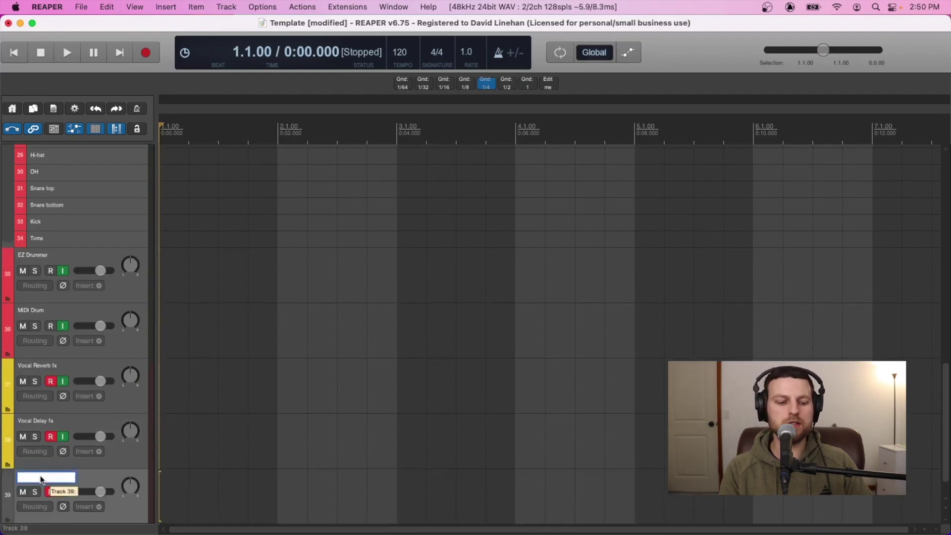
{"action": "type", "text": "verb fx"}
{"action": "key", "text": "Return"}
Step: Add a new track below Guitar Reverb fx and name it Guitar Delay fx
{"action": "double_click", "coordinate": [47, 498]}
{"action": "type", "text": "Guitar Delay fx"}
{"action": "key", "text": "Return"}
Step: Add a track named Drum Reverb fx below Guitar Delay fx and disarm the fx tracks
{"action": "double_click", "coordinate": [52, 475]}
{"action": "double_click", "coordinate": [50, 479]}
{"action": "type", "text": "Drum Reverb fx"}
{"action": "key", "text": "Return"}
{"action": "left_click", "coordinate": [51, 453]}
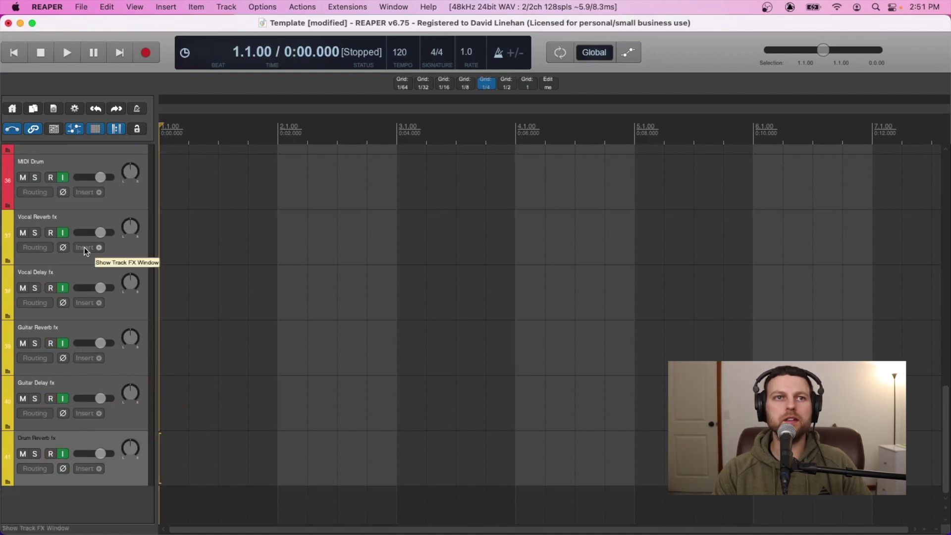
Step: Find the reverb plugins and add VST3: TAL Reverb 4 Plugin to the Vocal Reverb fx track
{"action": "left_click", "coordinate": [84, 248]}
{"action": "type", "text": "reverb"}
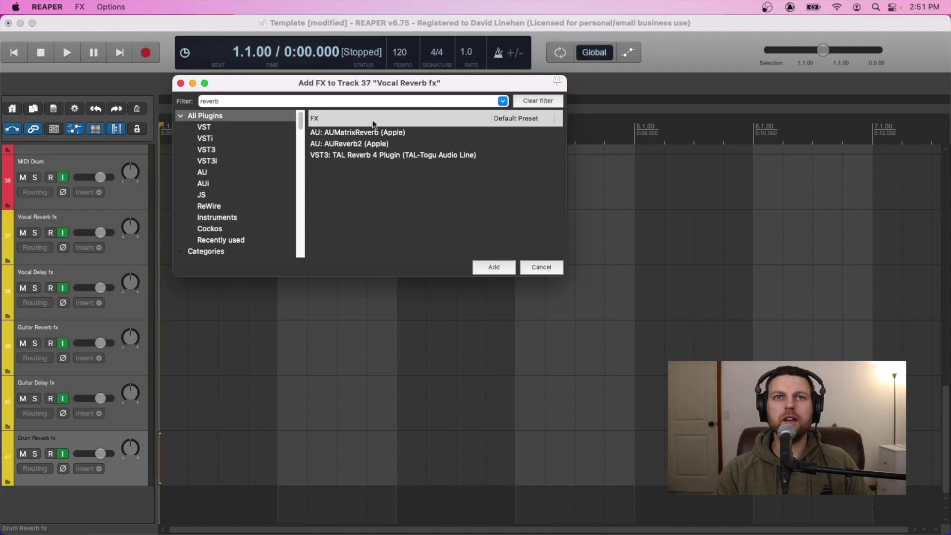
{"action": "left_click", "coordinate": [370, 155]}
{"action": "left_click", "coordinate": [496, 267]}
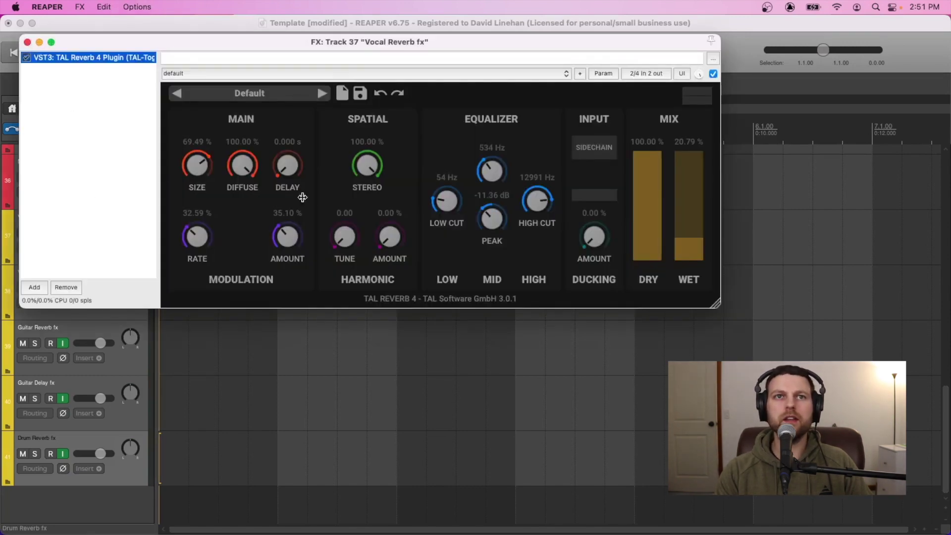
Step: Set TAL Reverb 4 to about 27% size, 74% diffuse, 72% stereo, 355 Hz low cut and 115 Hz mid frequency
{"action": "left_click_drag", "start_coordinate": [250, 165], "coordinate": [251, 200]}
{"action": "left_click_drag", "start_coordinate": [200, 163], "coordinate": [200, 212]}
{"action": "left_click_drag", "start_coordinate": [366, 173], "coordinate": [400, 213]}
{"action": "left_click_drag", "start_coordinate": [492, 176], "coordinate": [444, 188]}
{"action": "left_click_drag", "start_coordinate": [104, 41], "coordinate": [212, 86]}
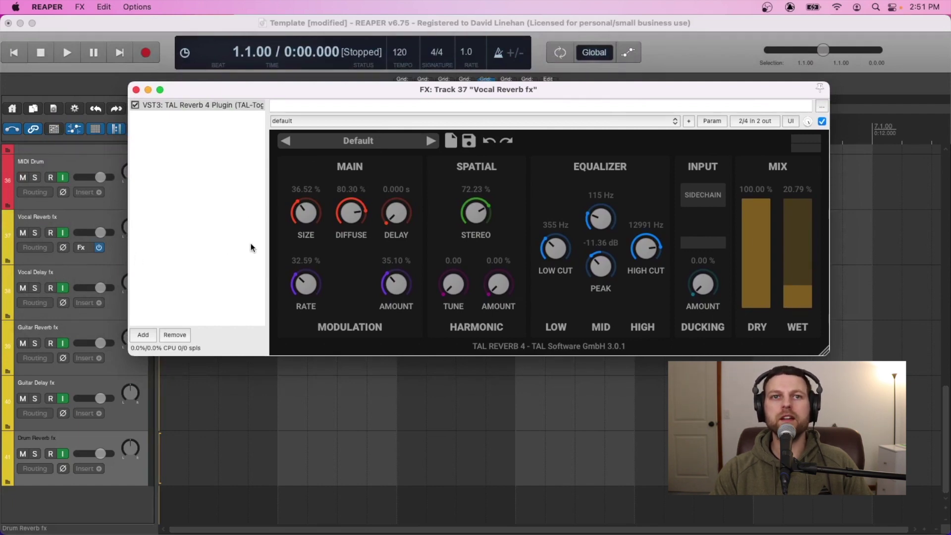
{"action": "left_click_drag", "start_coordinate": [305, 212], "coordinate": [305, 221]}
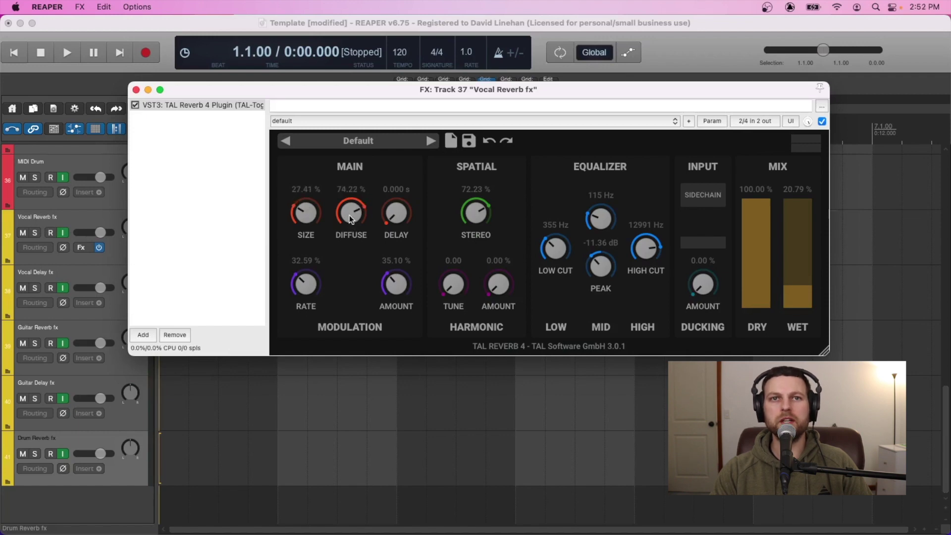
{"action": "left_click", "coordinate": [136, 90]}
Step: Add VST: ReaDelay (Cockos) to the Vocal Delay fx track and set its time length to 0.2 ms
{"action": "left_click", "coordinate": [85, 303]}
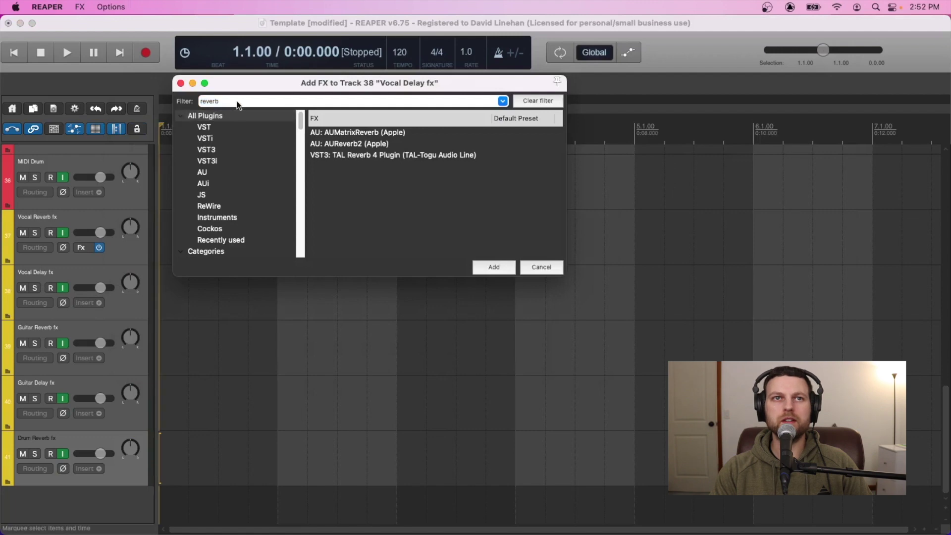
{"action": "type", "text": "delay"}
{"action": "left_click", "coordinate": [352, 151]}
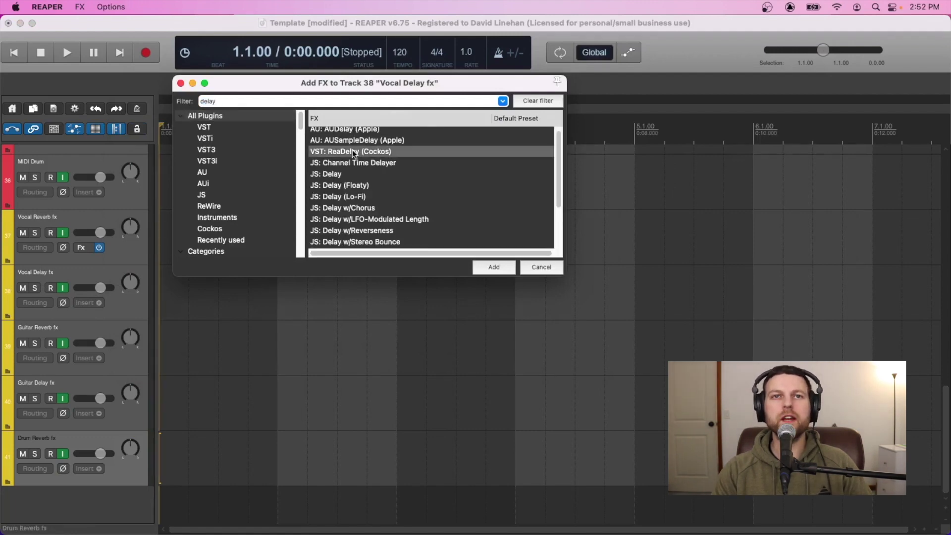
{"action": "double_click", "coordinate": [352, 151]}
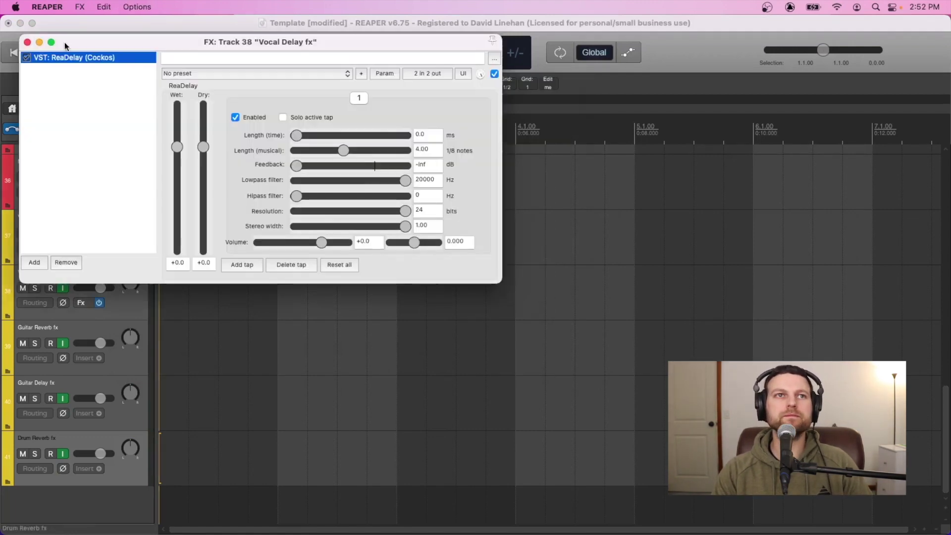
{"action": "left_click_drag", "start_coordinate": [296, 136], "coordinate": [309, 136]}
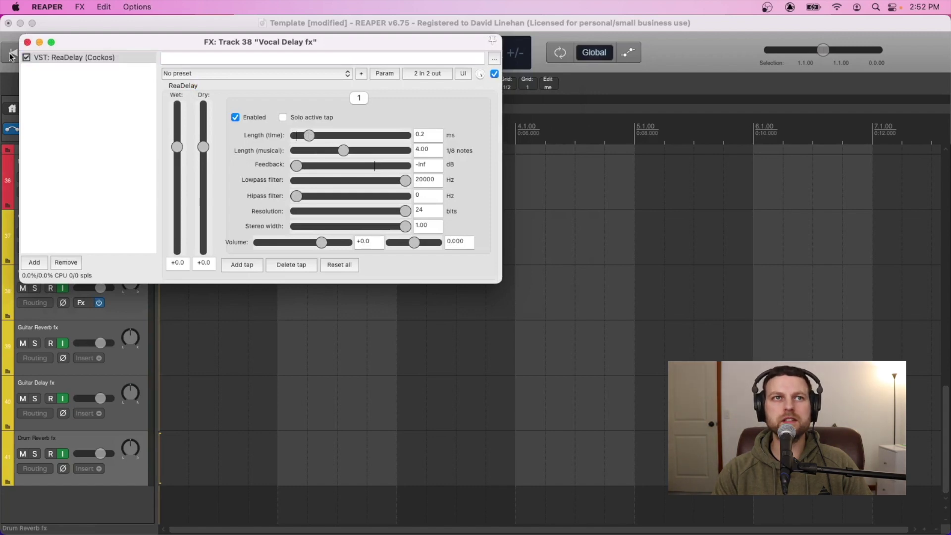
{"action": "left_click", "coordinate": [27, 42]}
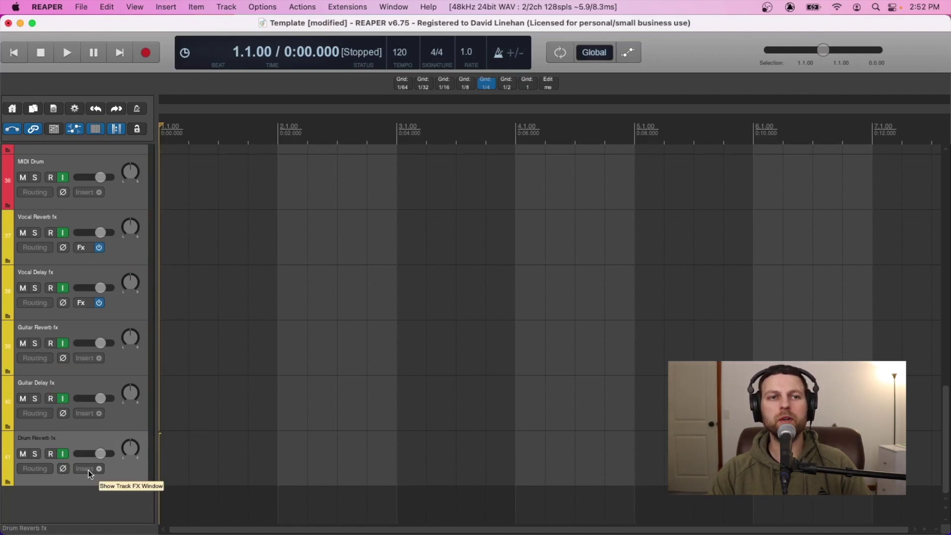
Step: Add the VSTi: Sitala (Decomposer) (32 out) instrument to the MIDI Drum track
{"action": "scroll", "coordinate": [94, 446], "scroll_direction": "up", "scroll_amount": 5}
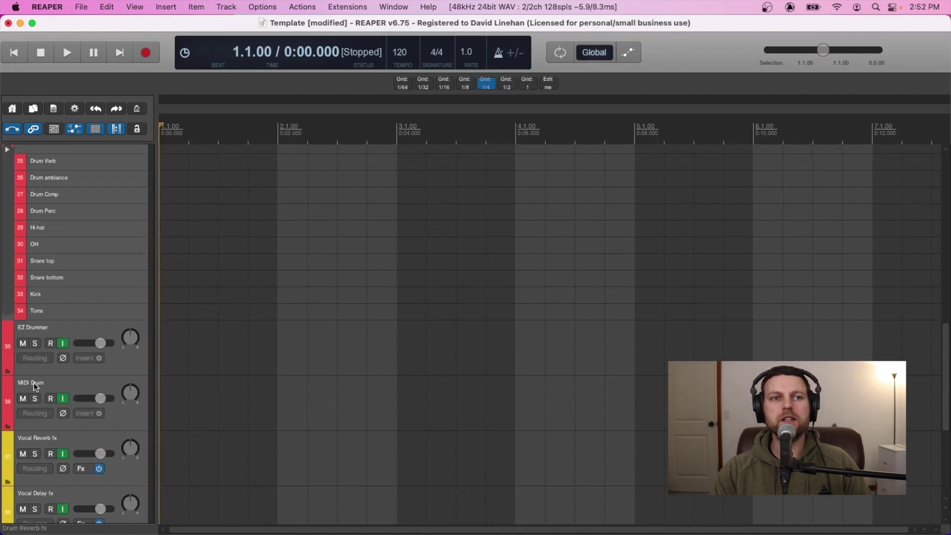
{"action": "left_click", "coordinate": [80, 412]}
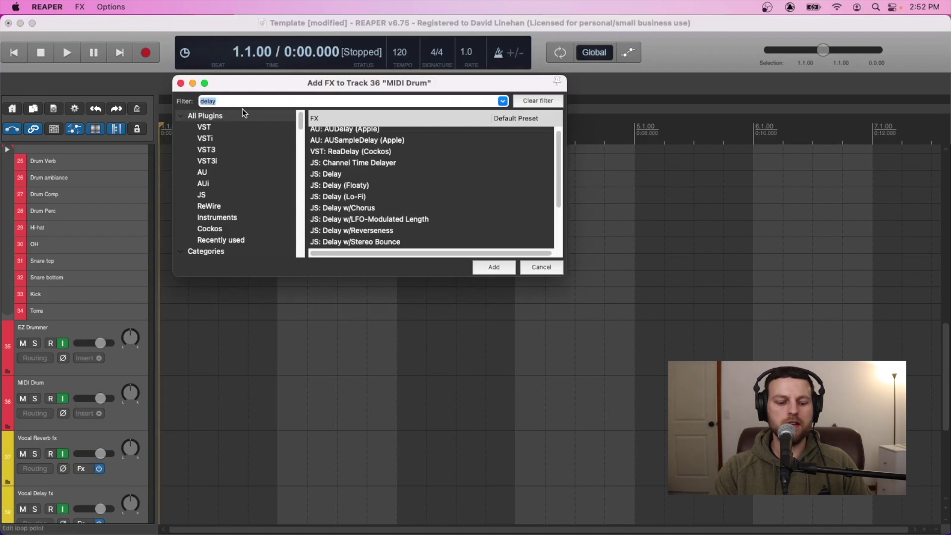
{"action": "type", "text": "slat"}
{"action": "type", "text": "la"}
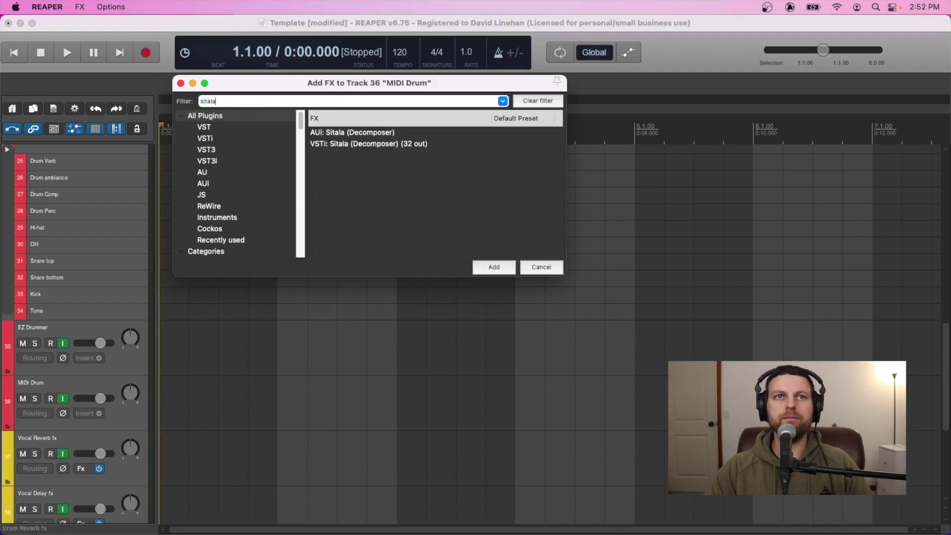
{"action": "left_click", "coordinate": [377, 143]}
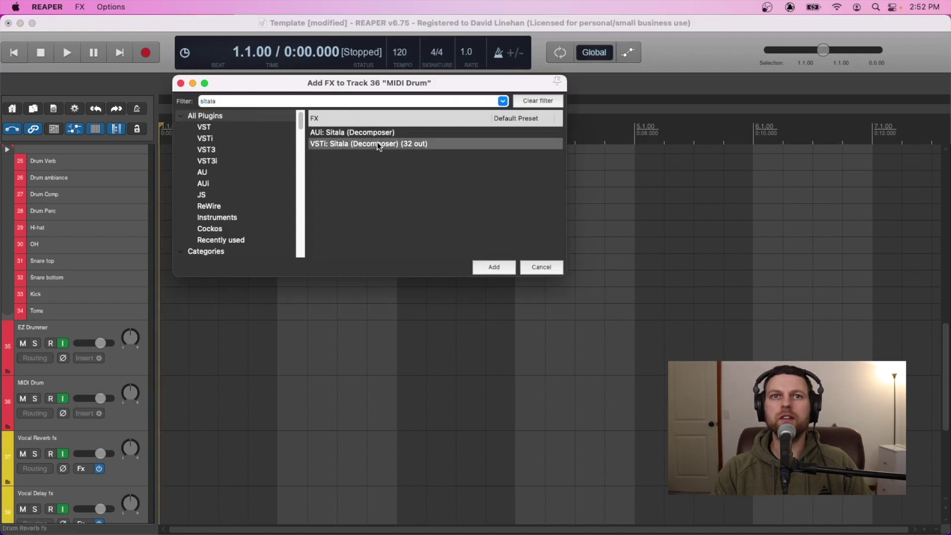
{"action": "left_click", "coordinate": [497, 263]}
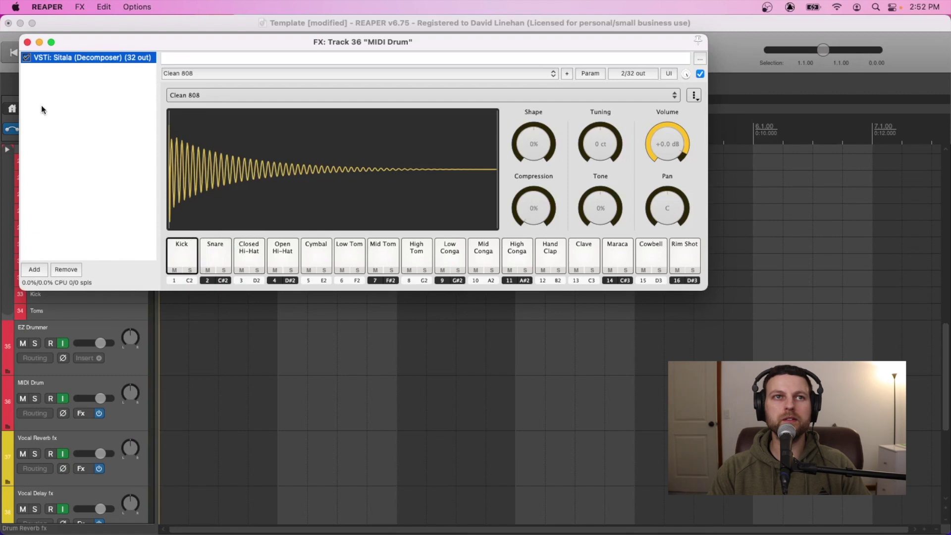
{"action": "left_click", "coordinate": [27, 42]}
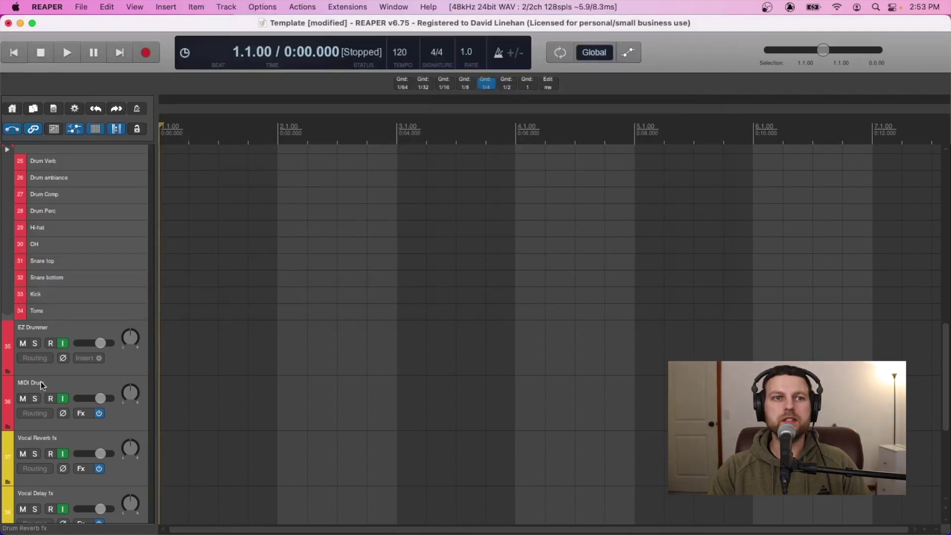
Step: Add JS: MIDI Sequencer Megababy to the MIDI Drum track and place it before Sitala in the effects chain
{"action": "left_click", "coordinate": [80, 413]}
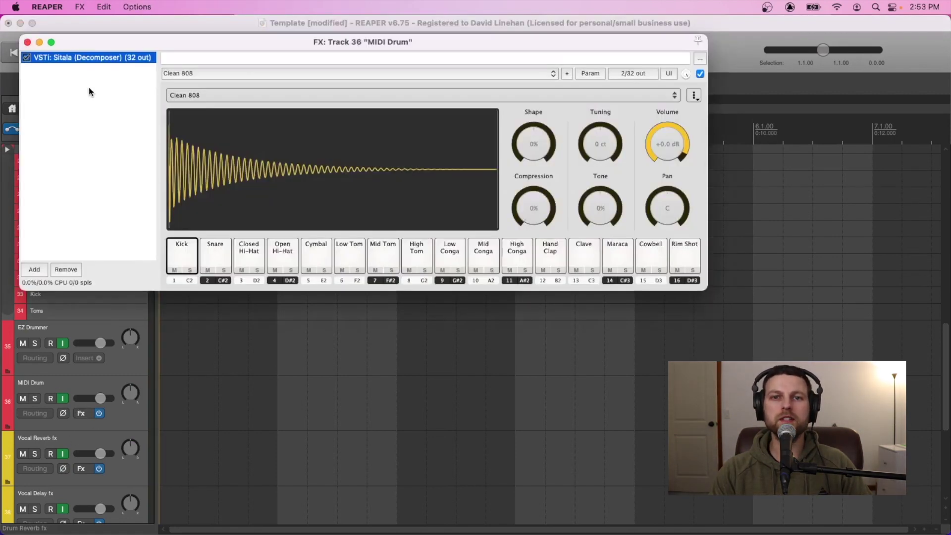
{"action": "double_click", "coordinate": [88, 87]}
{"action": "type", "text": "s"}
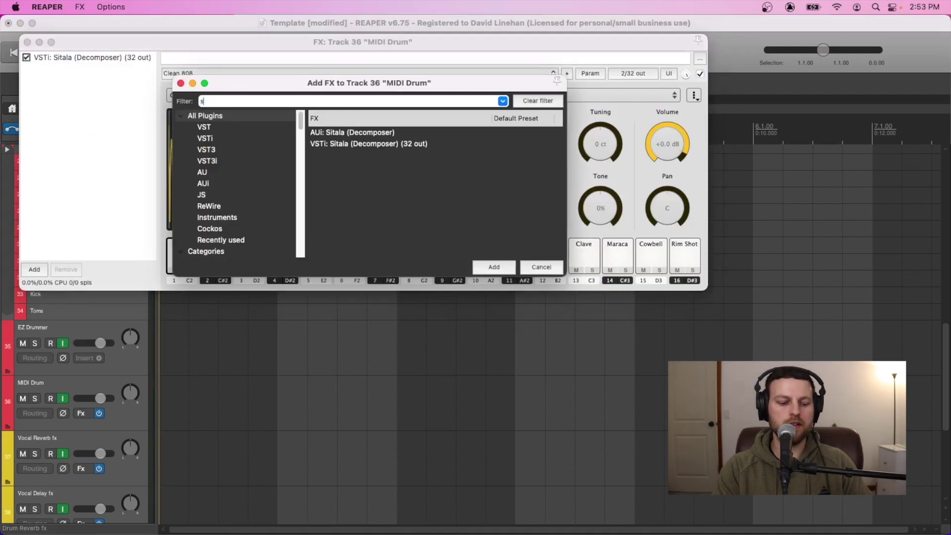
{"action": "type", "text": "equencer"}
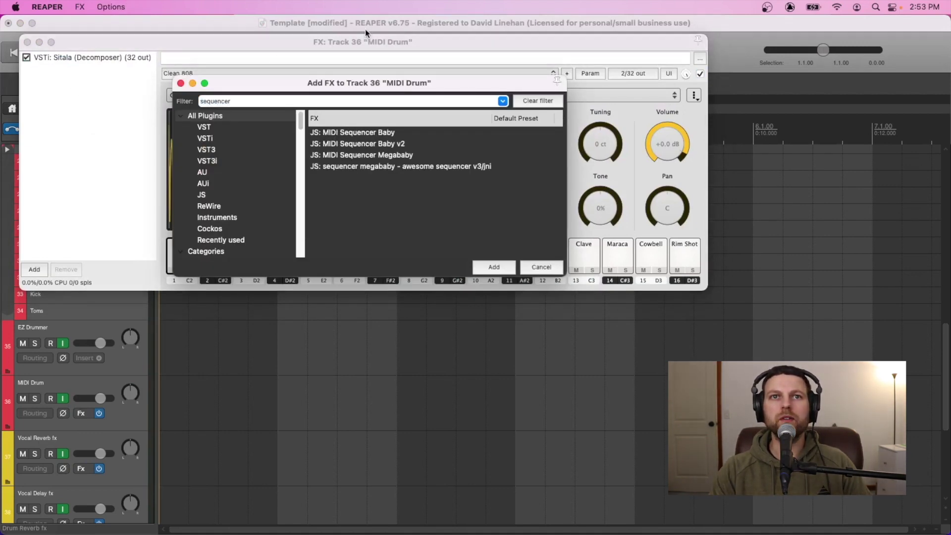
{"action": "left_click", "coordinate": [388, 156]}
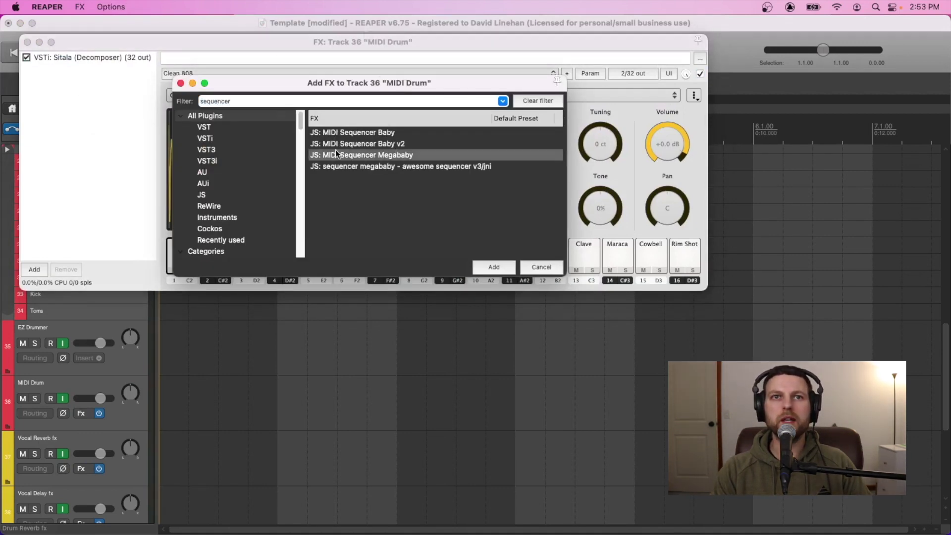
{"action": "double_click", "coordinate": [388, 157]}
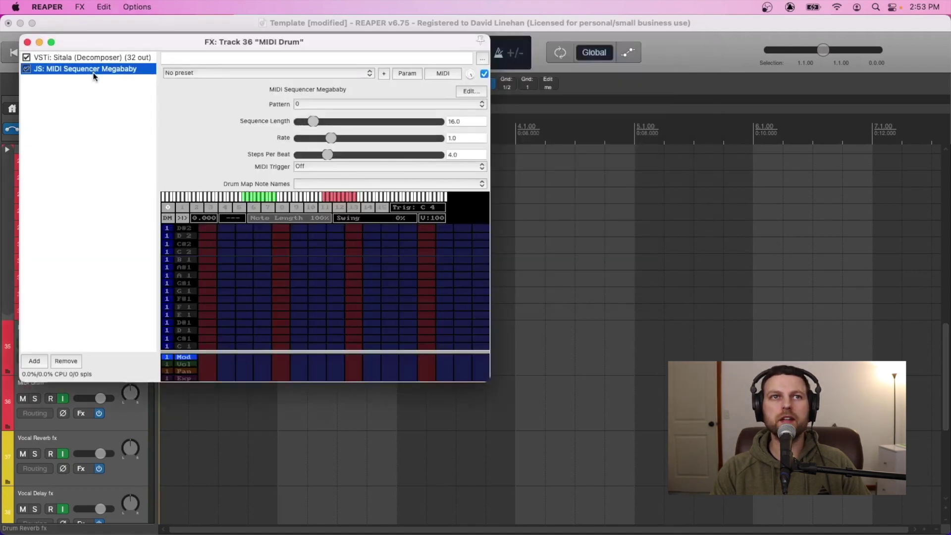
{"action": "left_click_drag", "start_coordinate": [85, 58], "coordinate": [56, 56]}
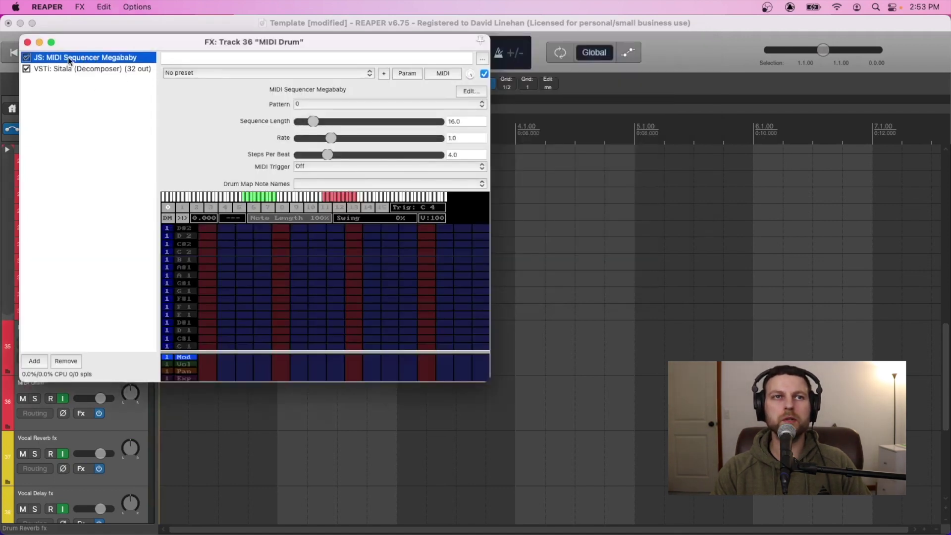
Step: Enter sequencer notes on E1 at steps 1 and 9, G#1 at step 4 and G1 at step 6
{"action": "left_click", "coordinate": [96, 119]}
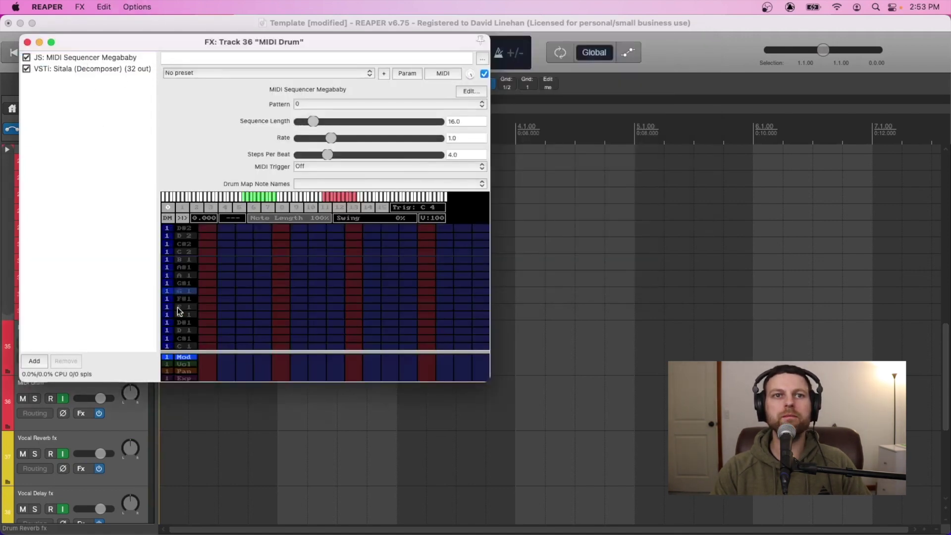
{"action": "left_click", "coordinate": [206, 315]}
{"action": "left_click", "coordinate": [261, 284]}
{"action": "left_click", "coordinate": [299, 291]}
{"action": "left_click", "coordinate": [349, 315]}
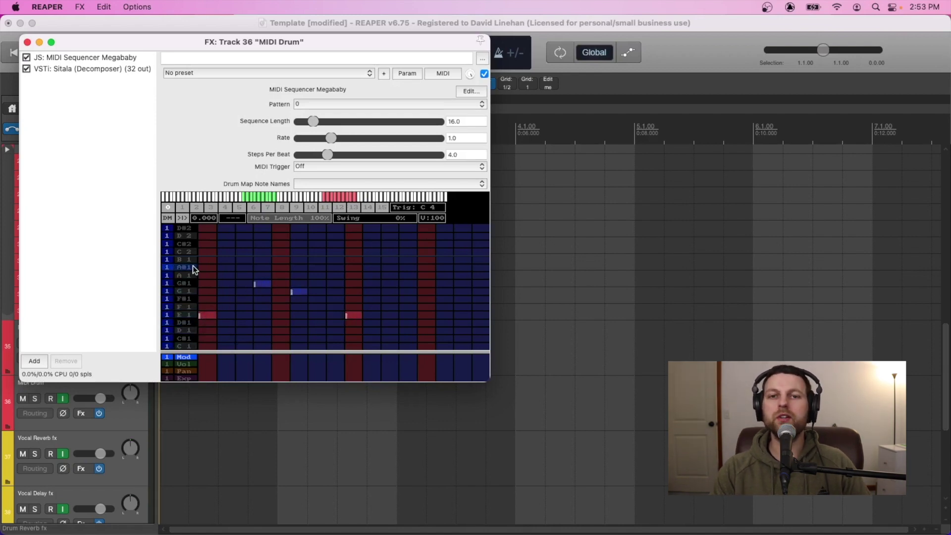
{"action": "key", "text": "Escape"}
Step: Add the VSTi: EZdrummer (Toontrack) (32 out) instrument to the EZ Drummer track
{"action": "left_click", "coordinate": [79, 358]}
{"action": "key", "text": "BackSpace"}
{"action": "type", "text": "ez"}
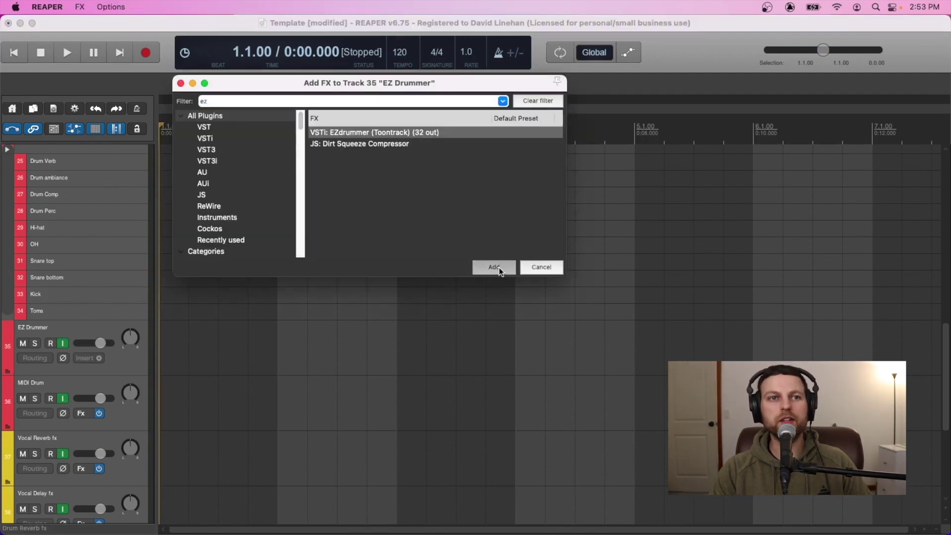
{"action": "left_click", "coordinate": [498, 266]}
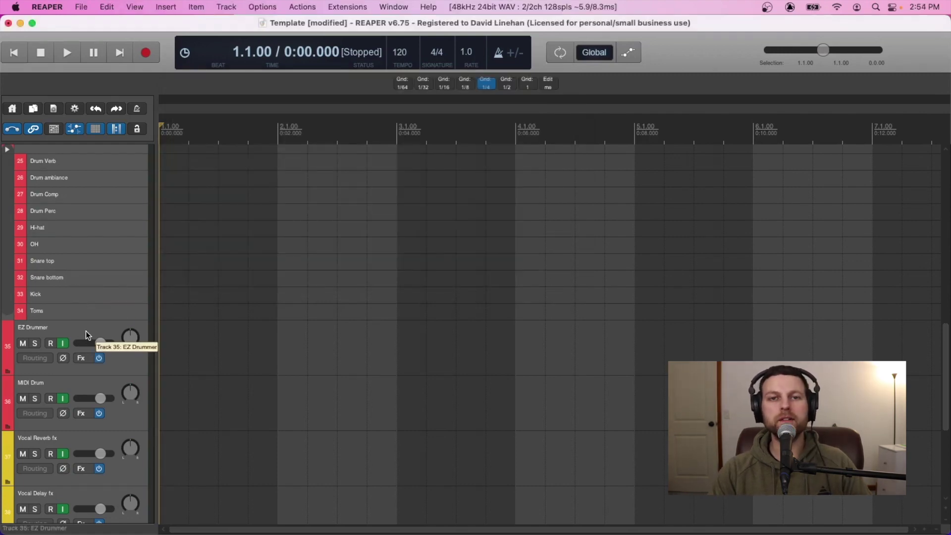
Step: Increase the height of the Lead Vox 1 track so its mixer and insert controls fit
{"action": "scroll", "coordinate": [79, 397], "scroll_direction": "down", "scroll_amount": 2}
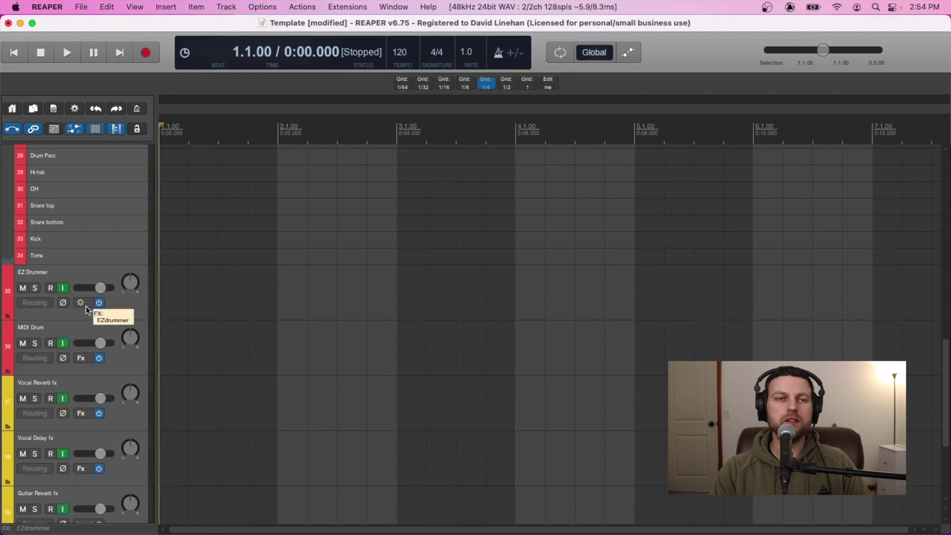
{"action": "scroll", "coordinate": [89, 337], "scroll_direction": "up", "scroll_amount": 10}
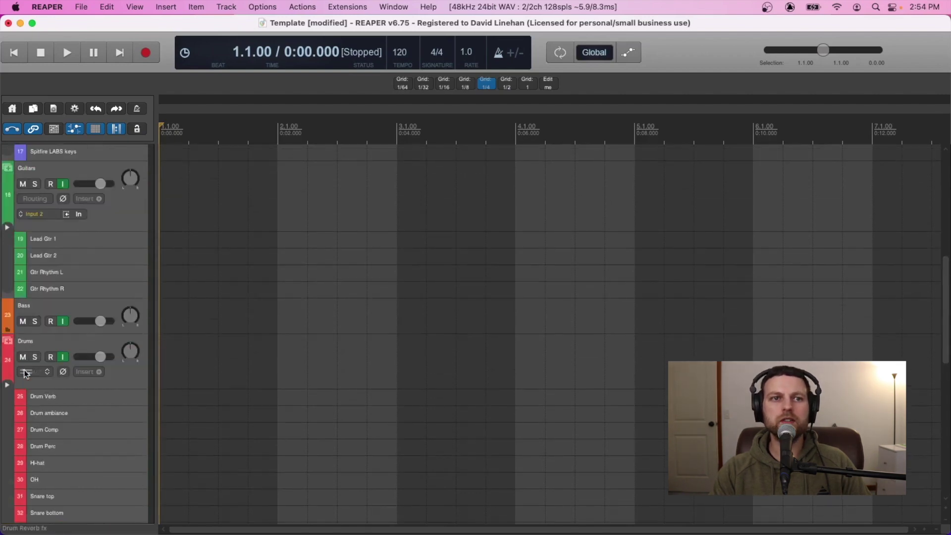
{"action": "scroll", "coordinate": [75, 310], "scroll_direction": "up", "scroll_amount": 12}
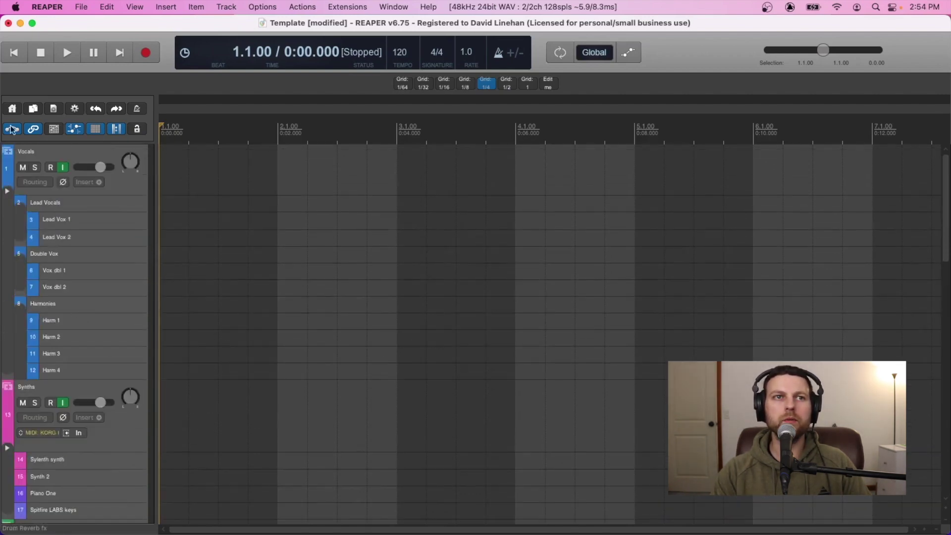
{"action": "left_click", "coordinate": [85, 221]}
{"action": "left_click_drag", "start_coordinate": [87, 228], "coordinate": [100, 257]}
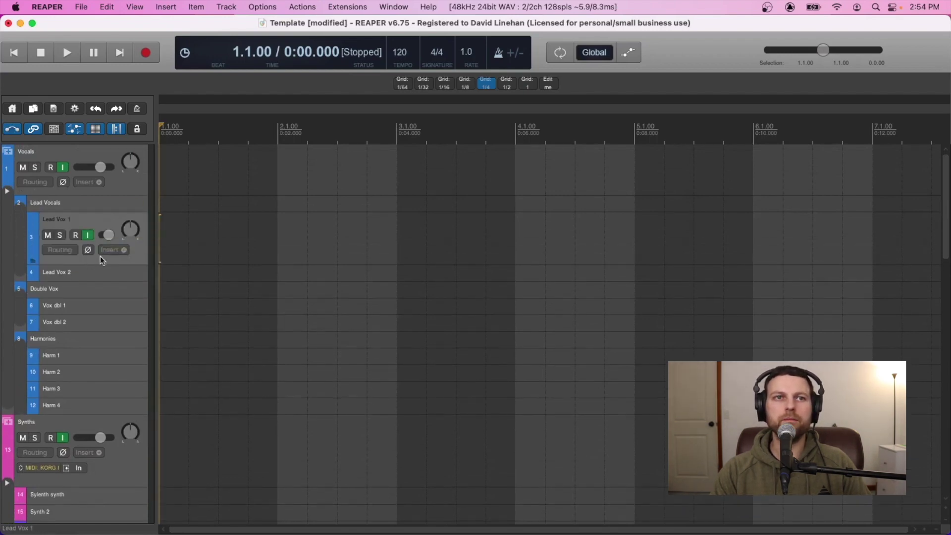
Step: Find the compressor plugins and add VST3: MCompressor (MeldaProduction) to the Lead Vox 1 track
{"action": "left_click", "coordinate": [101, 250]}
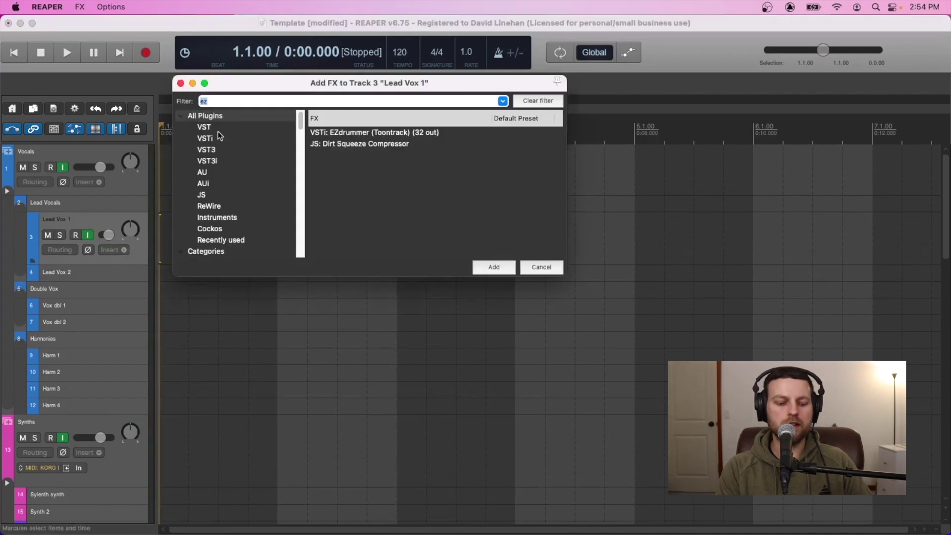
{"action": "type", "text": "compressulo"}
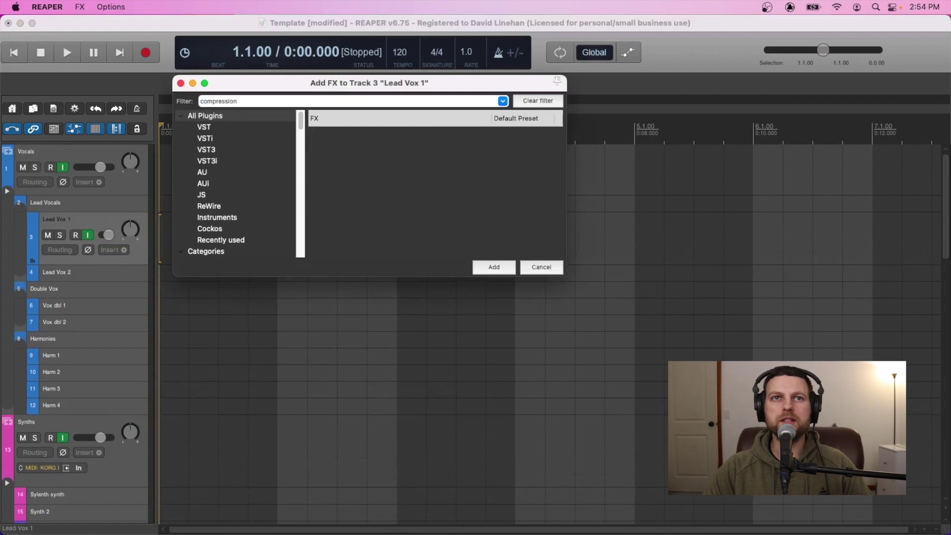
{"action": "double_click", "coordinate": [241, 102]}
{"action": "left_click", "coordinate": [232, 115]}
{"action": "double_click", "coordinate": [259, 101]}
{"action": "type", "text": "compres"}
{"action": "double_click", "coordinate": [385, 143]}
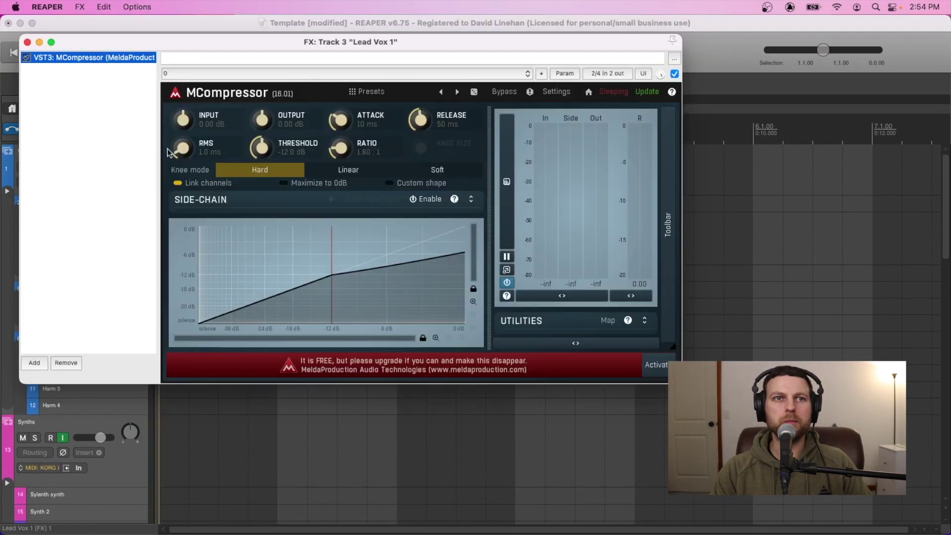
Step: Set MCompressor's output to +0.58 dB and its ratio to 2.26:1 on the Lead Vox 1 track
{"action": "left_click_drag", "start_coordinate": [265, 127], "coordinate": [266, 122]}
{"action": "double_click", "coordinate": [266, 122]}
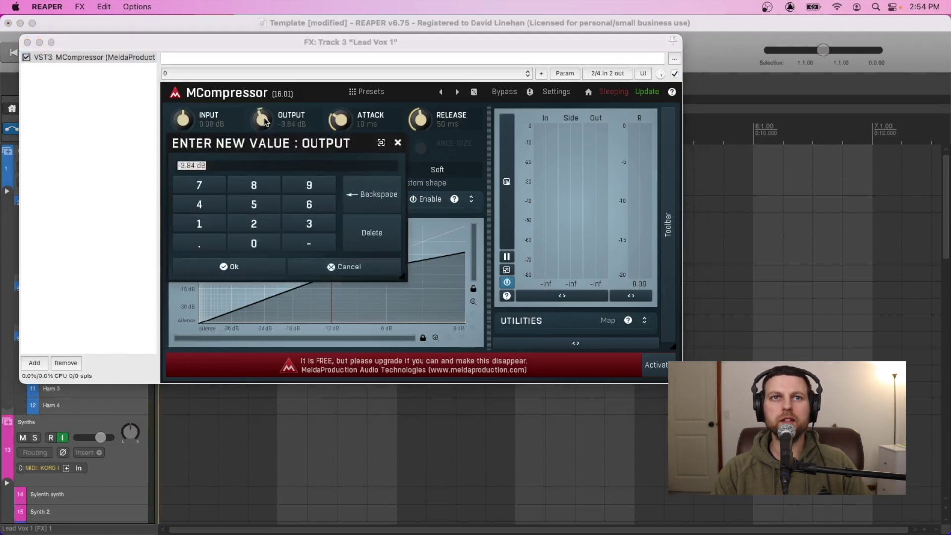
{"action": "key", "text": "Escape"}
{"action": "key", "text": "Escape"}
{"action": "left_click", "coordinate": [105, 250]}
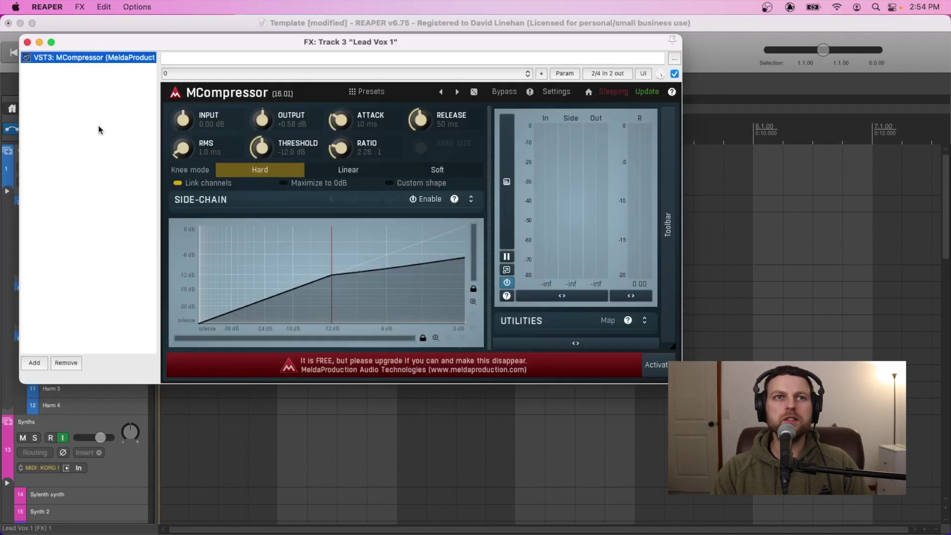
Step: Find the EQ plugins and add VST: TDR VOS SlickEQ (Tokyo Dawn Labs) to the Lead Vox 1 track after the compressor
{"action": "double_click", "coordinate": [85, 79]}
{"action": "type", "text": "eq"}
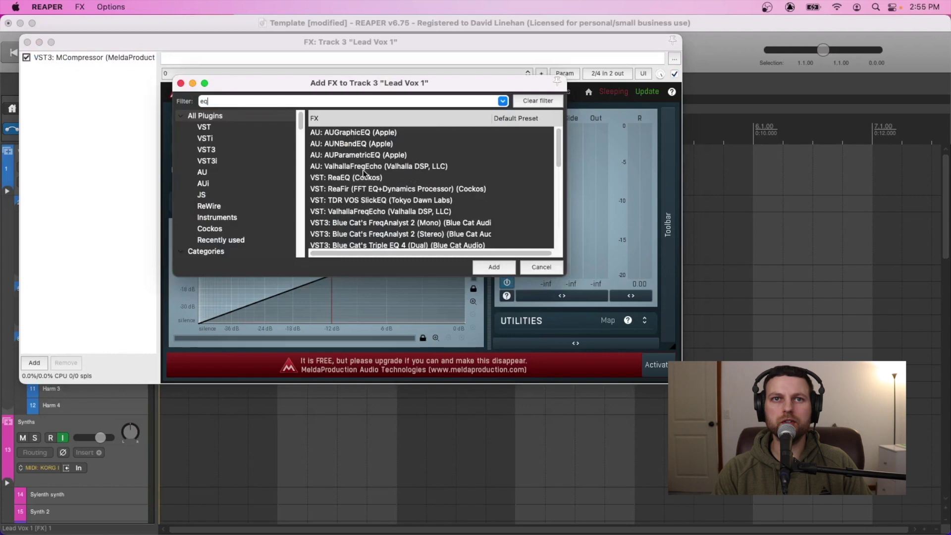
{"action": "scroll", "coordinate": [384, 173], "scroll_direction": "down", "scroll_amount": 1}
{"action": "double_click", "coordinate": [384, 188]}
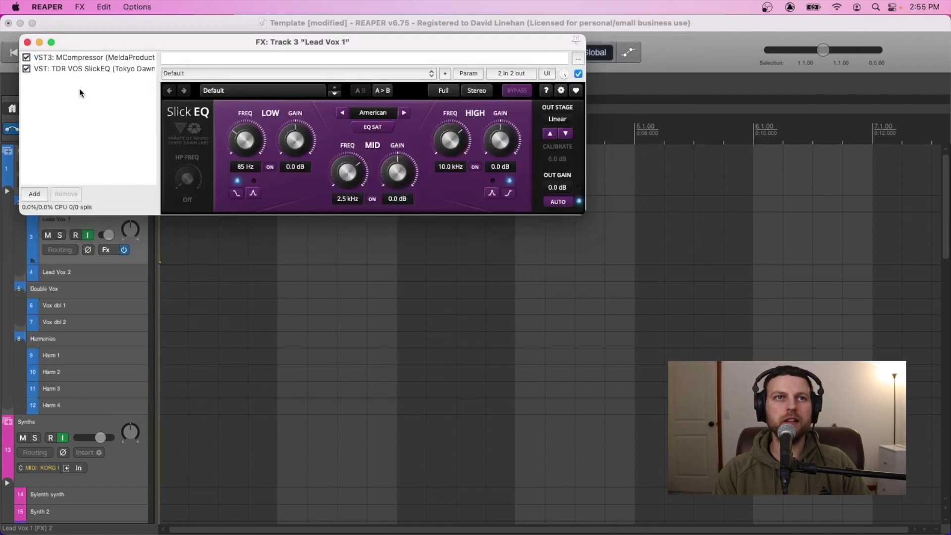
Step: Increase the height of the Lead Vox 2 track and copy Lead Vox 1's MCompressor and SlickEQ effects onto it
{"action": "left_click", "coordinate": [108, 248]}
{"action": "left_click_drag", "start_coordinate": [103, 280], "coordinate": [102, 354]}
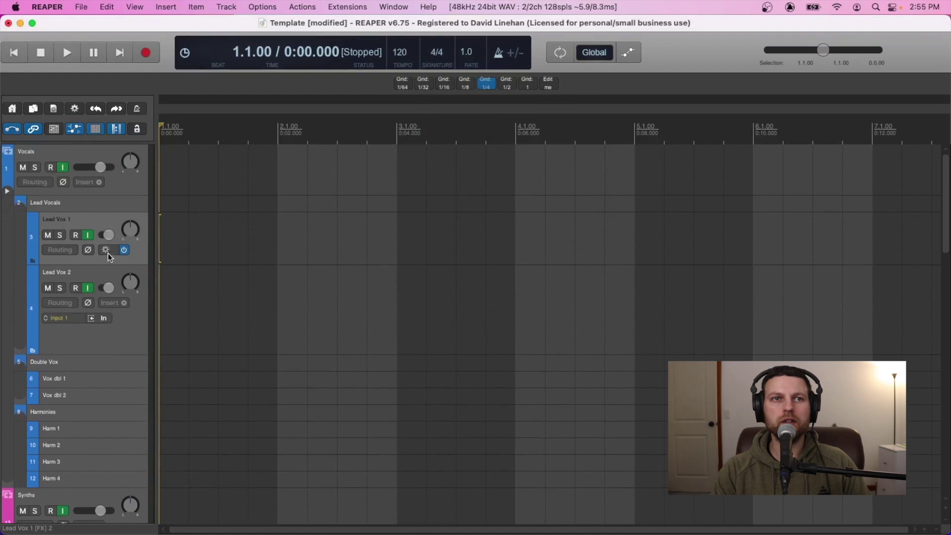
{"action": "left_click_drag", "start_coordinate": [111, 293], "coordinate": [110, 304]}
{"action": "left_click", "coordinate": [109, 304]}
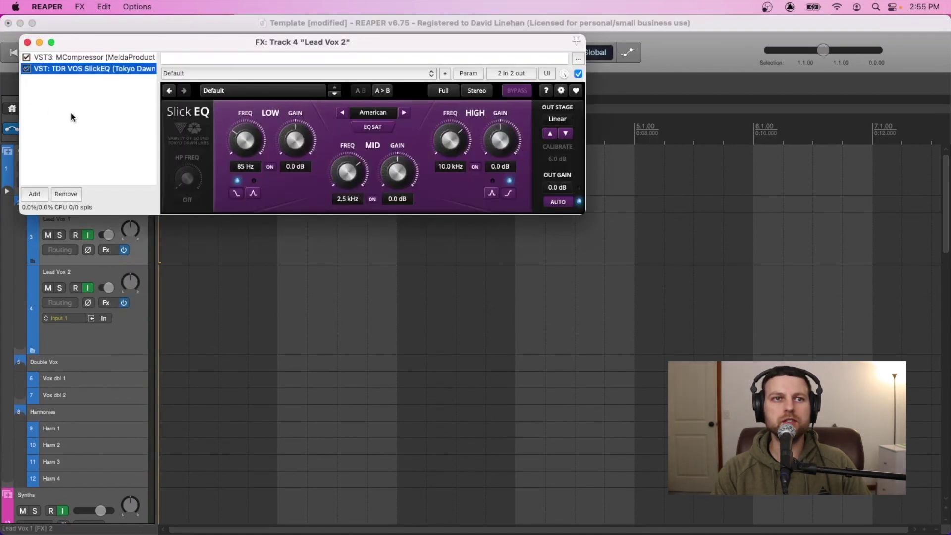
{"action": "key", "text": "Escape"}
{"action": "left_click", "coordinate": [111, 303]}
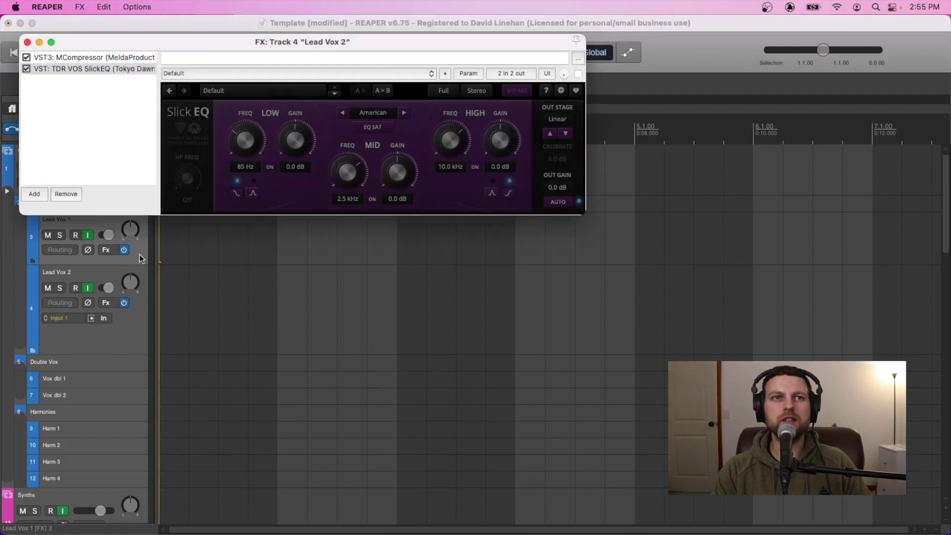
{"action": "key", "text": "Escape"}
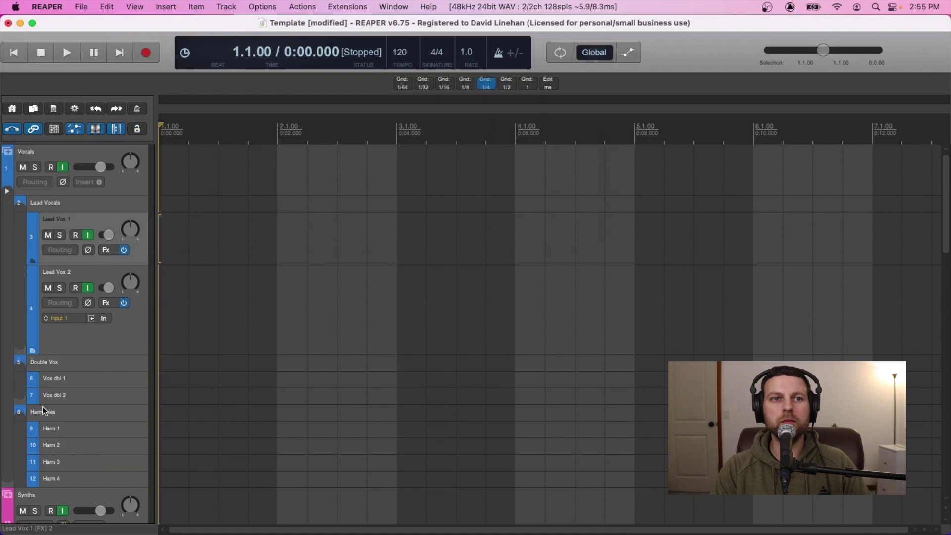
Step: Move the Vocal Reverb fx track to the head of the track list, above the Vocals folder
{"action": "scroll", "coordinate": [97, 344], "scroll_direction": "down", "scroll_amount": 3}
{"action": "scroll", "coordinate": [97, 343], "scroll_direction": "up", "scroll_amount": 3}
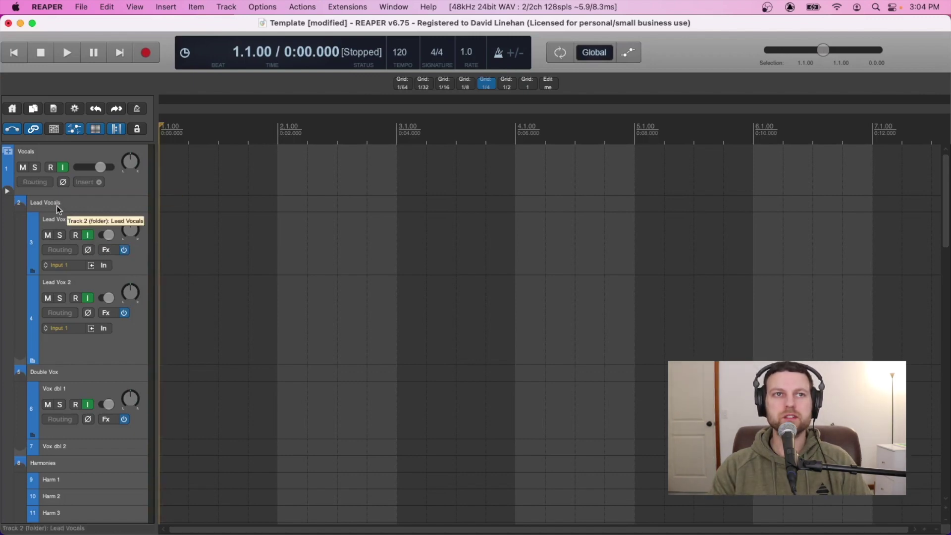
{"action": "scroll", "coordinate": [56, 195], "scroll_direction": "down", "scroll_amount": 15}
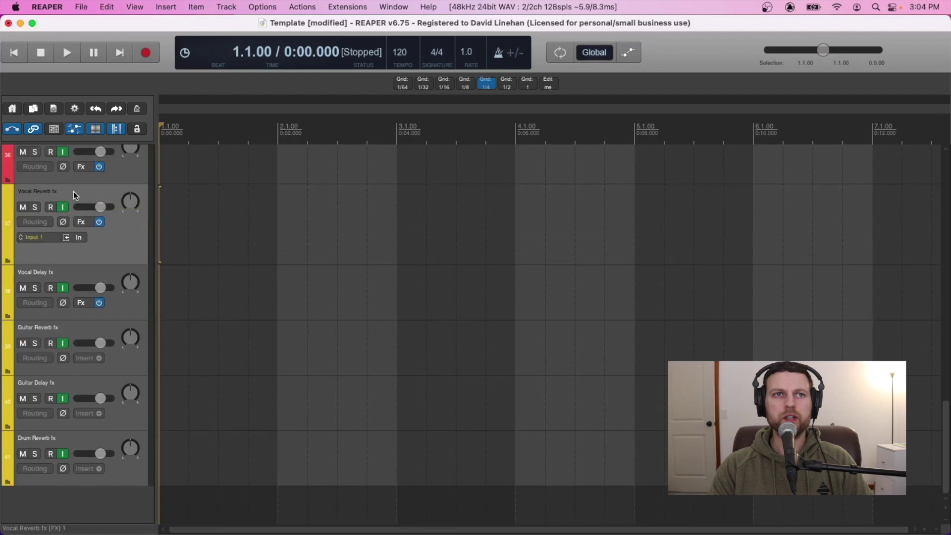
{"action": "scroll", "coordinate": [77, 187], "scroll_direction": "up", "scroll_amount": 15}
{"action": "left_click_drag", "start_coordinate": [76, 188], "coordinate": [64, 153]}
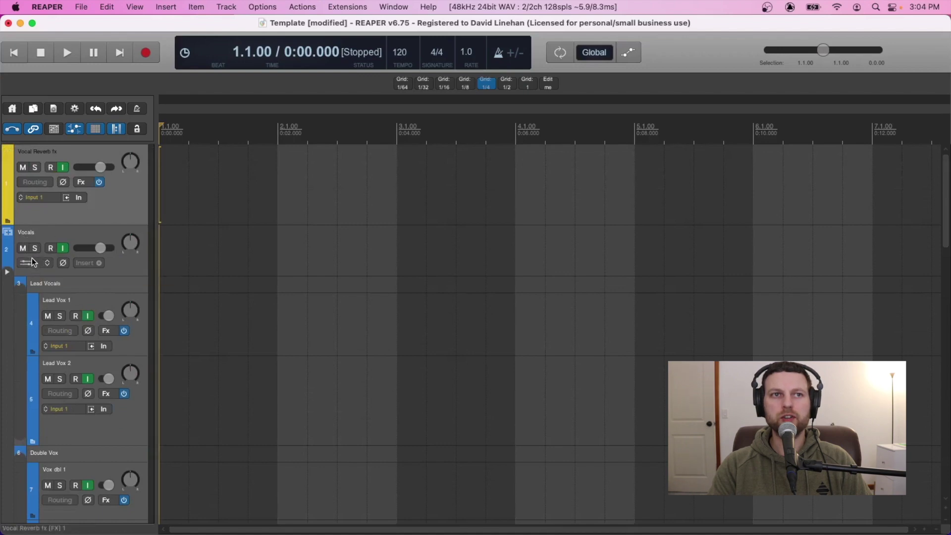
Step: Create a send from the Vocals folder to the Vocal Reverb fx track with a level of about -30 dB
{"action": "left_click_drag", "start_coordinate": [34, 181], "coordinate": [34, 182]}
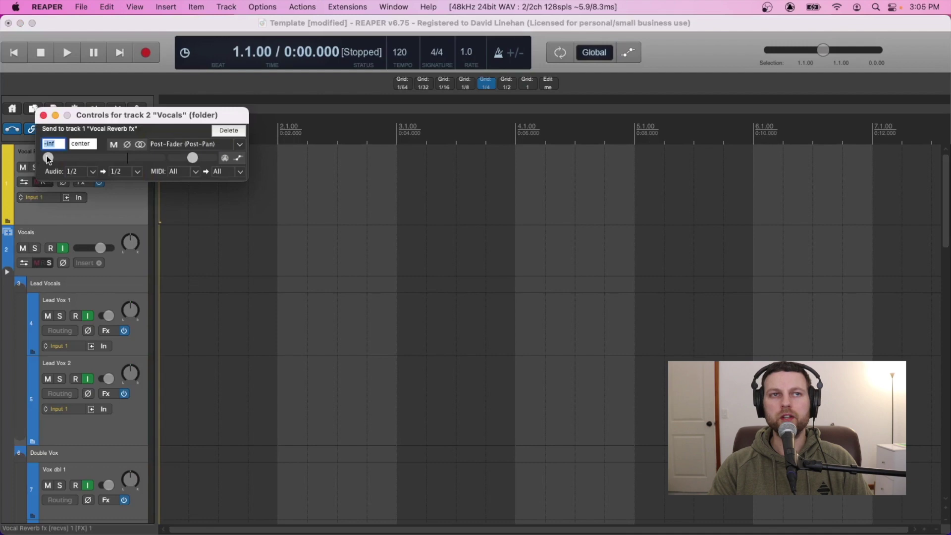
{"action": "left_click_drag", "start_coordinate": [47, 155], "coordinate": [55, 154]}
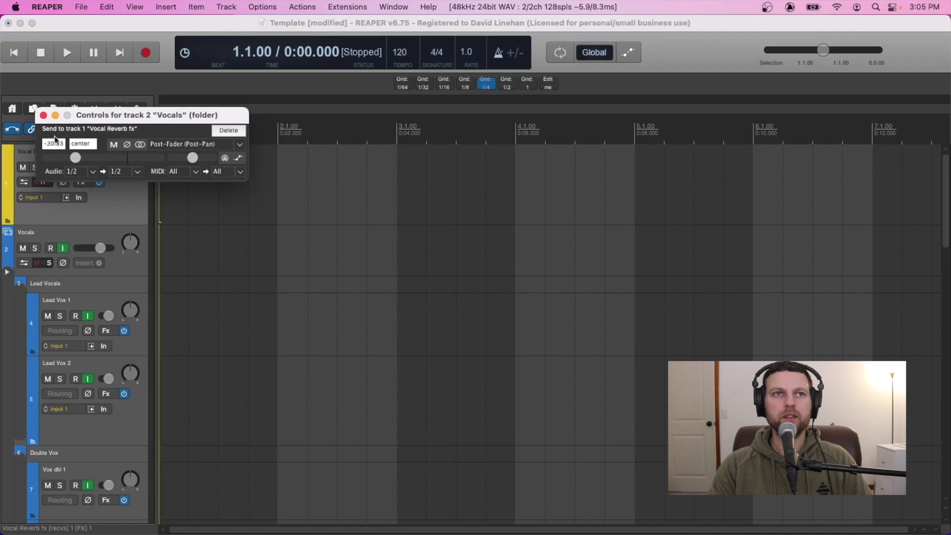
{"action": "left_click", "coordinate": [43, 114]}
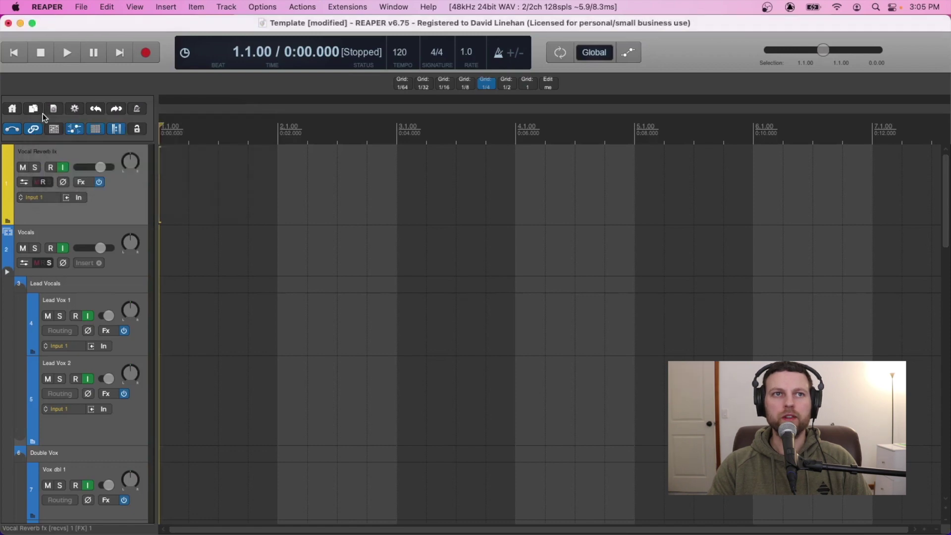
{"action": "left_click", "coordinate": [40, 183]}
{"action": "left_click", "coordinate": [43, 197]}
{"action": "left_click", "coordinate": [36, 260]}
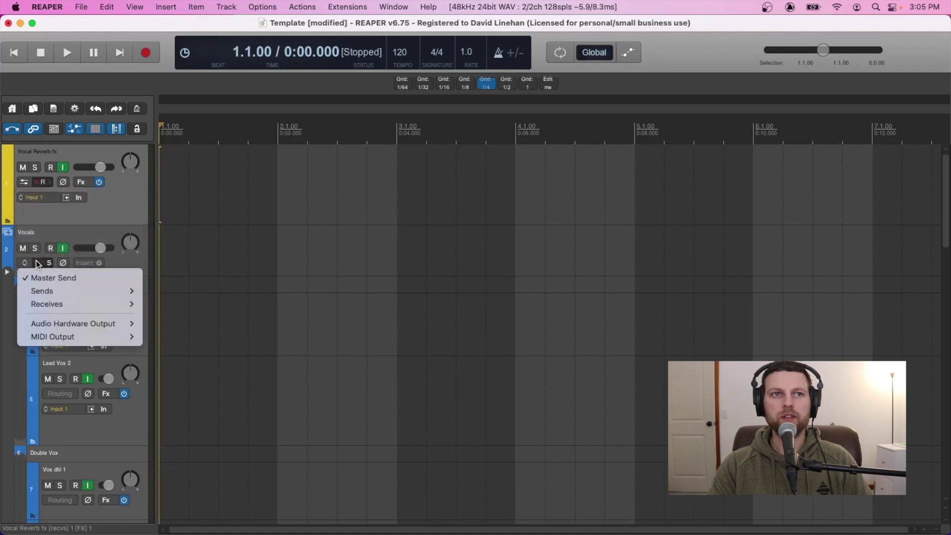
{"action": "left_click", "coordinate": [34, 176]}
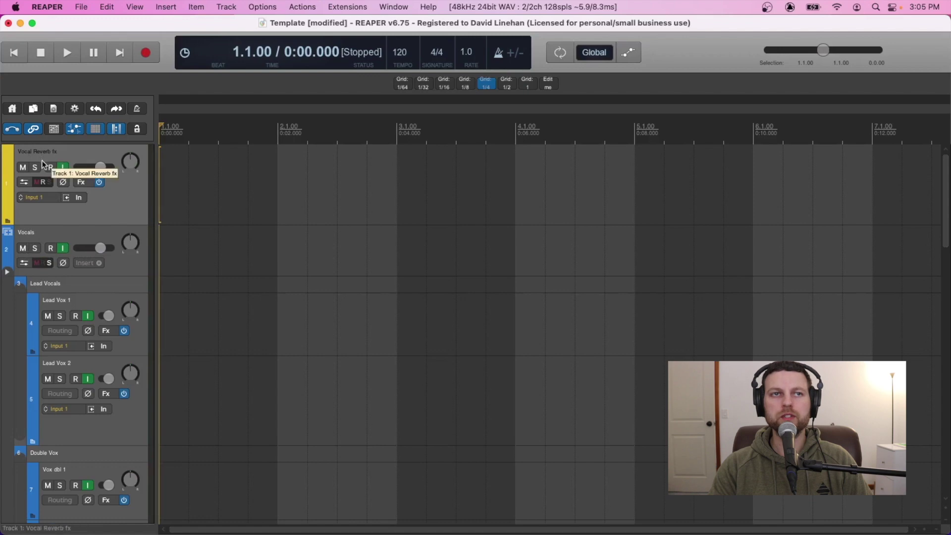
Step: Review the TAL Reverb 4 plugin on Vocal Reverb fx, then lower that track's volume to -3.78 dB and undo the change
{"action": "left_click", "coordinate": [83, 181]}
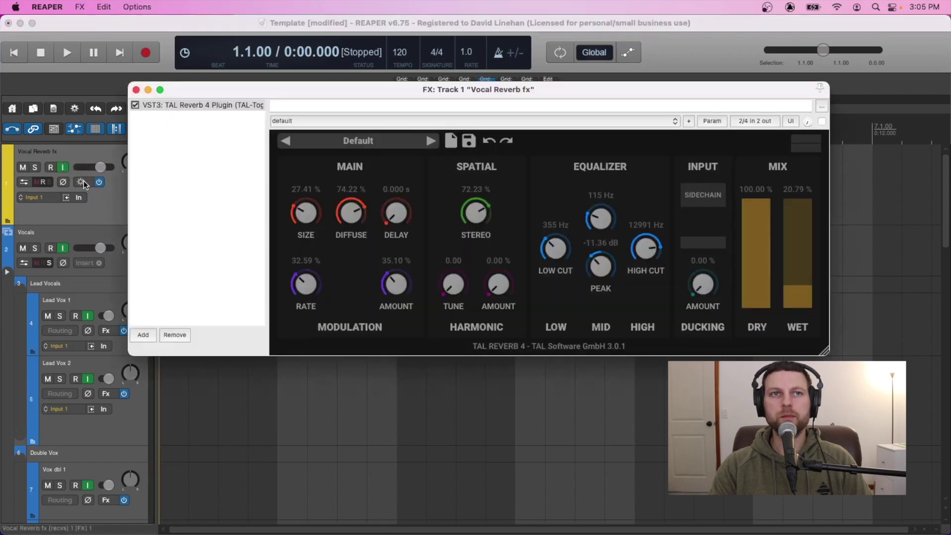
{"action": "left_click", "coordinate": [135, 90]}
{"action": "scroll", "coordinate": [99, 165], "scroll_direction": "down", "scroll_amount": 3}
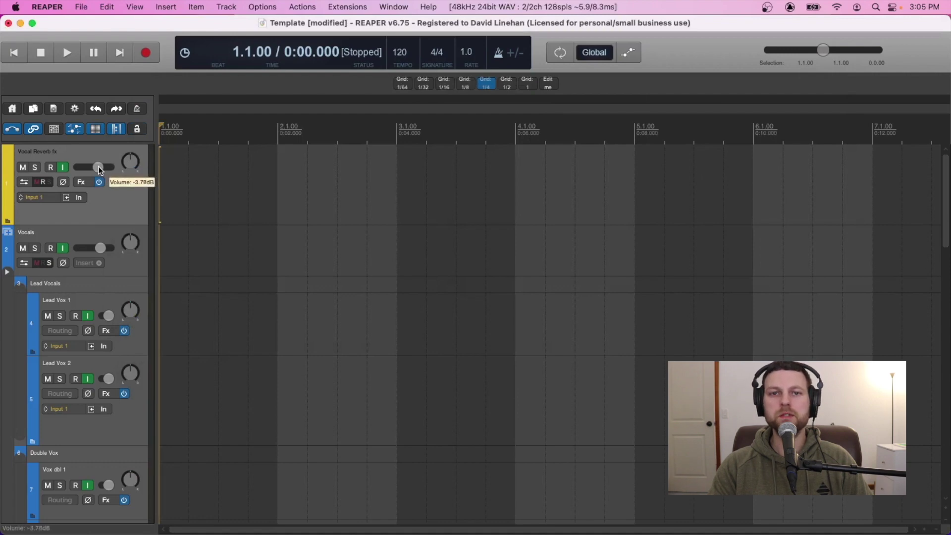
{"action": "key", "text": "super+z"}
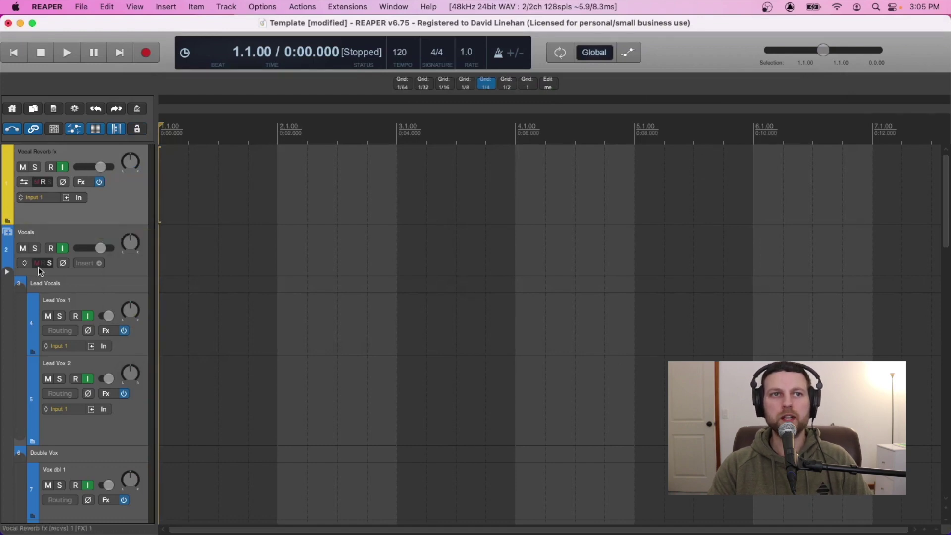
Step: Collapse the Vocals folder to hide its nested tracks
{"action": "left_click", "coordinate": [34, 183]}
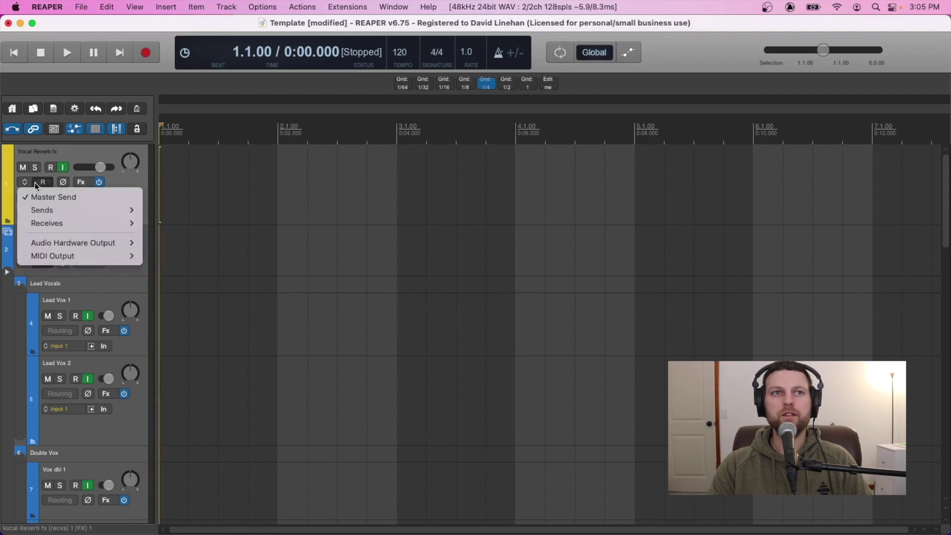
{"action": "left_click", "coordinate": [35, 182]}
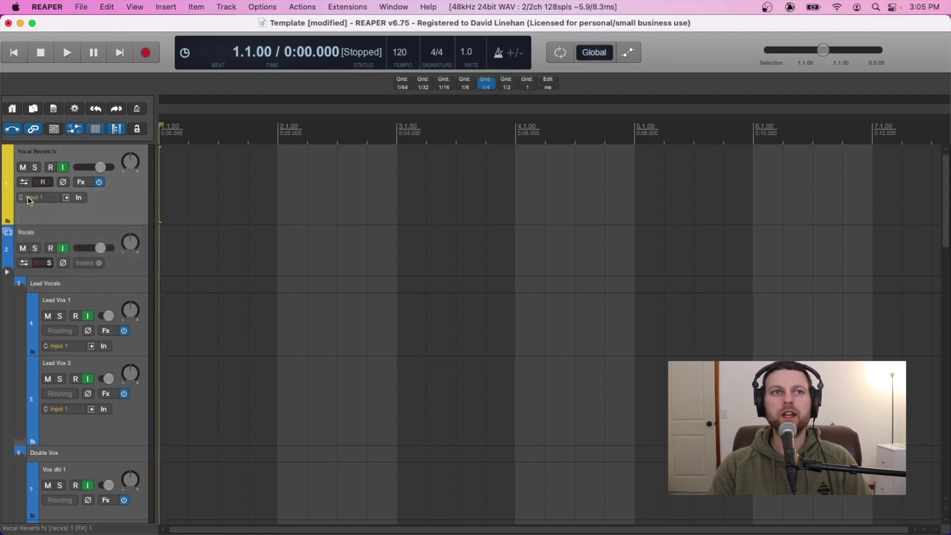
{"action": "left_click", "coordinate": [7, 274]}
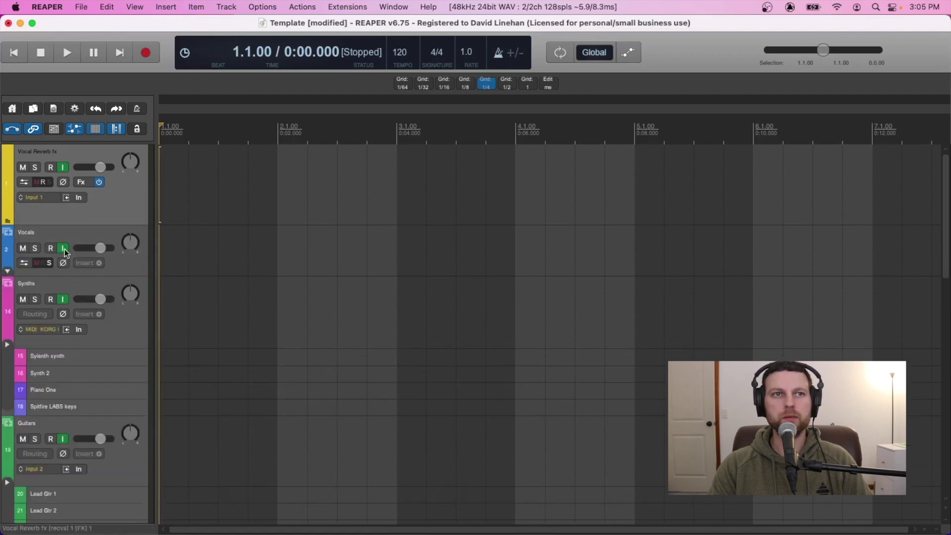
Step: Turn off the master send in the routing of the EZ Drummer track
{"action": "scroll", "coordinate": [65, 257], "scroll_direction": "down", "scroll_amount": 10}
{"action": "scroll", "coordinate": [66, 266], "scroll_direction": "up", "scroll_amount": 8}
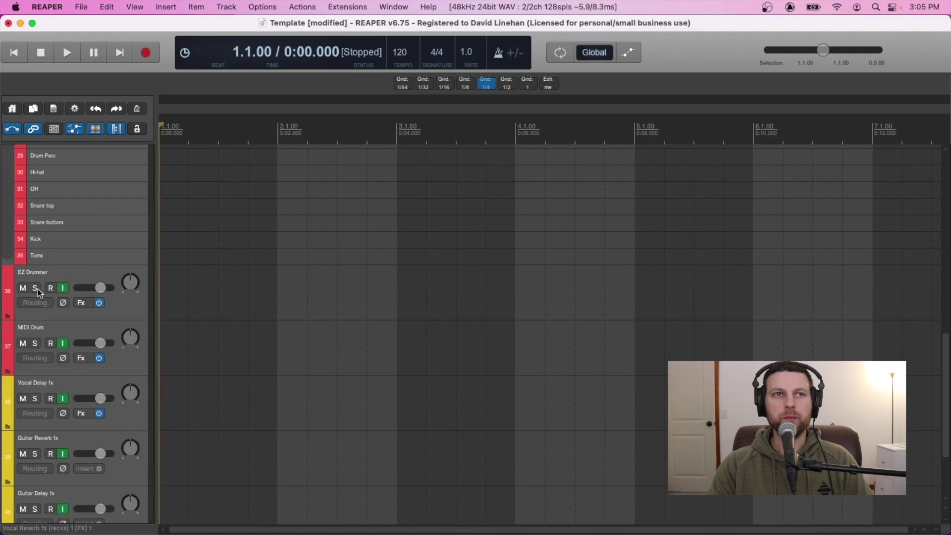
{"action": "scroll", "coordinate": [103, 323], "scroll_direction": "up", "scroll_amount": 2}
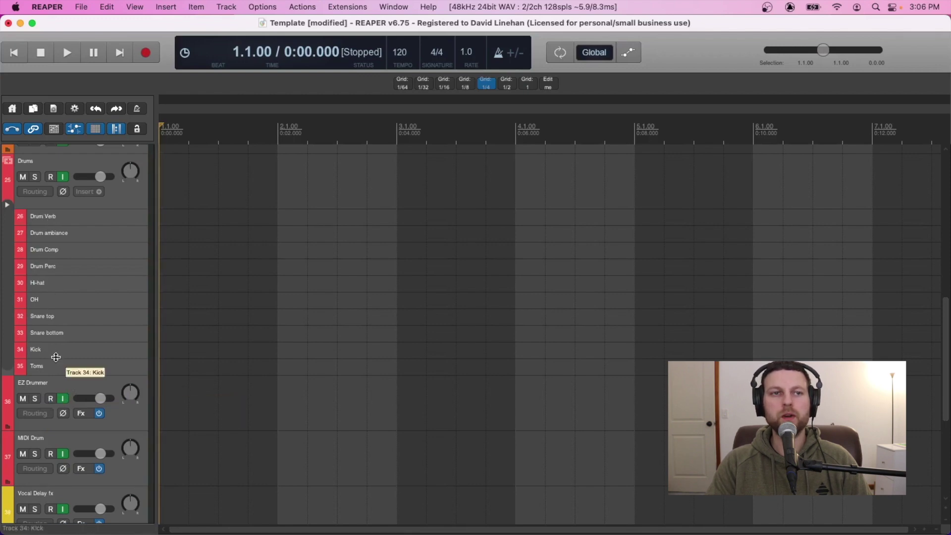
{"action": "left_click", "coordinate": [44, 414]}
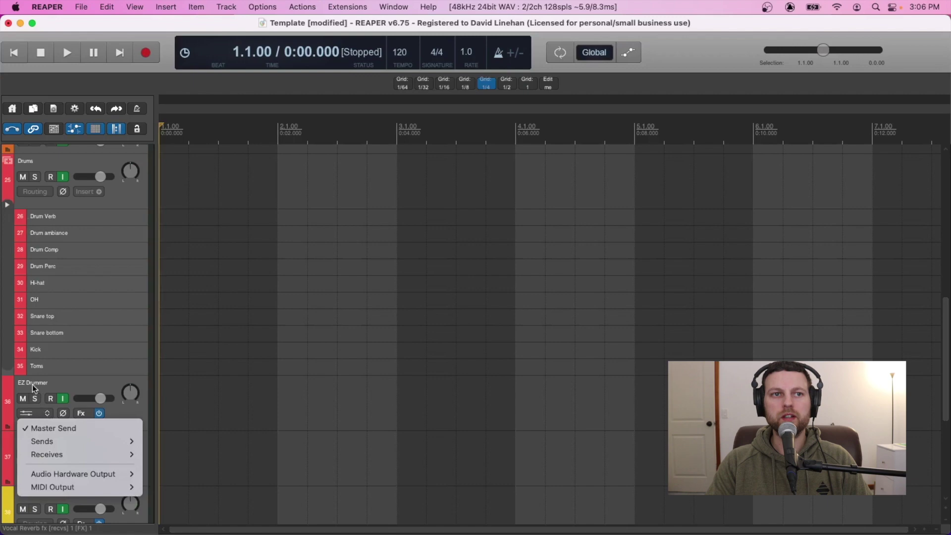
{"action": "left_click", "coordinate": [47, 424]}
{"action": "left_click", "coordinate": [42, 412]}
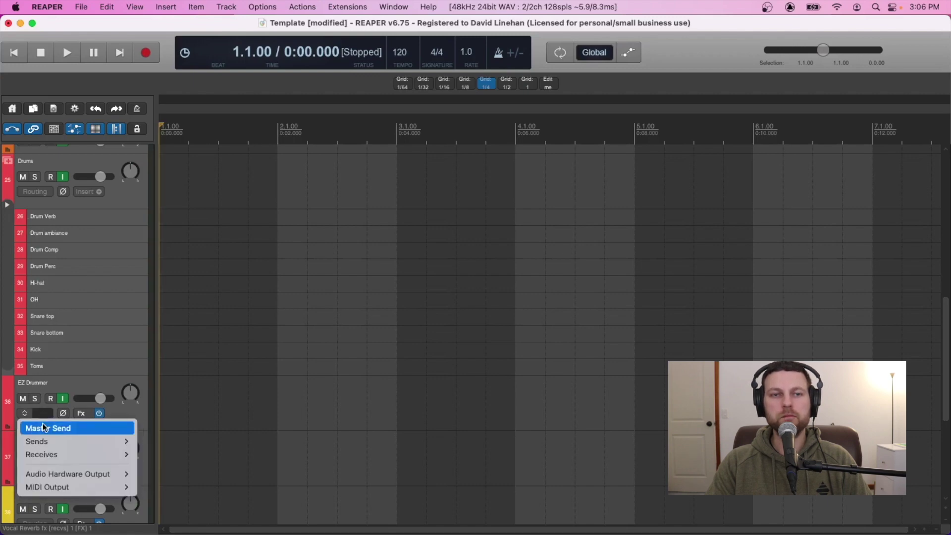
{"action": "left_click", "coordinate": [46, 386]}
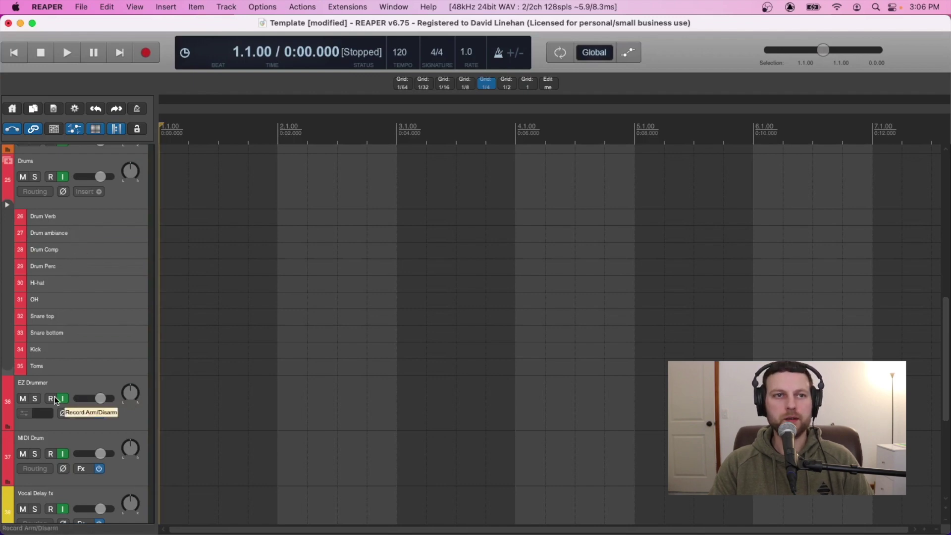
Step: Add a new track named Submix after Drum Reverb fx and move it to the head of the track list
{"action": "scroll", "coordinate": [74, 369], "scroll_direction": "down", "scroll_amount": 5}
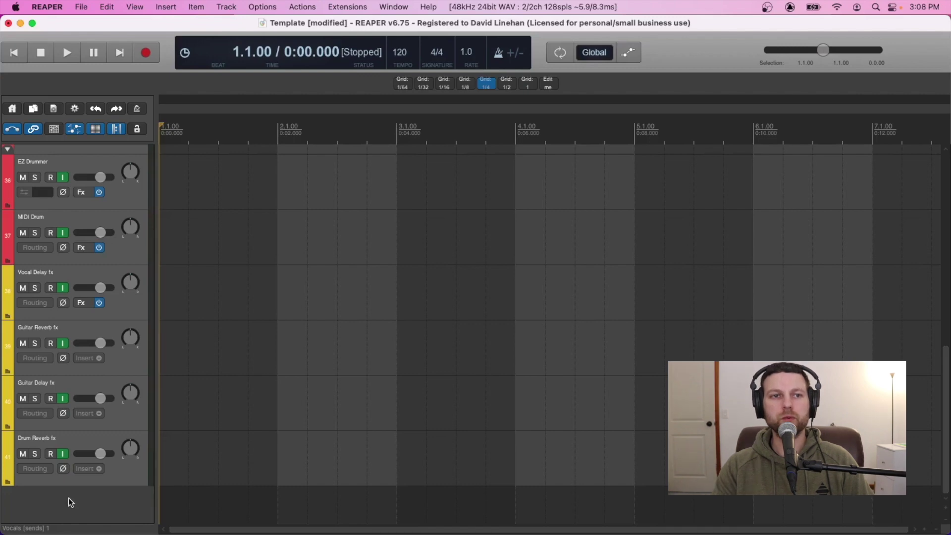
{"action": "double_click", "coordinate": [70, 496]}
{"action": "double_click", "coordinate": [33, 473]}
{"action": "type", "text": "Submix"}
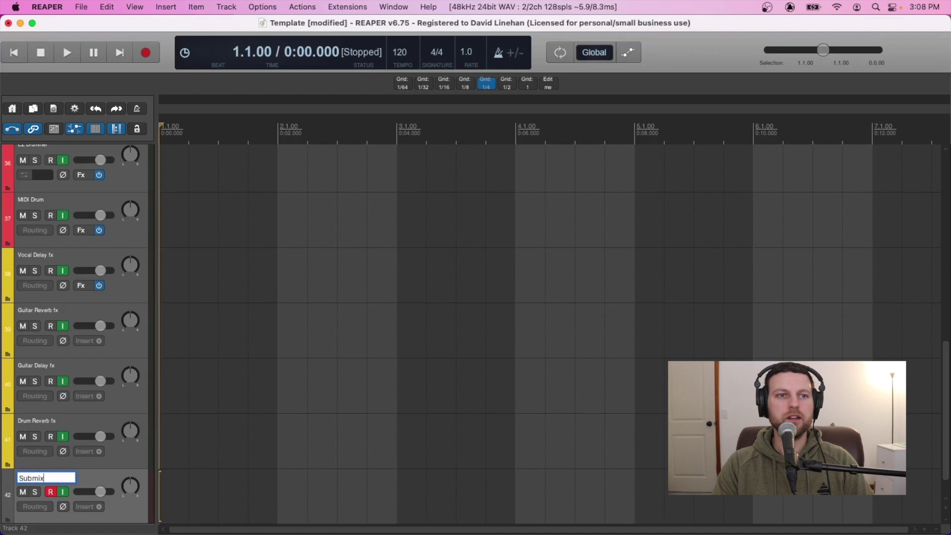
{"action": "key", "text": "Return"}
{"action": "left_click_drag", "start_coordinate": [77, 478], "coordinate": [47, 144]}
{"action": "scroll", "coordinate": [74, 412], "scroll_direction": "up", "scroll_amount": 15}
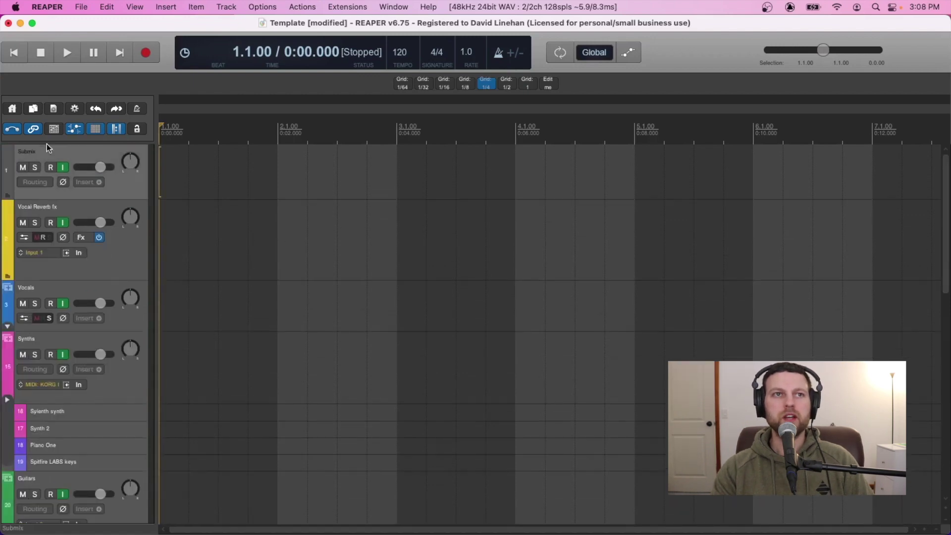
Step: Select every track from Vocal Reverb fx through Drum Reverb fx and nest them inside the Submix track as a folder
{"action": "left_click", "coordinate": [97, 202]}
{"action": "scroll", "coordinate": [108, 328], "scroll_direction": "down", "scroll_amount": 15}
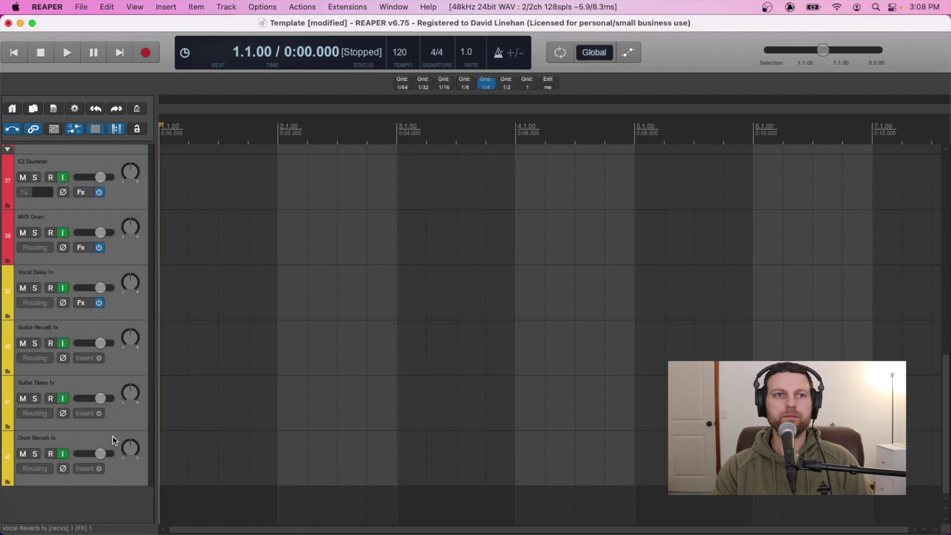
{"action": "scroll", "coordinate": [96, 388], "scroll_direction": "up", "scroll_amount": 15}
{"action": "left_click_drag", "start_coordinate": [74, 209], "coordinate": [69, 171]}
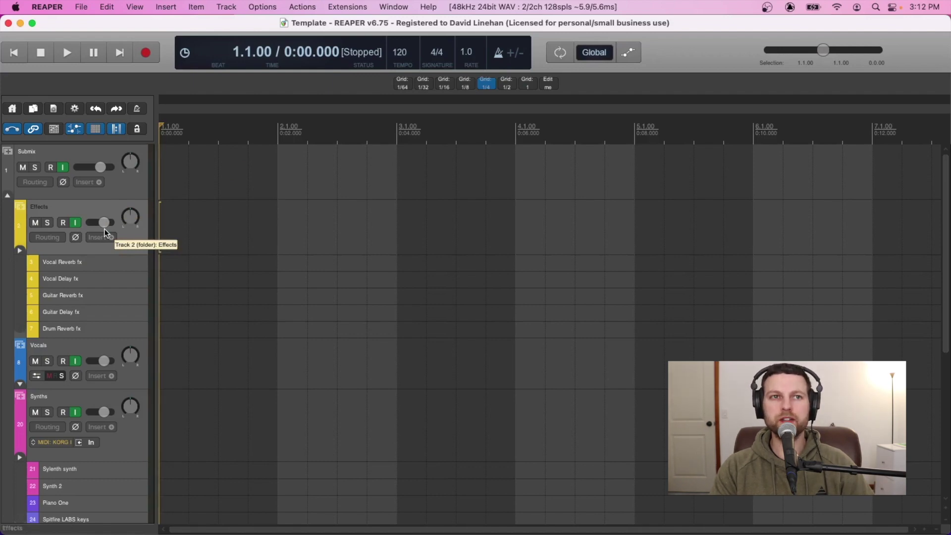
Step: Save the current project as a project template named Full Project Template in the ProjectTemplates folder
{"action": "left_click", "coordinate": [83, 7]}
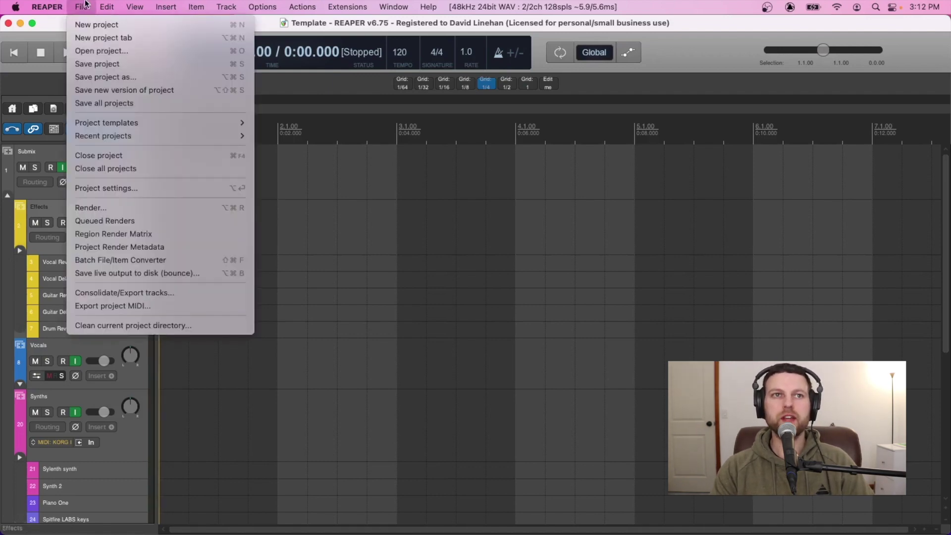
{"action": "mouse_move", "coordinate": [108, 122]}
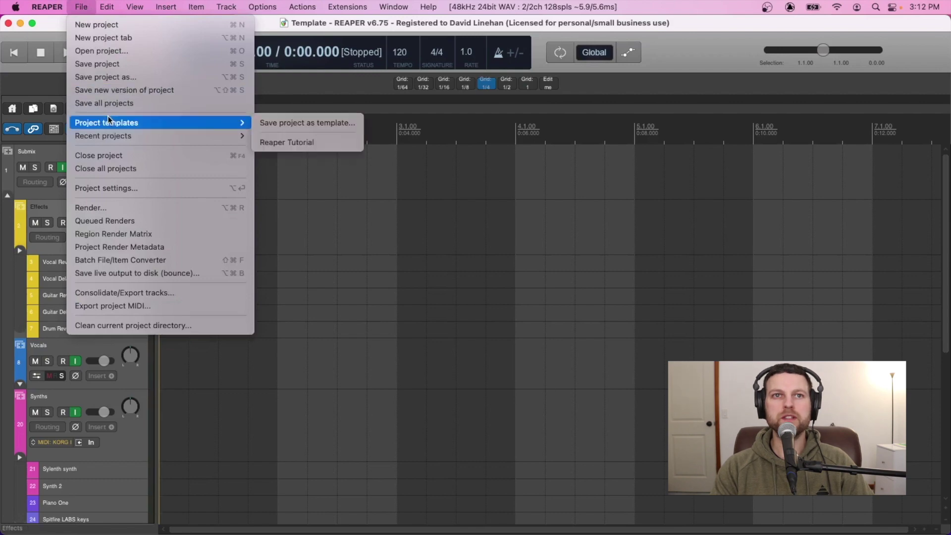
{"action": "left_click", "coordinate": [305, 122]}
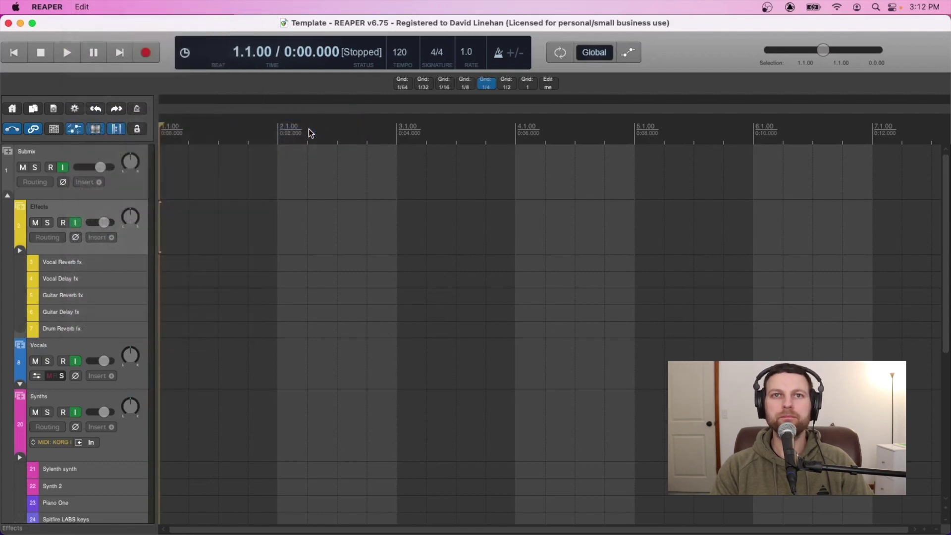
{"action": "left_click_drag", "start_coordinate": [439, 89], "coordinate": [308, 89]}
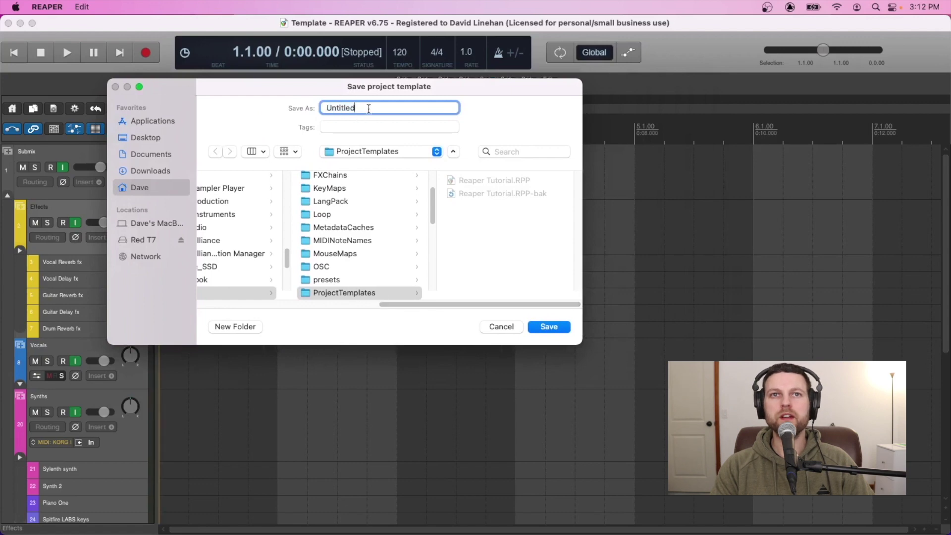
{"action": "type", "text": "Full Pro"}
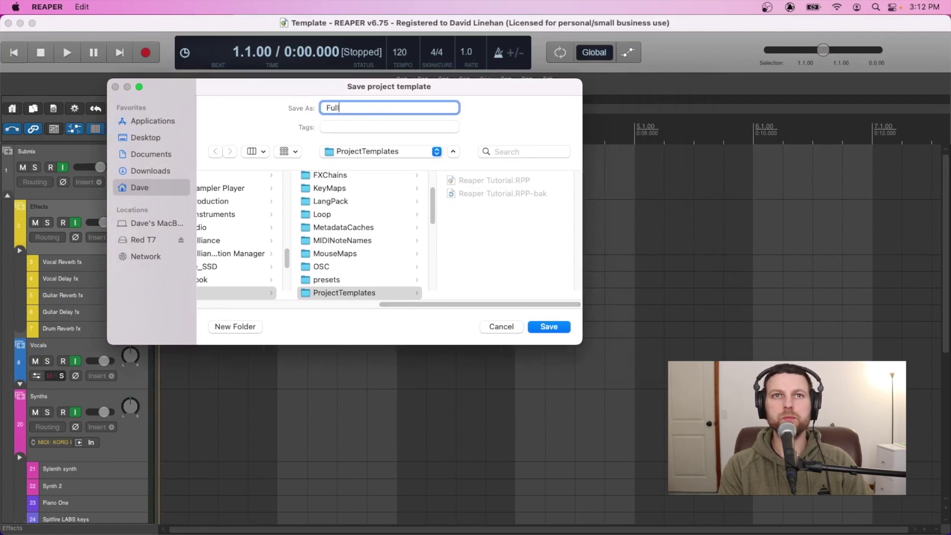
{"action": "type", "text": "ject Template"}
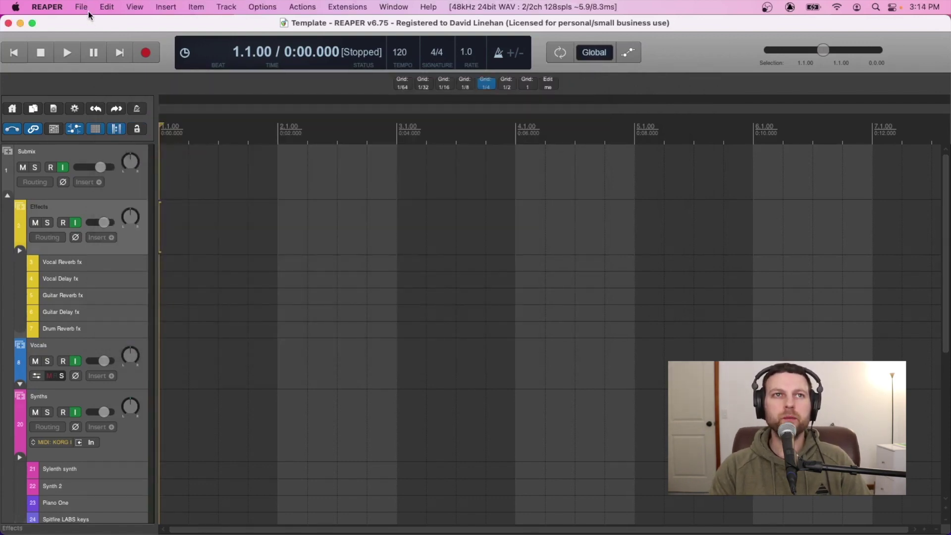
Step: Create a project from the Full Project Template and save it in the REAPER folder with its own subdirectory
{"action": "left_click", "coordinate": [82, 7]}
{"action": "mouse_move", "coordinate": [134, 122]}
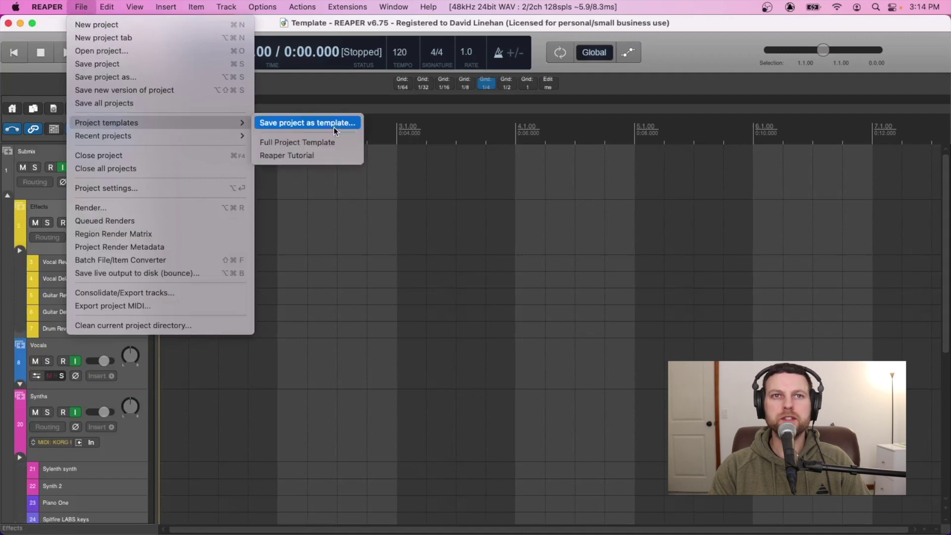
{"action": "left_click", "coordinate": [338, 142]}
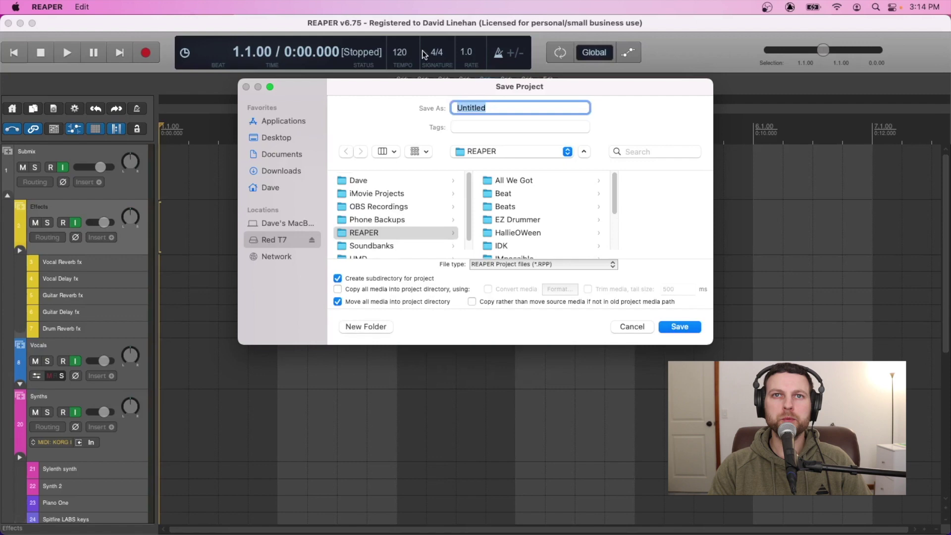
{"action": "left_click", "coordinate": [680, 327]}
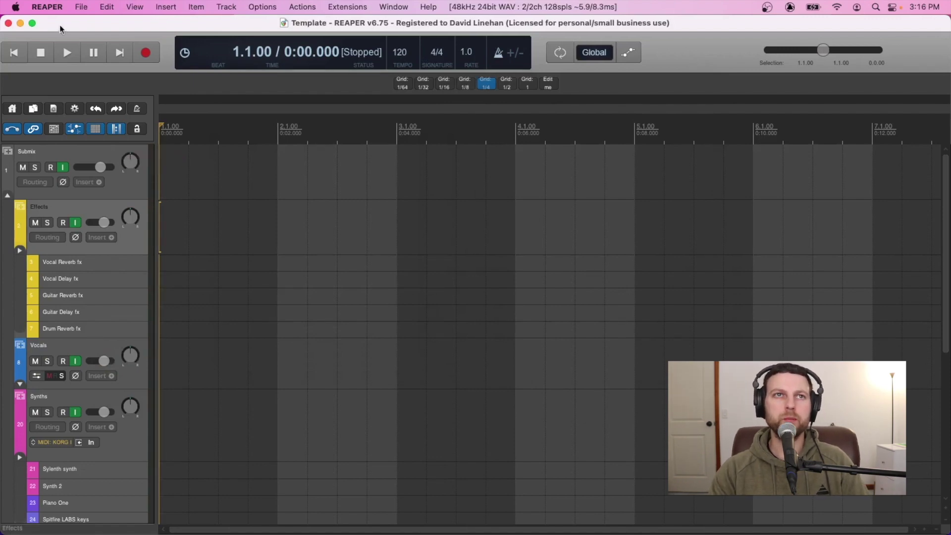
Step: Set Full Project Template.RPP as the default template for new projects in the project preferences
{"action": "left_click", "coordinate": [79, 6]}
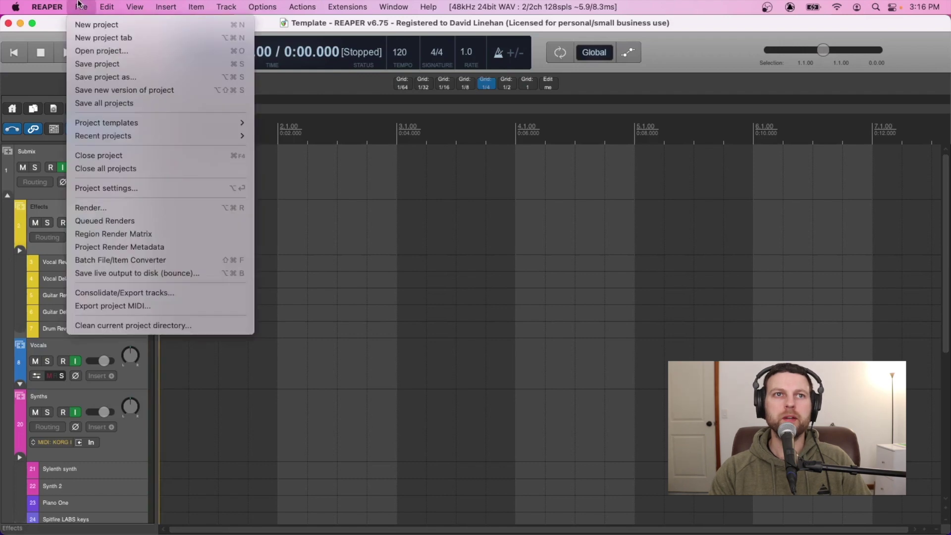
{"action": "mouse_move", "coordinate": [49, 6]}
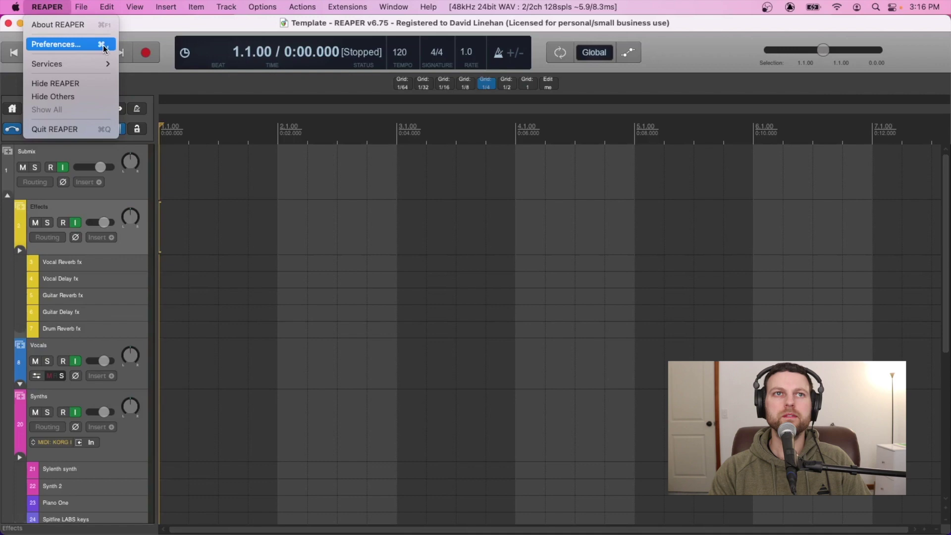
{"action": "left_click", "coordinate": [103, 43]}
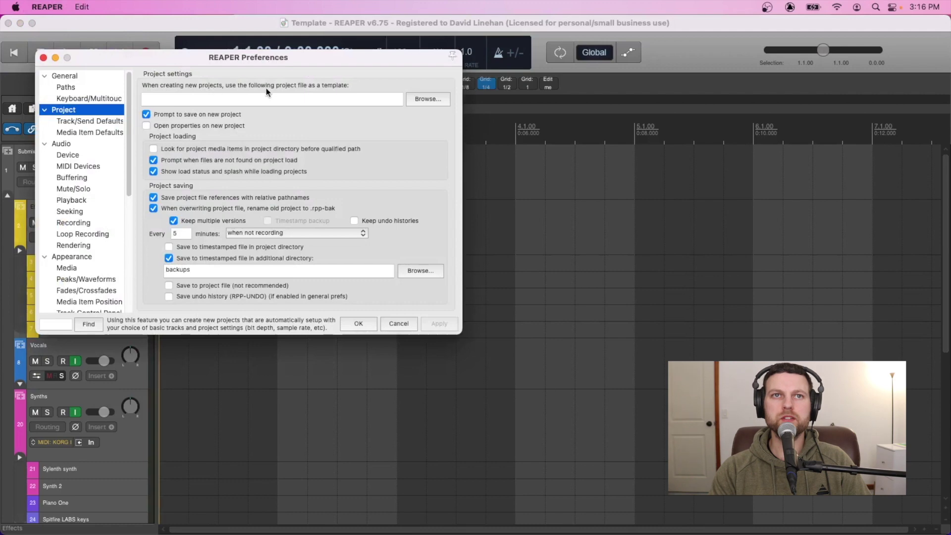
{"action": "left_click", "coordinate": [428, 99]}
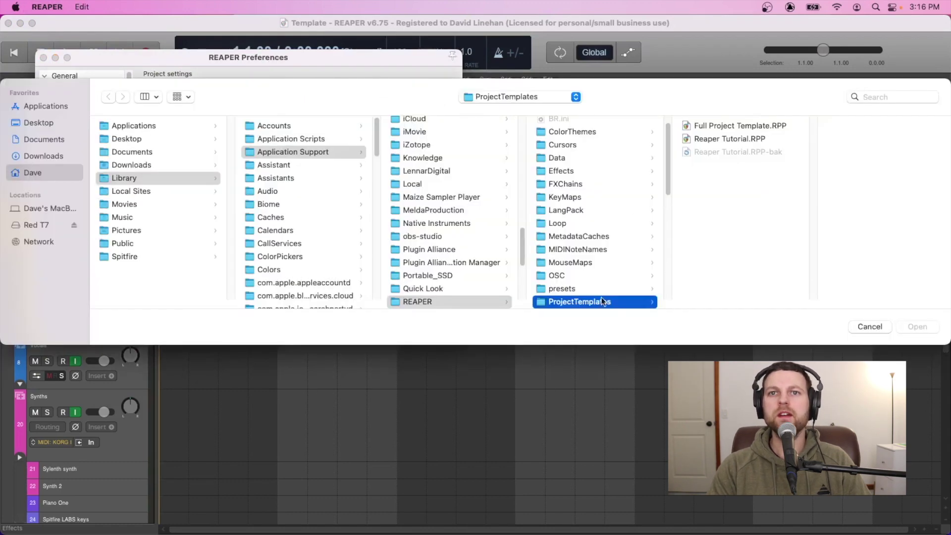
{"action": "left_click", "coordinate": [741, 125]}
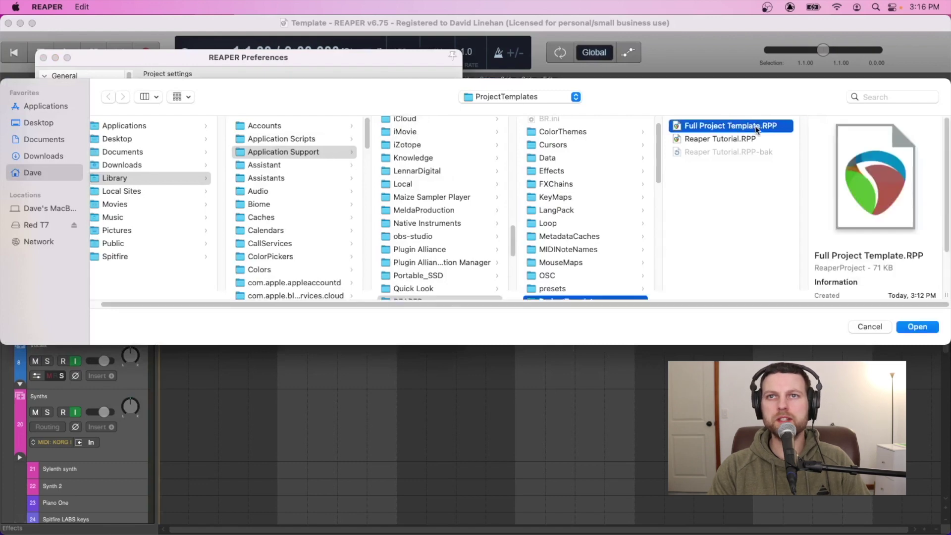
{"action": "left_click", "coordinate": [917, 326]}
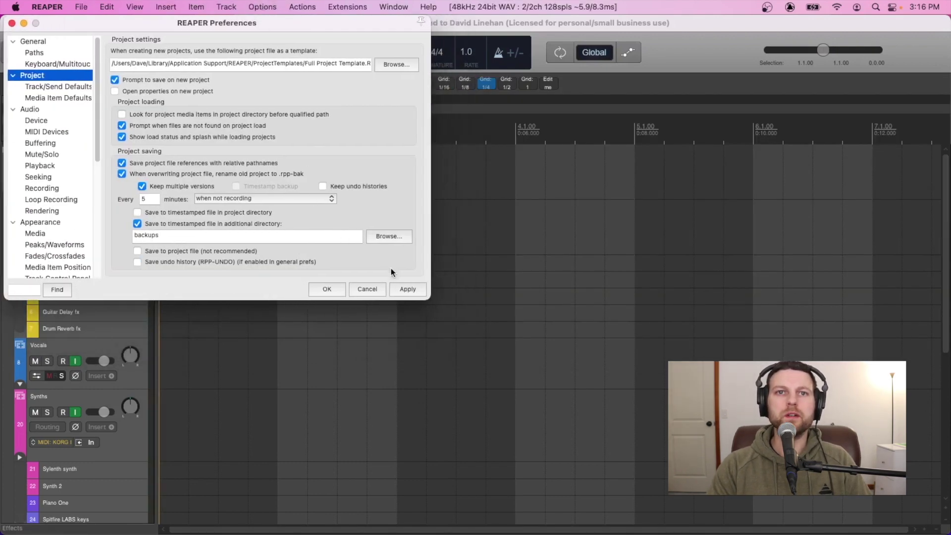
{"action": "left_click", "coordinate": [326, 290]}
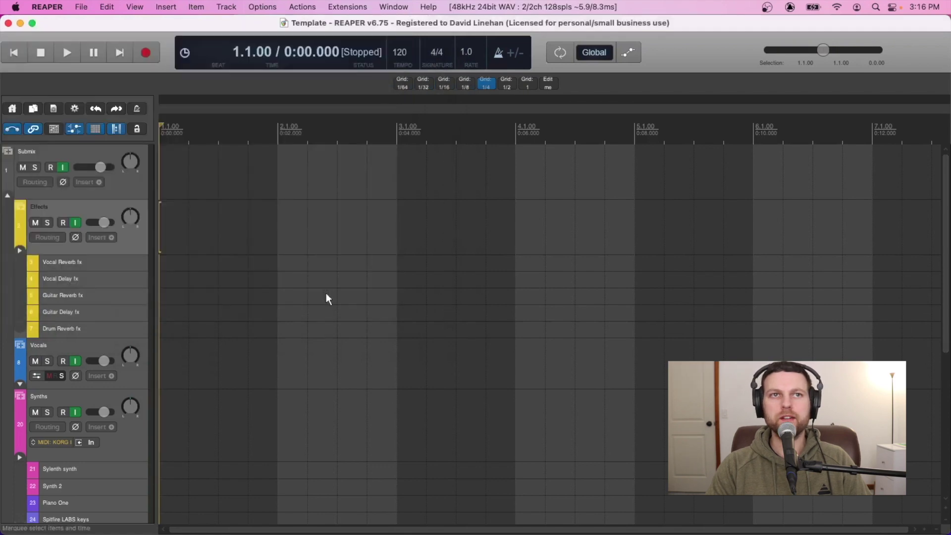
Step: Create a new project from the default template and save it as New Project 2 in the REAPER folder
{"action": "left_click", "coordinate": [81, 7]}
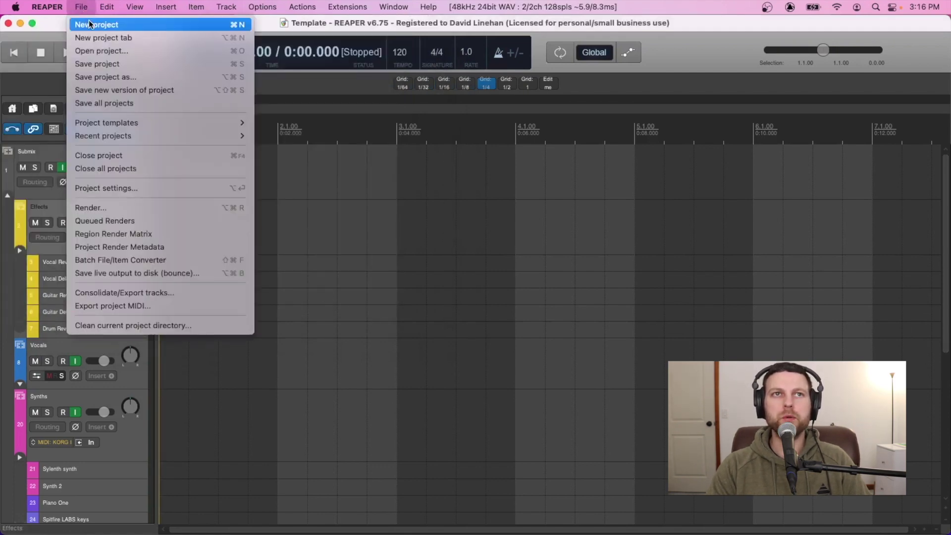
{"action": "left_click", "coordinate": [88, 22]}
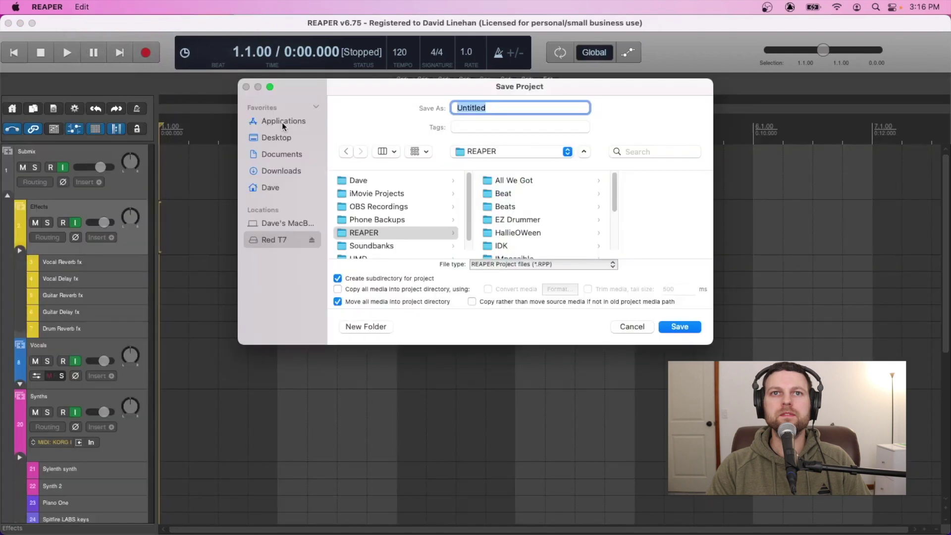
{"action": "type", "text": "New Project 1"}
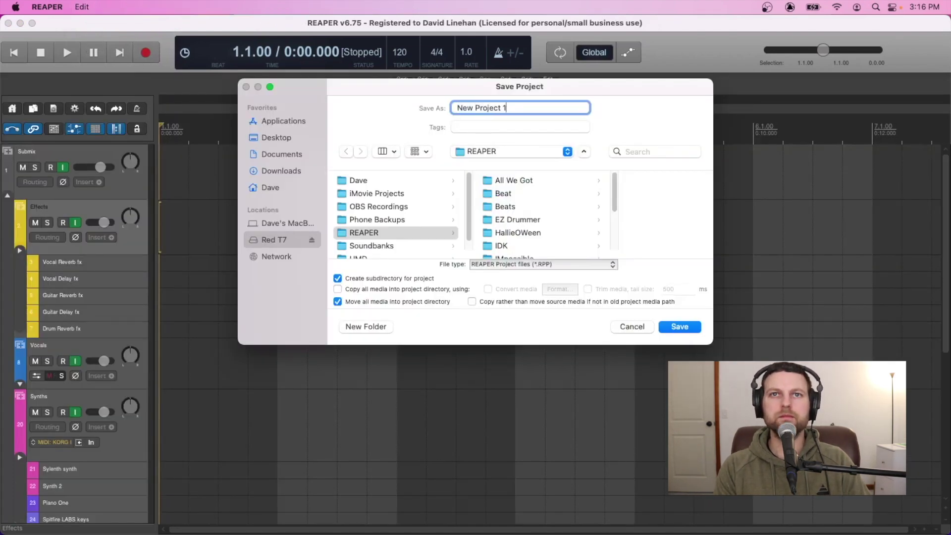
{"action": "key", "text": "BackSpace"}
{"action": "type", "text": "2"}
{"action": "key", "text": "Return"}
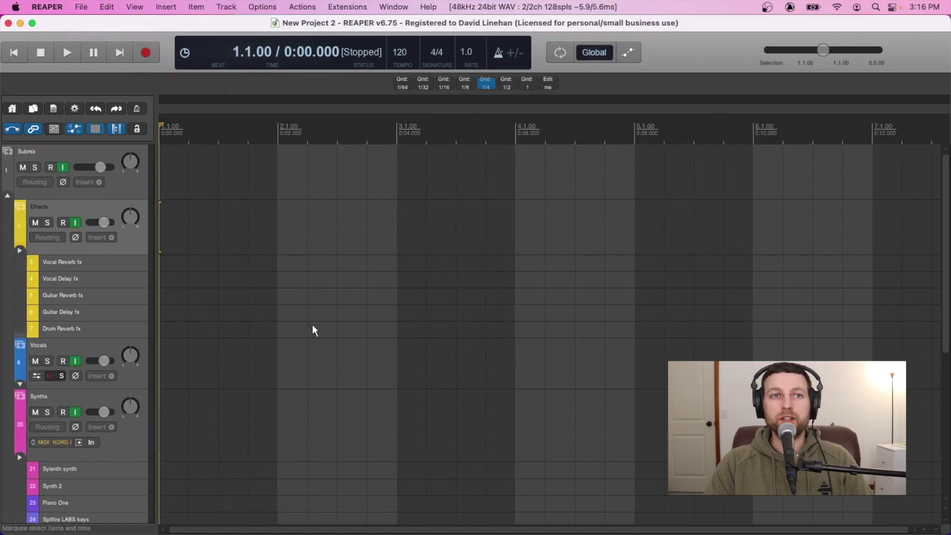